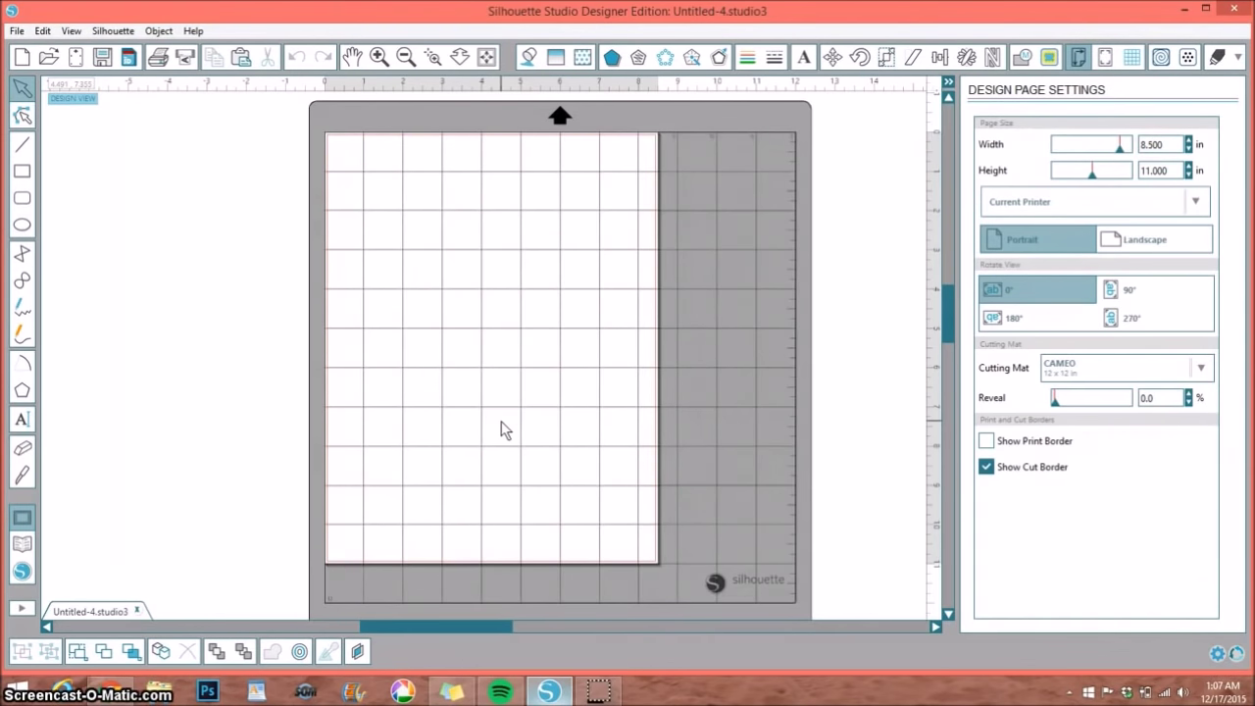
# - Scroll the fill pattern swatches down to the BasicGrey Hey boy papers, then open the design library
pyautogui.click(582, 59)
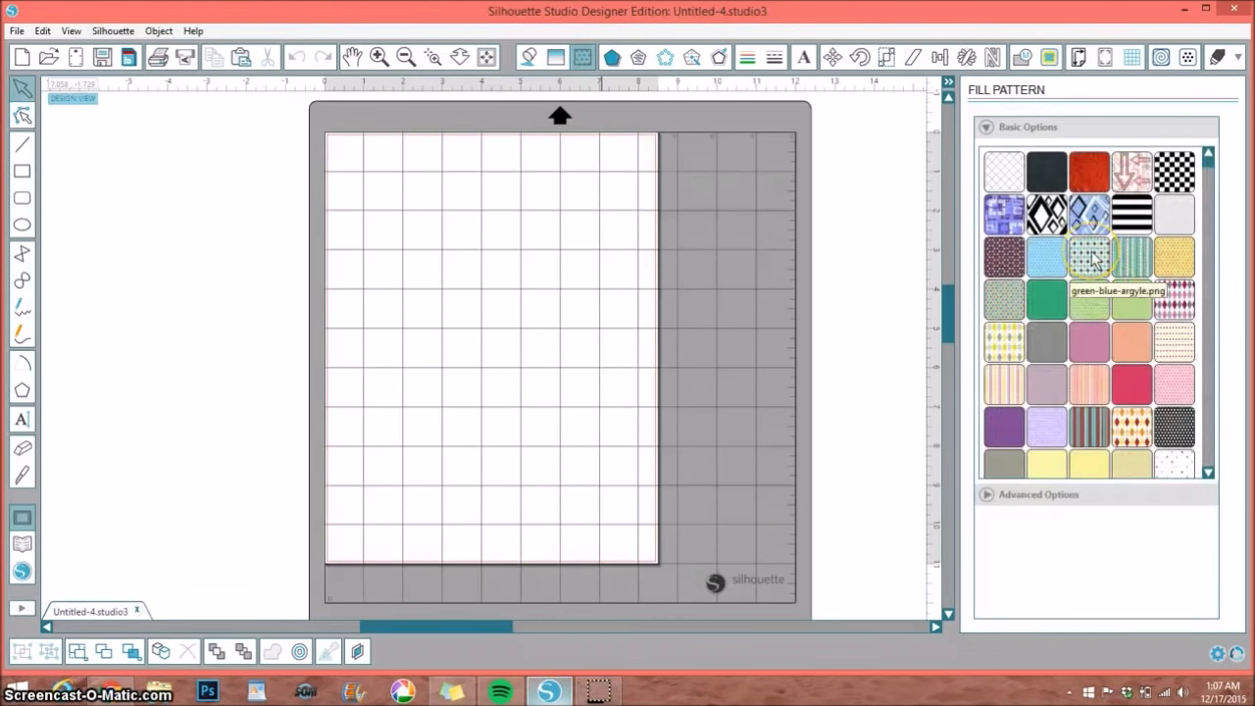
pyautogui.scroll(-1, 1093, 258)
pyautogui.scroll(-2, 1093, 258)
pyautogui.scroll(-3, 1093, 258)
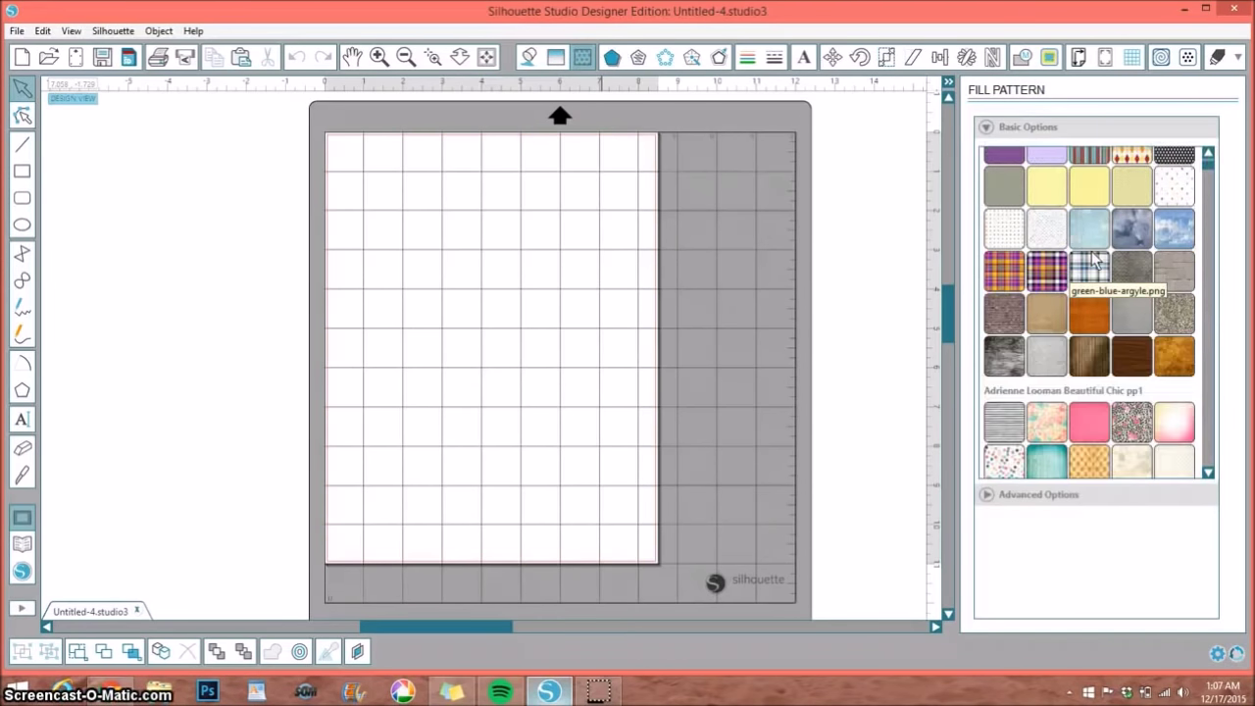
pyautogui.scroll(-2, 1093, 258)
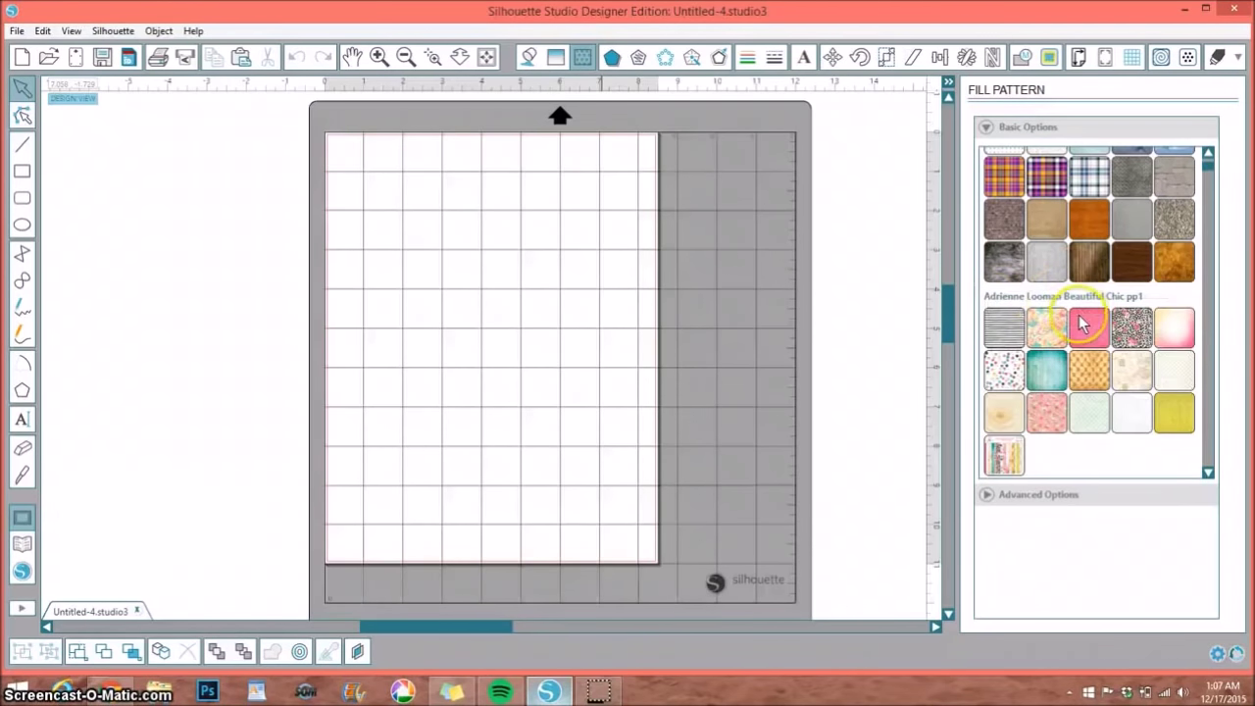
pyautogui.scroll(-3, 1078, 318)
pyautogui.scroll(-1, 1068, 309)
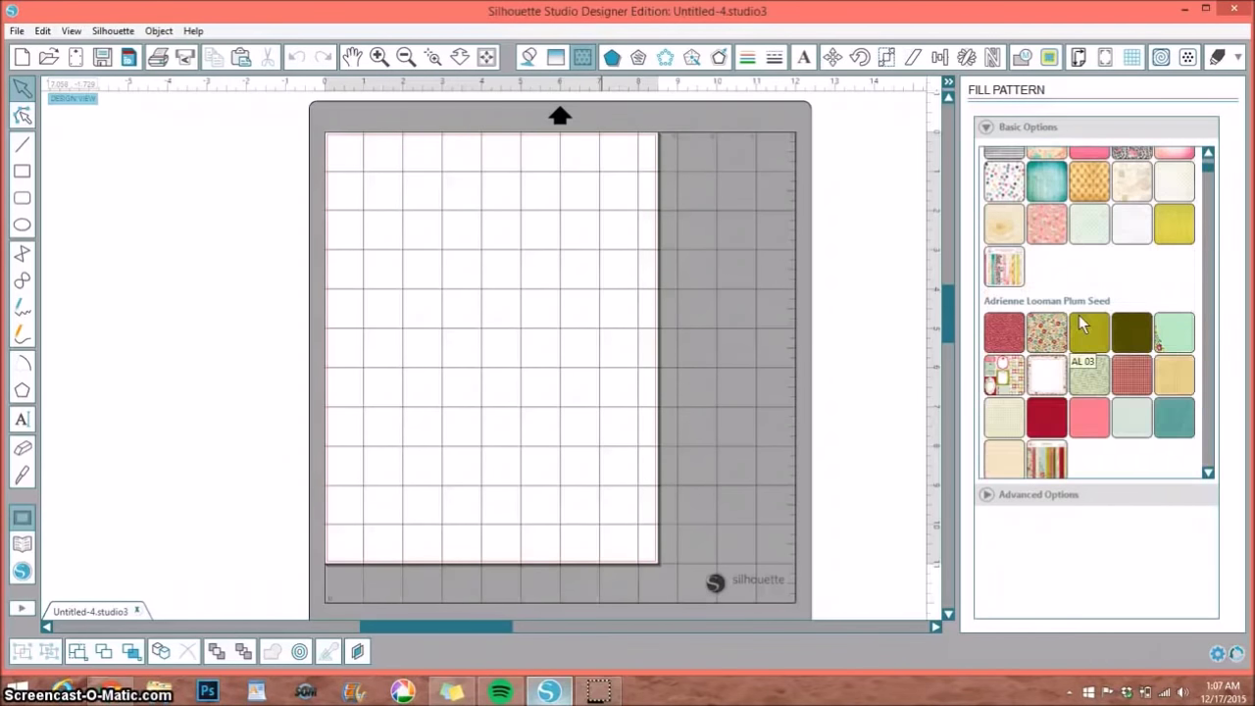
pyautogui.scroll(-2, 1049, 289)
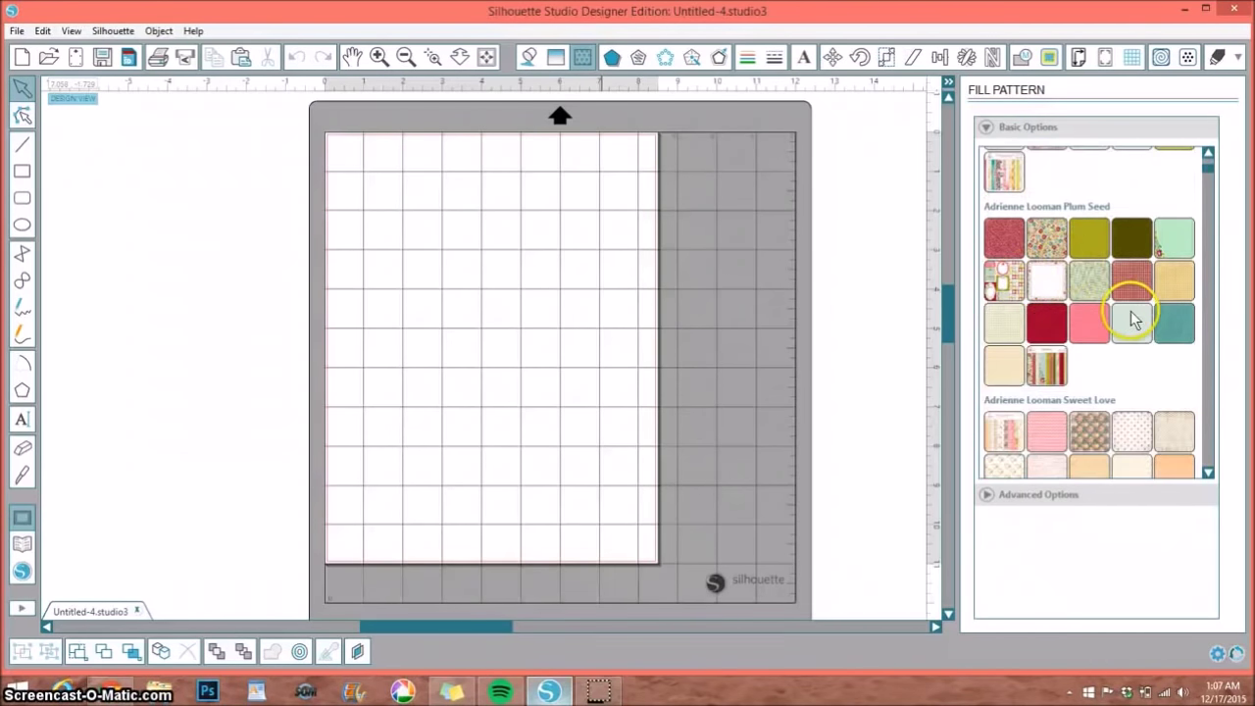
pyautogui.scroll(-5, 1132, 319)
pyautogui.scroll(-4, 1064, 313)
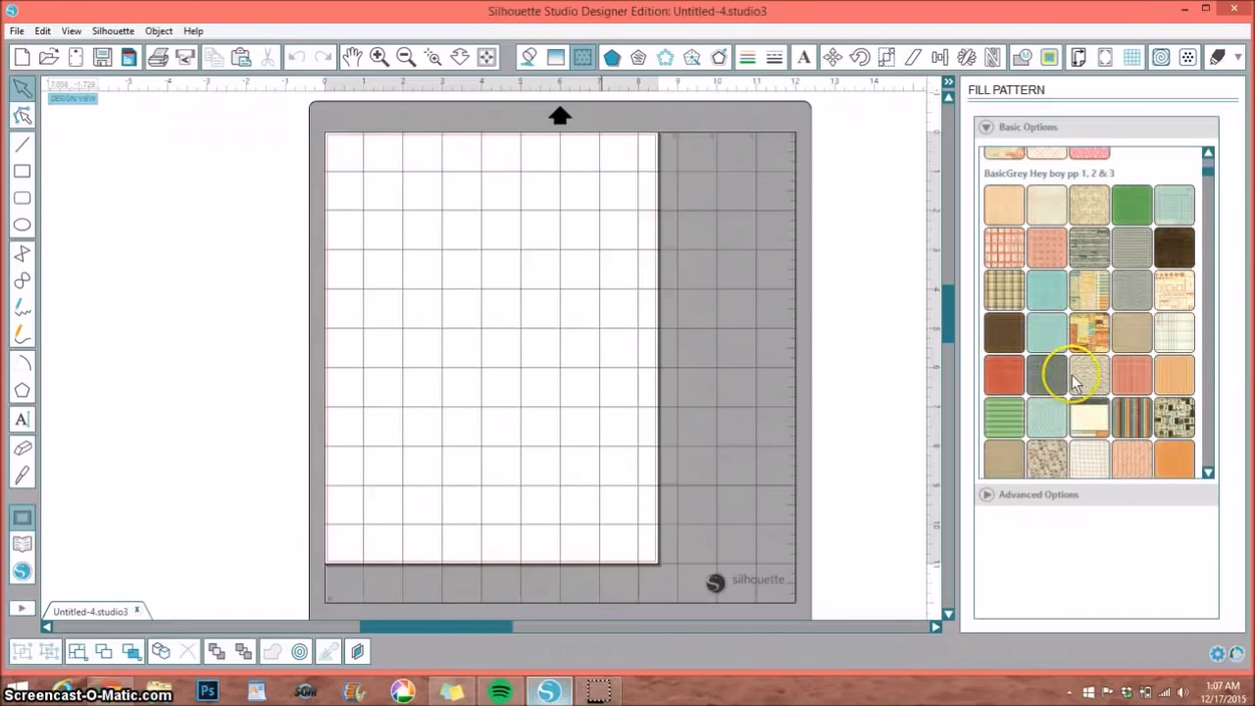
pyautogui.click(23, 543)
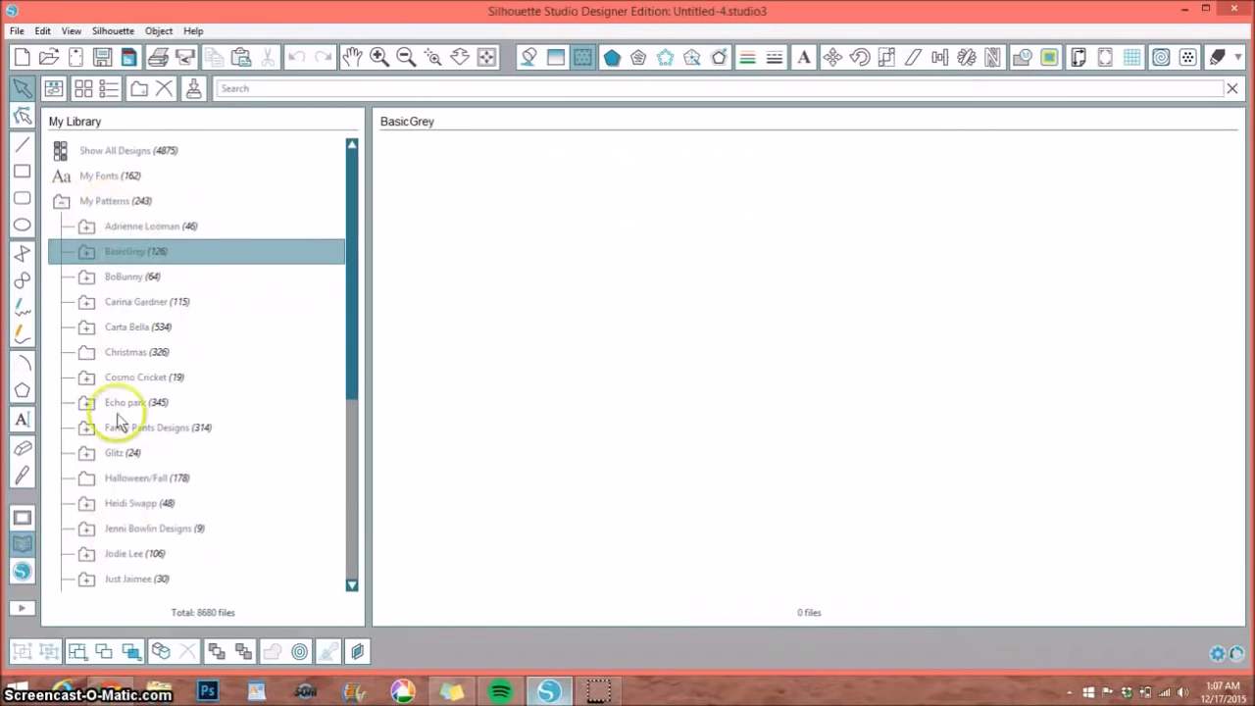
# - Review the BasicGrey Hey boy pp 1, 2 & 3 patterns, then switch to the Snap Click Supply site
pyautogui.click(87, 252)
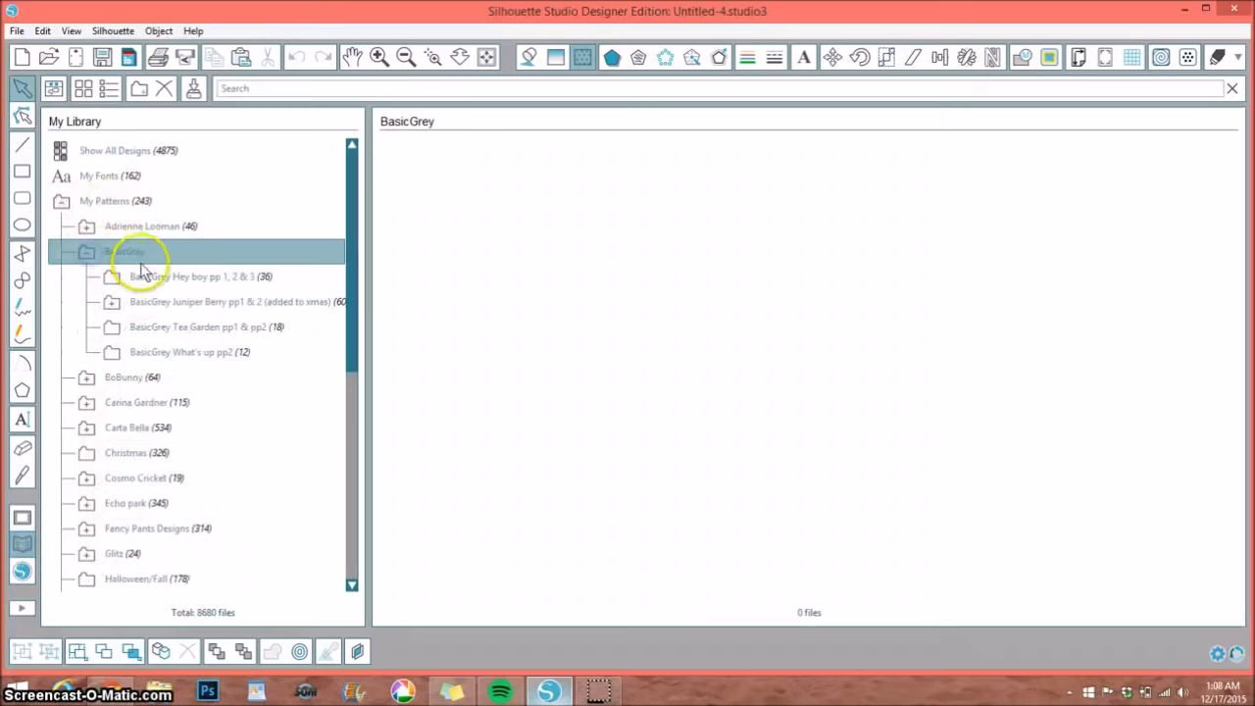
pyautogui.click(142, 278)
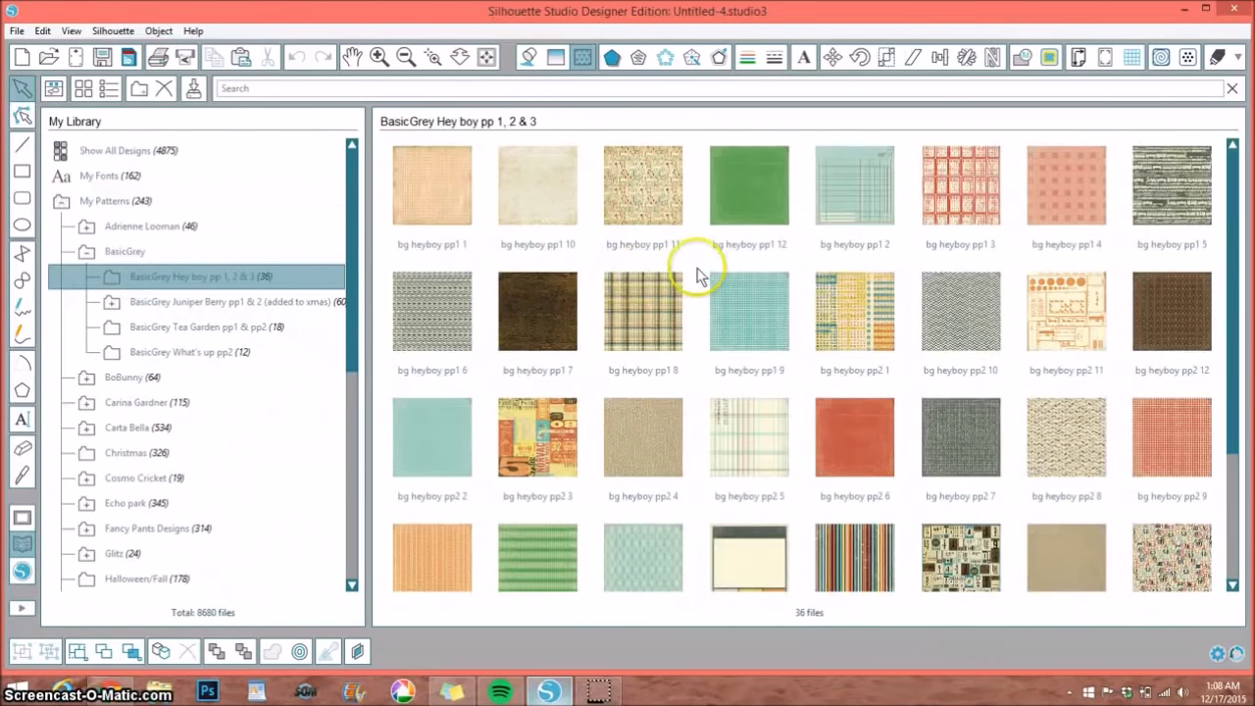
pyautogui.scroll(-2, 695, 266)
pyautogui.scroll(2, 697, 271)
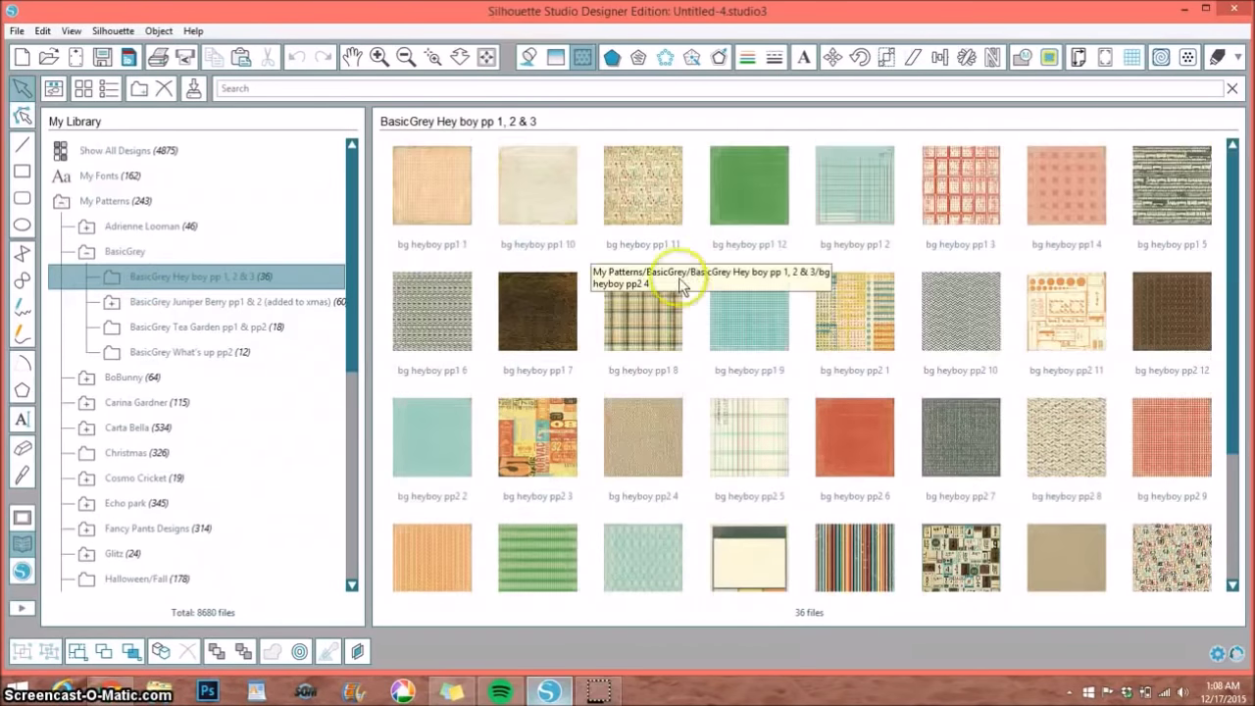
pyautogui.click(88, 253)
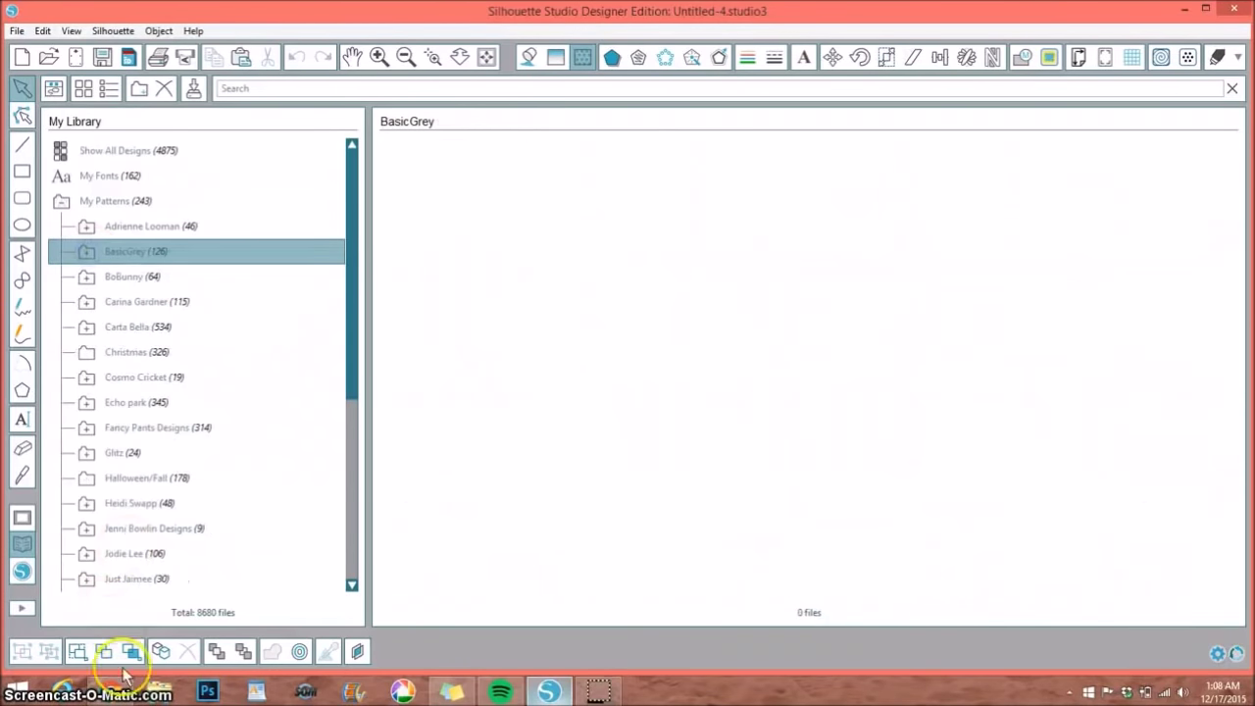
pyautogui.click(110, 690)
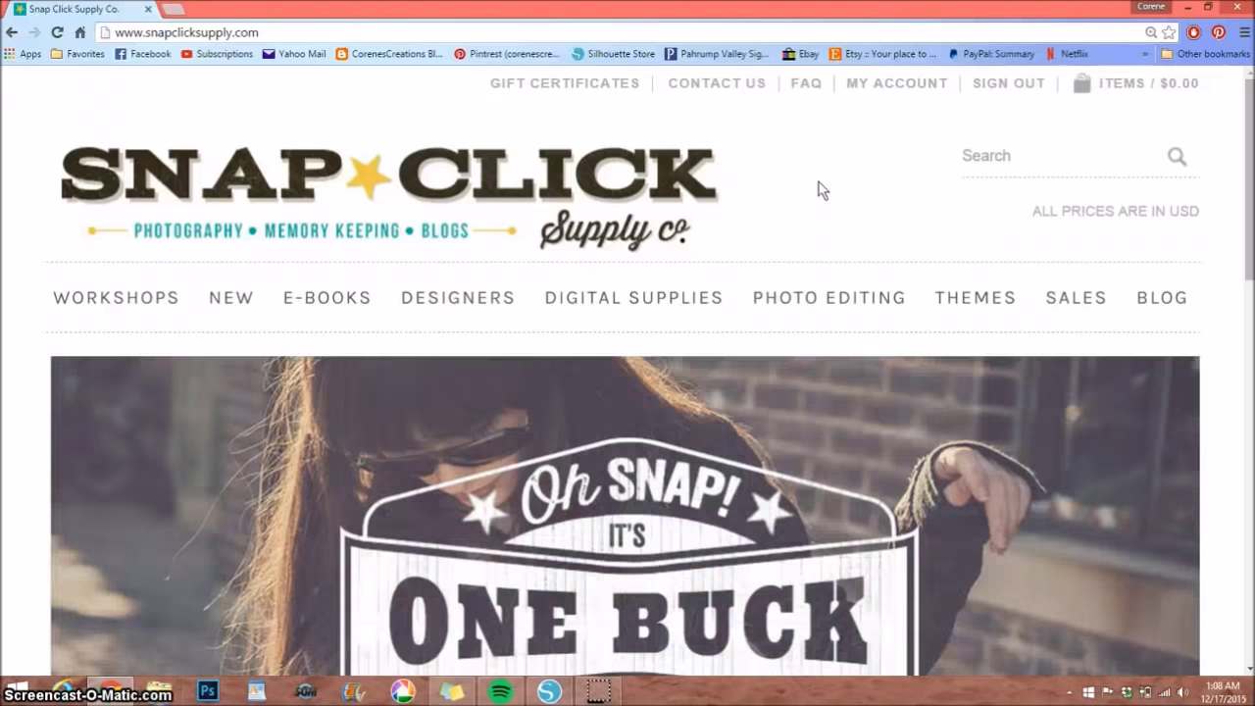
pyautogui.scroll(-1, 1048, 512)
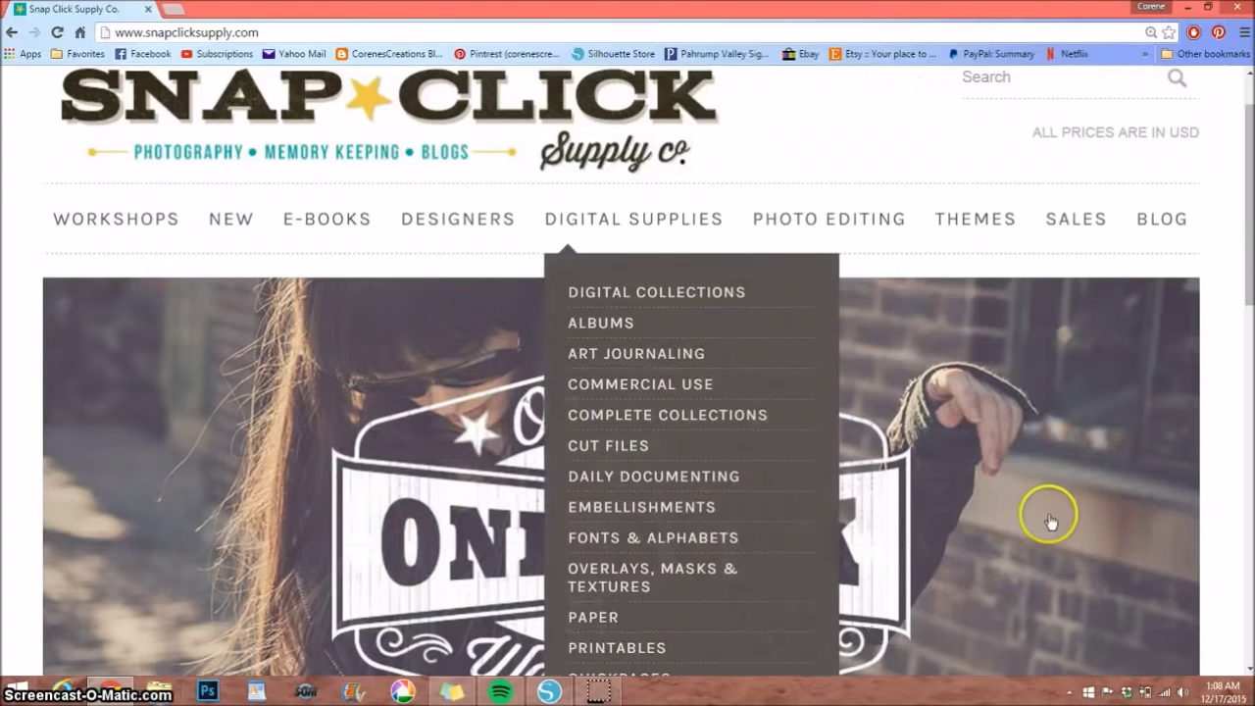
pyautogui.scroll(-1, 1028, 482)
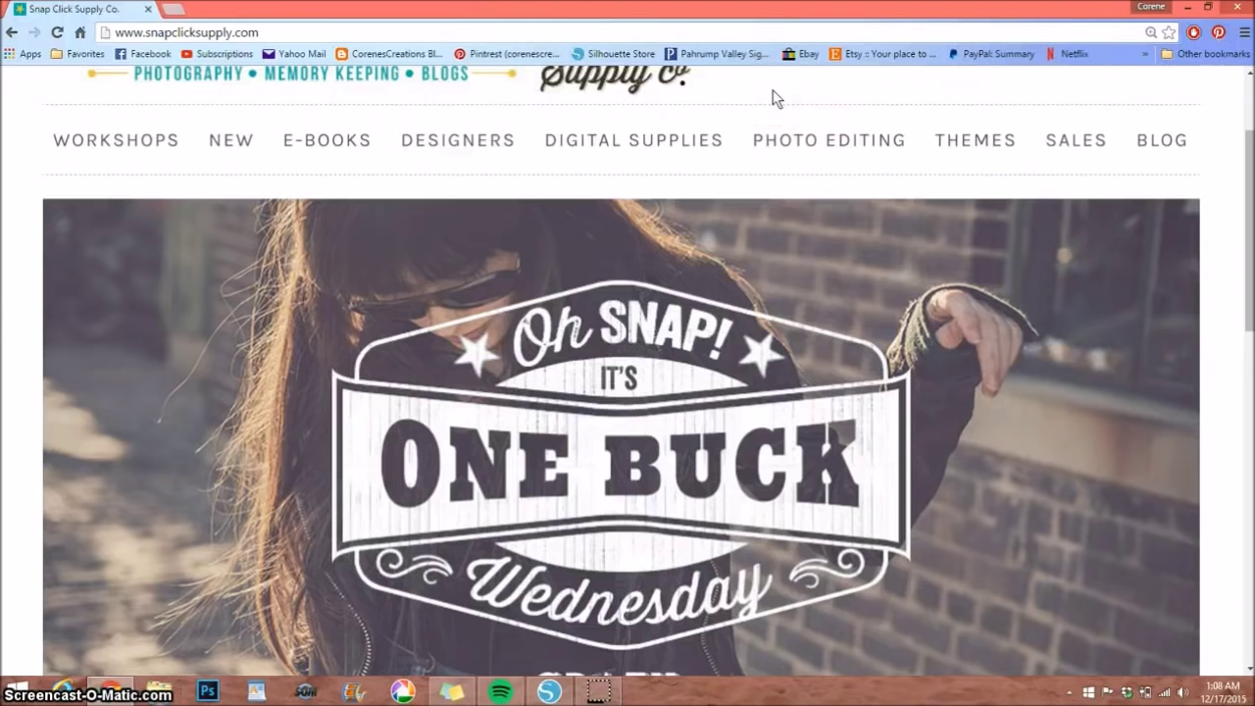
pyautogui.scroll(1, 770, 104)
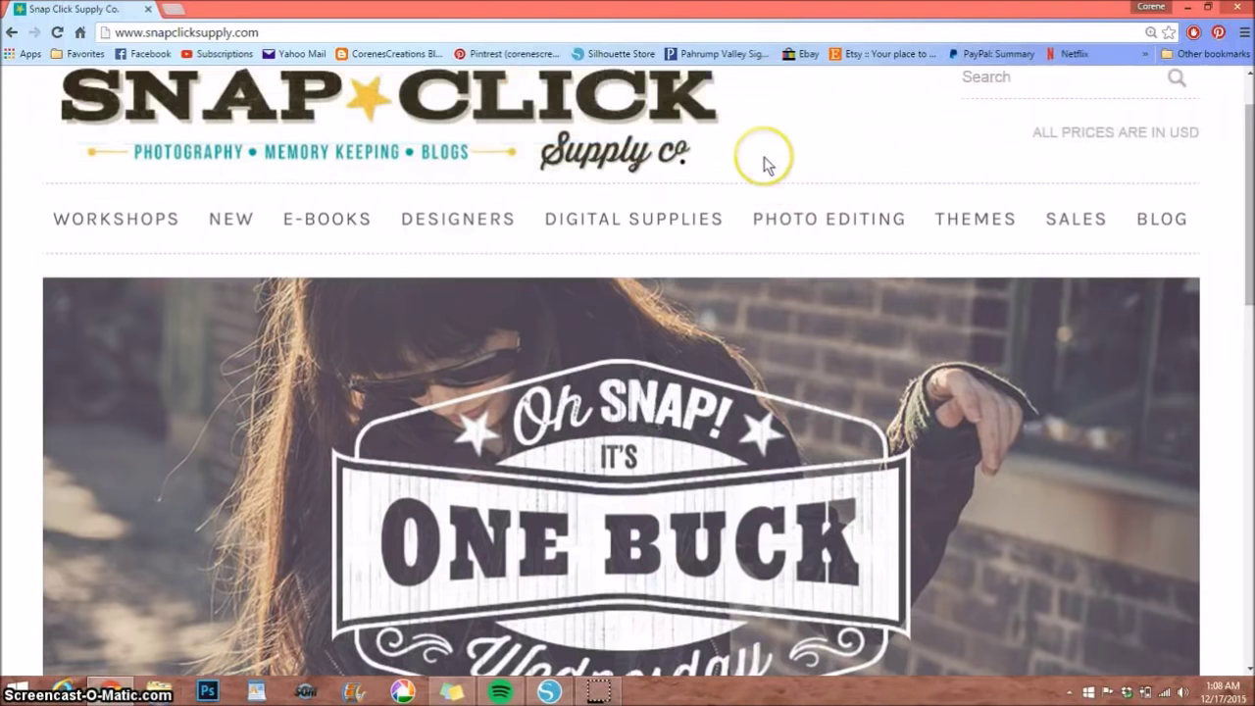
pyautogui.scroll(1, 767, 177)
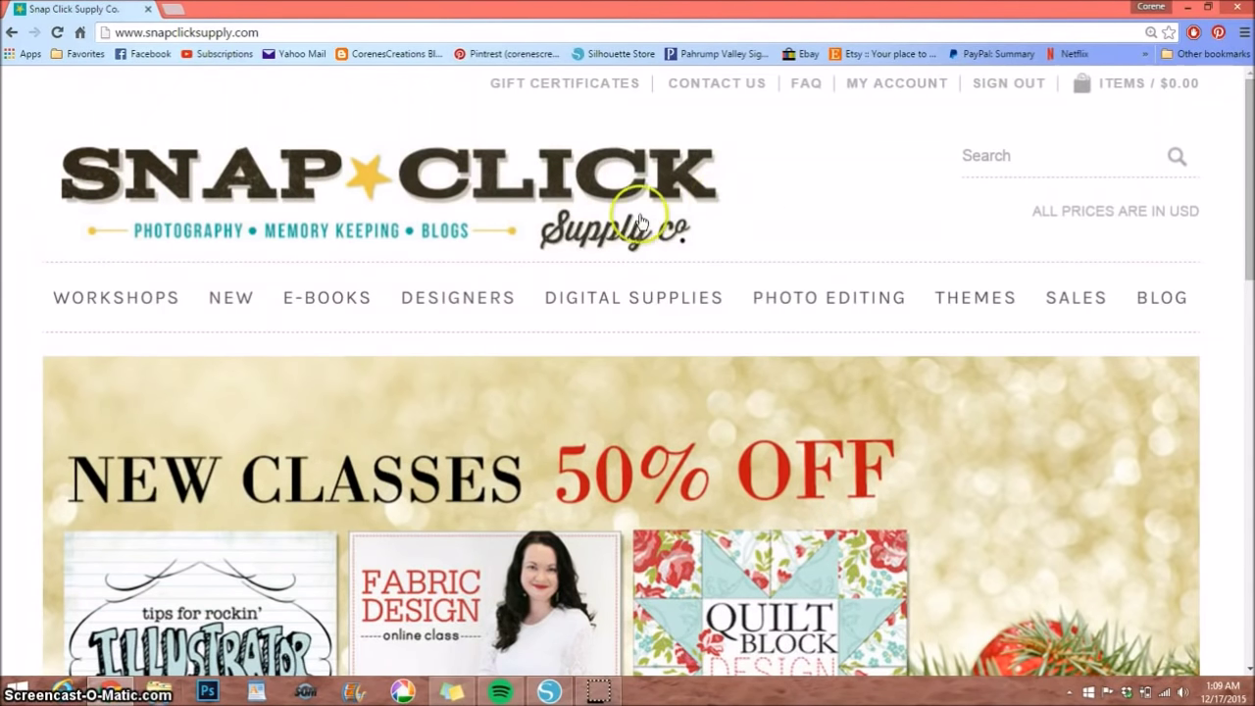
pyautogui.scroll(-1, 441, 295)
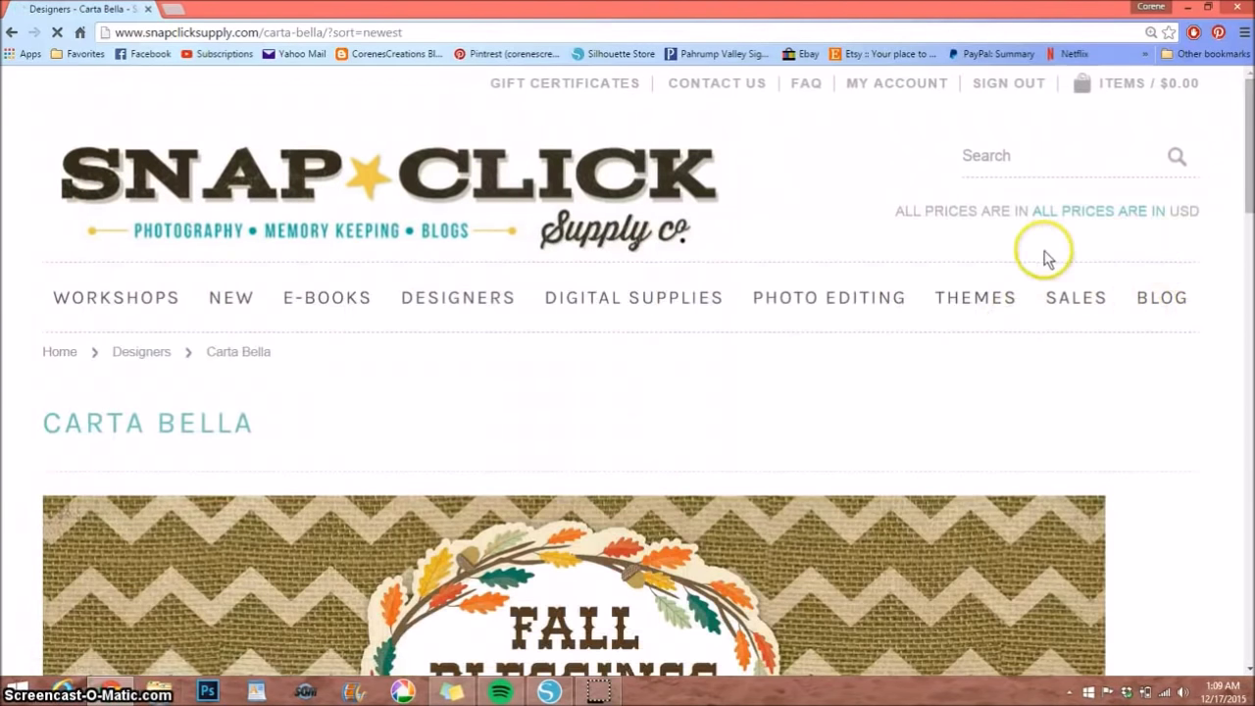
# - Sort Carta Bella products alphabetically A to Z and go to page 3
pyautogui.scroll(-1, 915, 274)
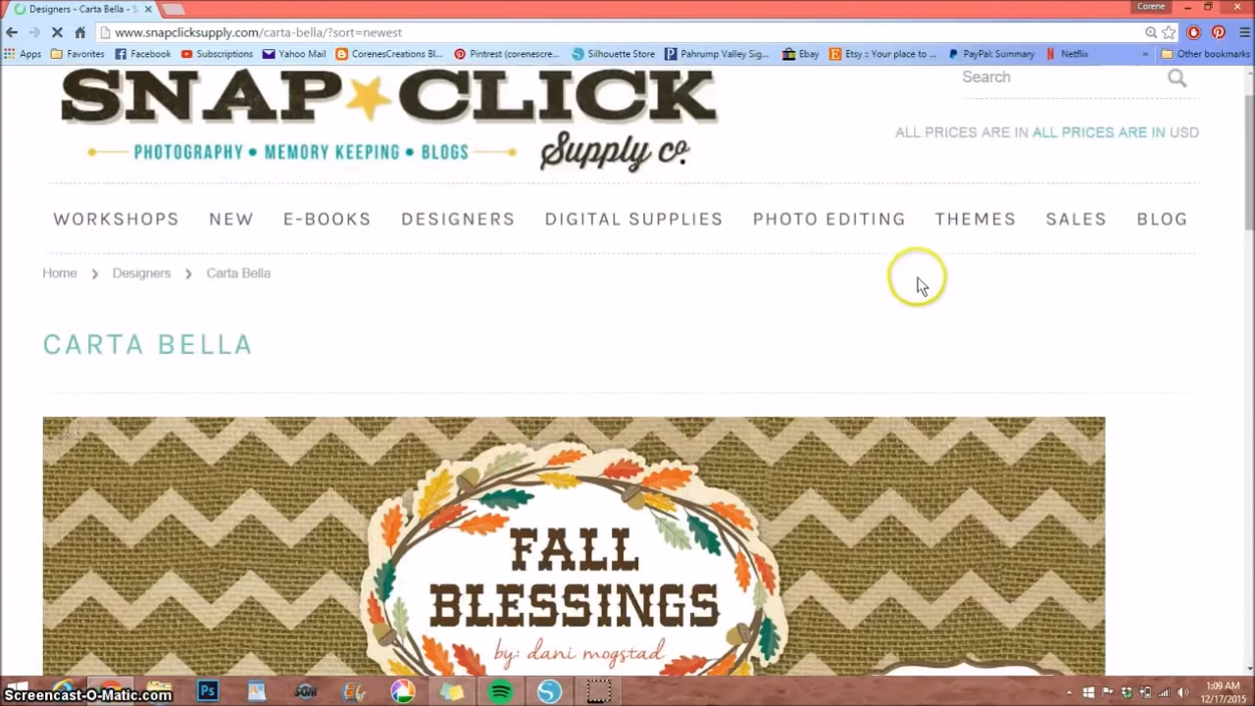
pyautogui.scroll(-2, 1078, 333)
pyautogui.scroll(-2, 1145, 353)
pyautogui.scroll(-1, 1144, 356)
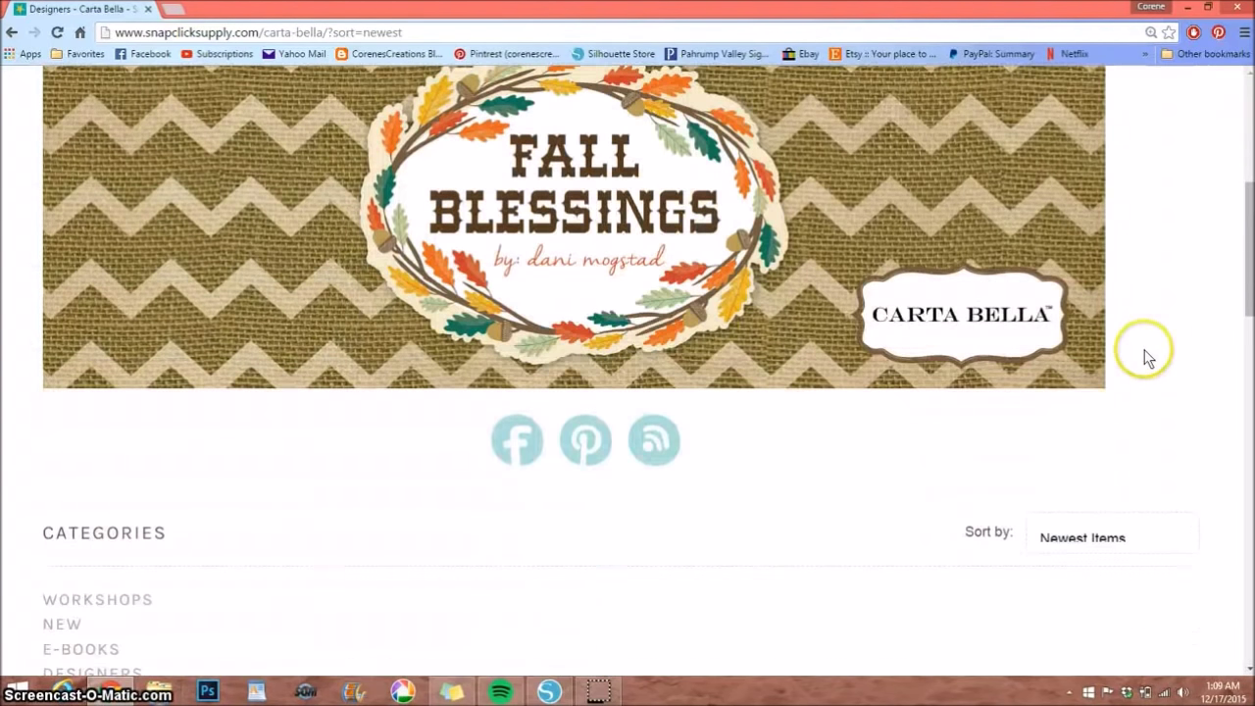
pyautogui.click(1115, 530)
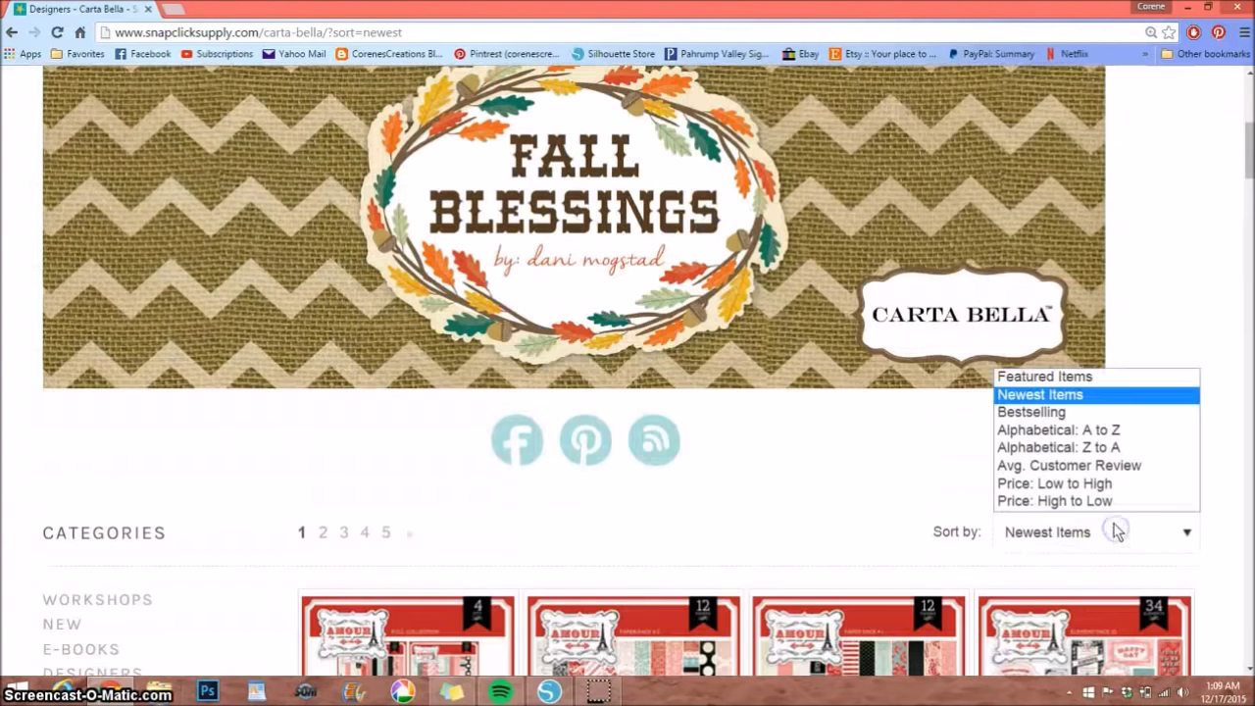
pyautogui.click(1075, 435)
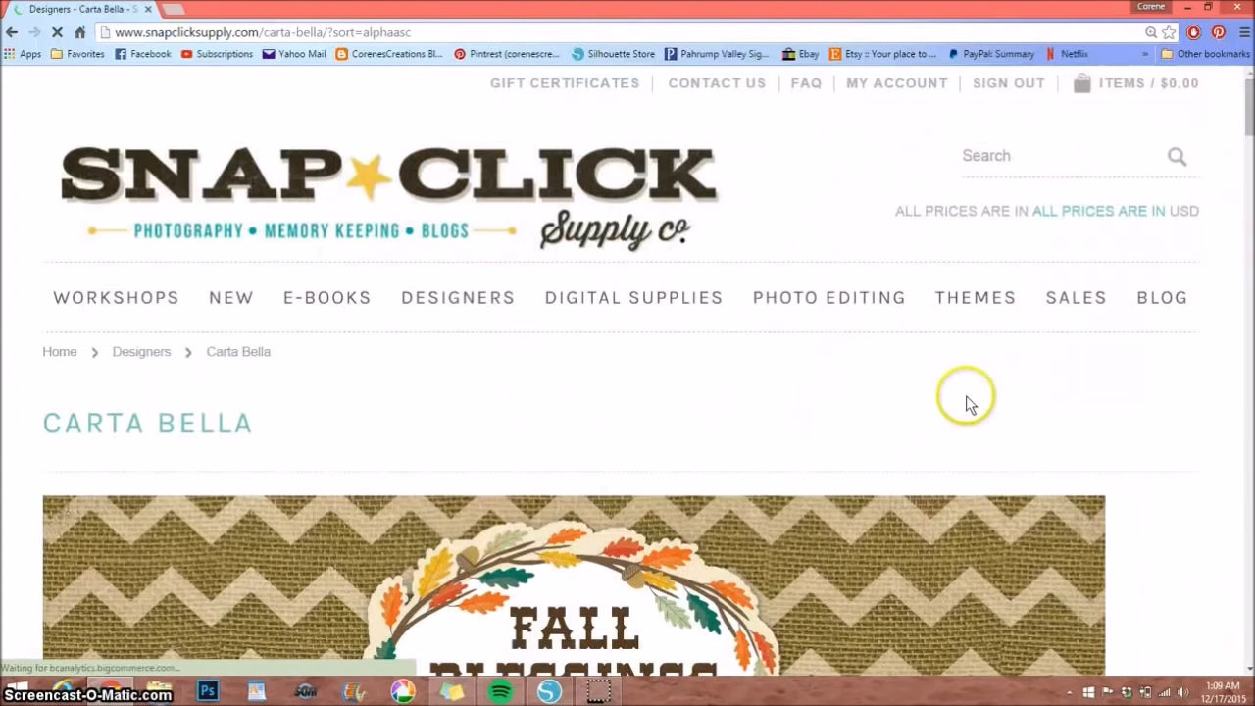
pyautogui.scroll(-3, 965, 395)
pyautogui.scroll(-2, 966, 395)
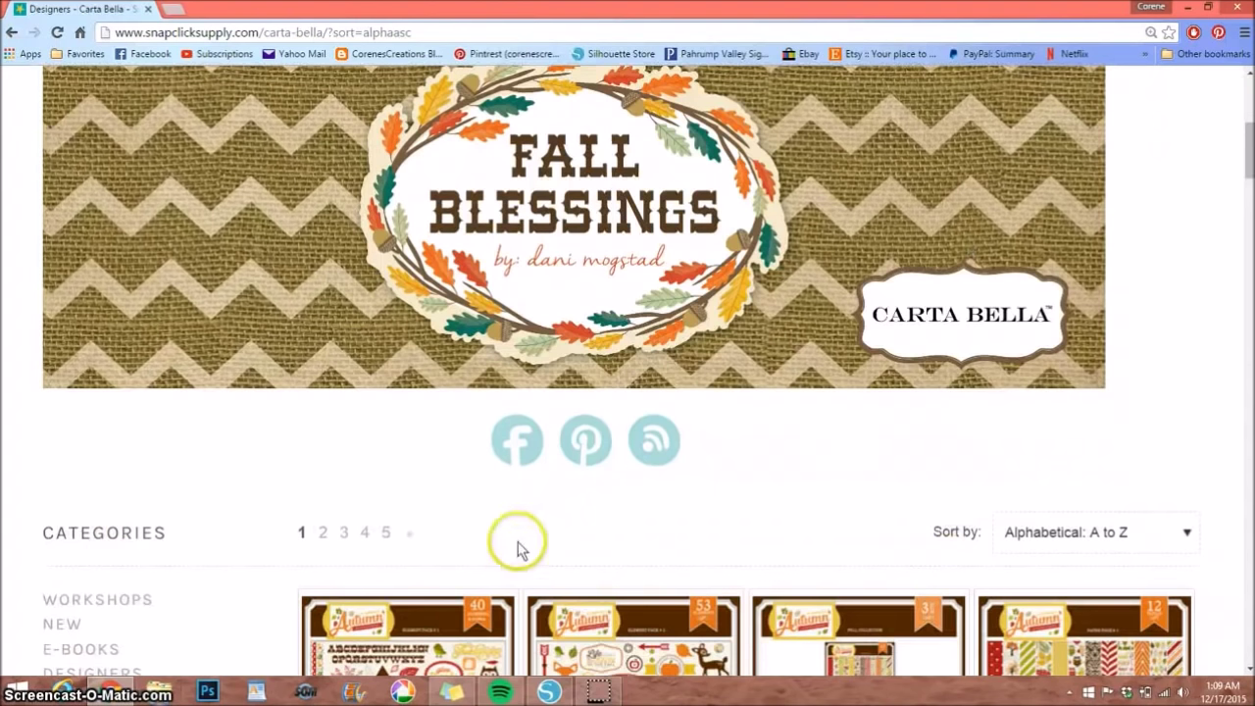
pyautogui.click(343, 531)
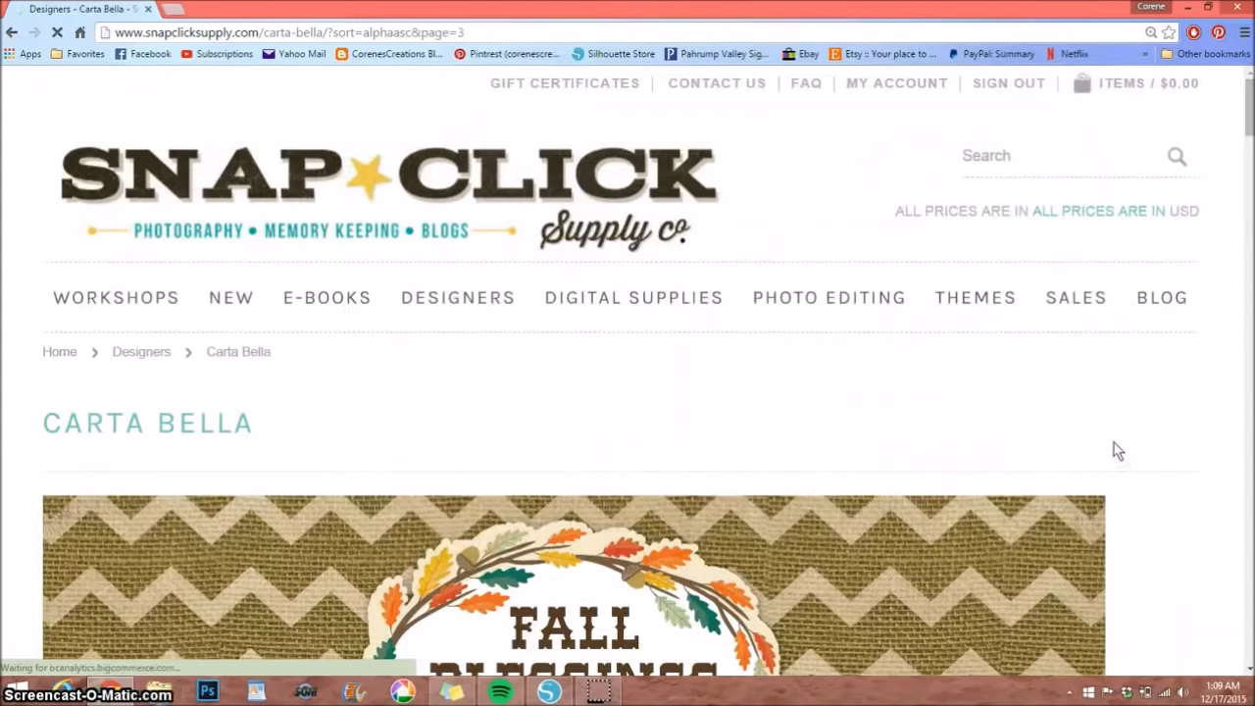
# - Add Moments & Memories Paper Pack 1 to the cart and dismiss the confirmation
pyautogui.scroll(-2, 1117, 451)
pyautogui.scroll(-3, 1117, 451)
pyautogui.scroll(-6, 1117, 451)
pyautogui.scroll(-5, 1115, 449)
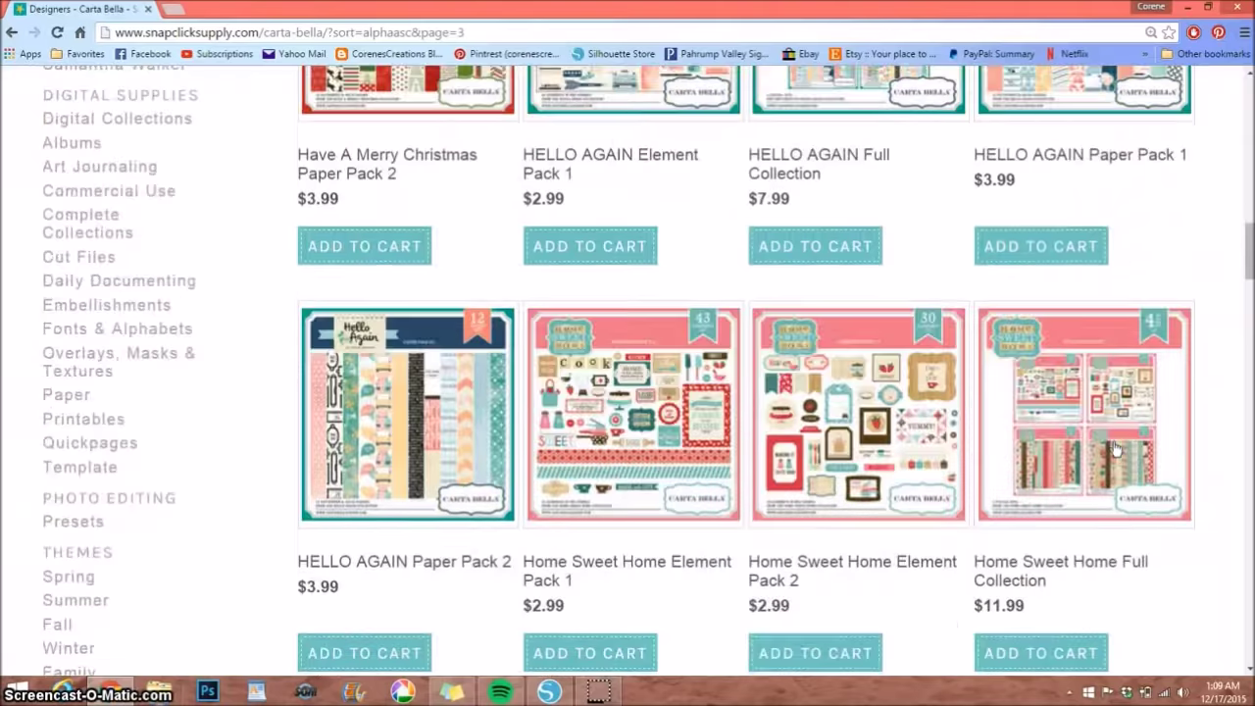
pyautogui.scroll(-4, 1115, 448)
pyautogui.scroll(-4, 1116, 449)
pyautogui.scroll(-4, 1115, 449)
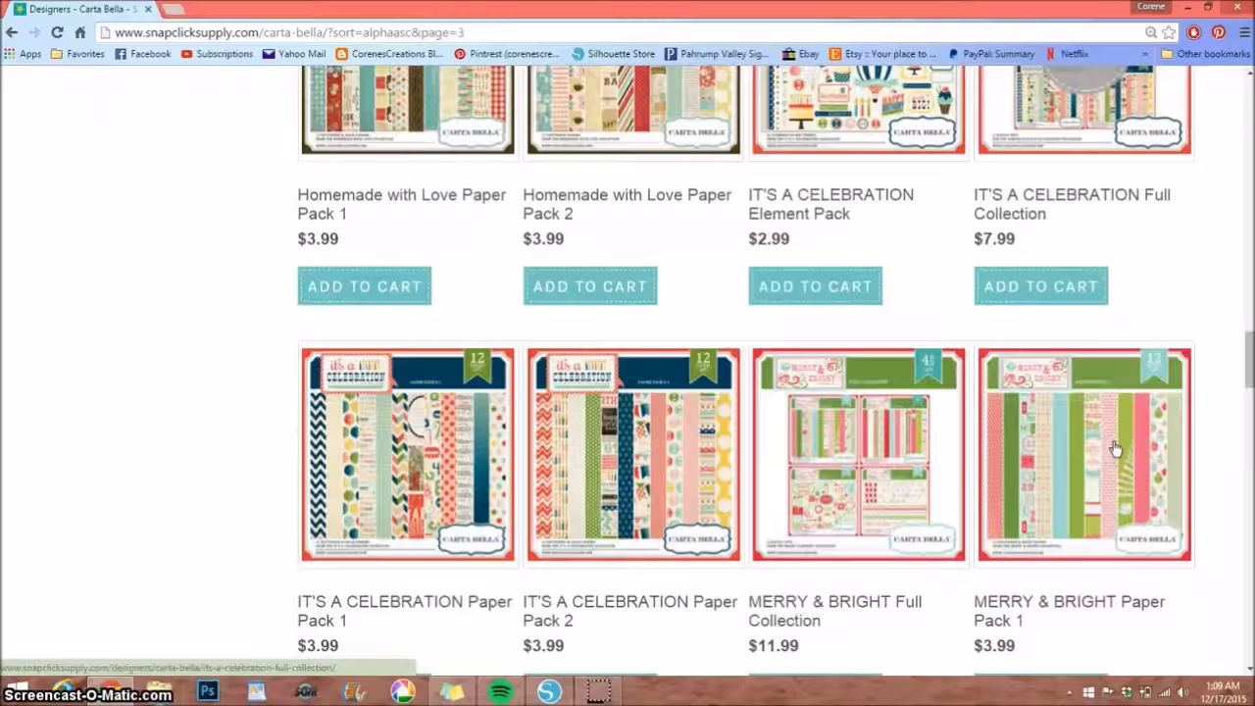
pyautogui.scroll(-2, 1116, 449)
pyautogui.scroll(-2, 1116, 449)
pyautogui.scroll(-2, 1115, 449)
pyautogui.scroll(-2, 1116, 449)
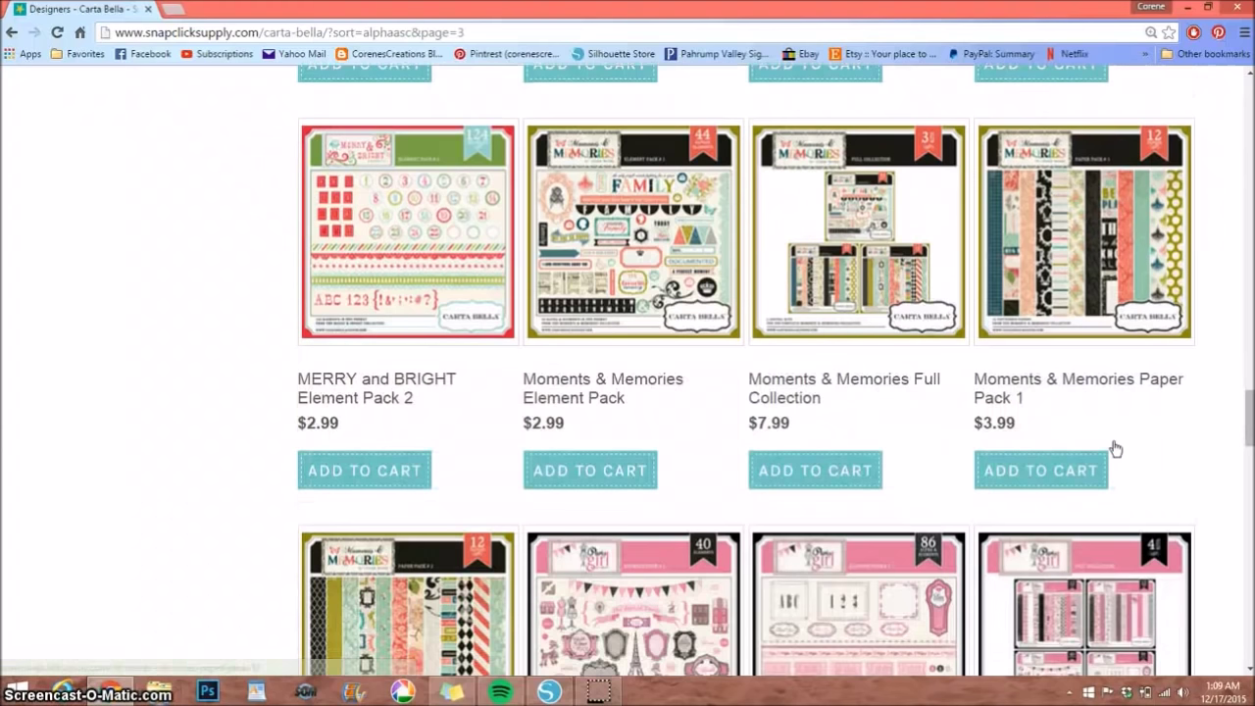
pyautogui.click(902, 424)
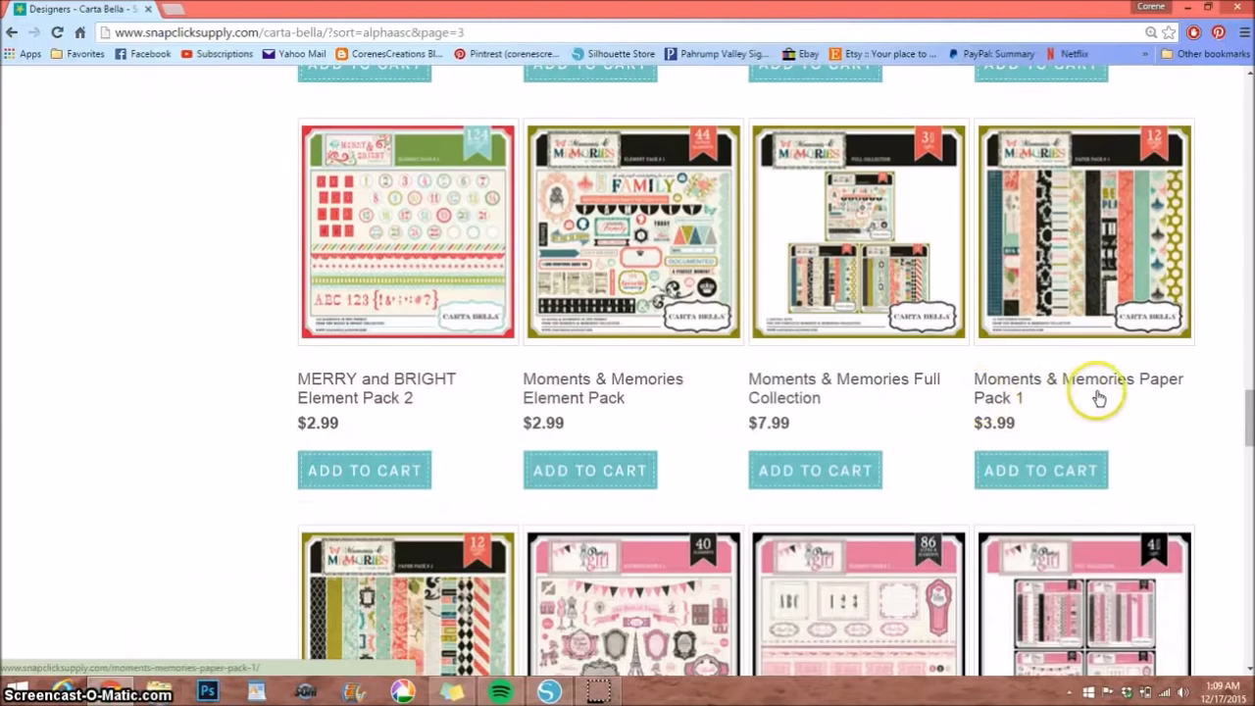
pyautogui.click(1029, 470)
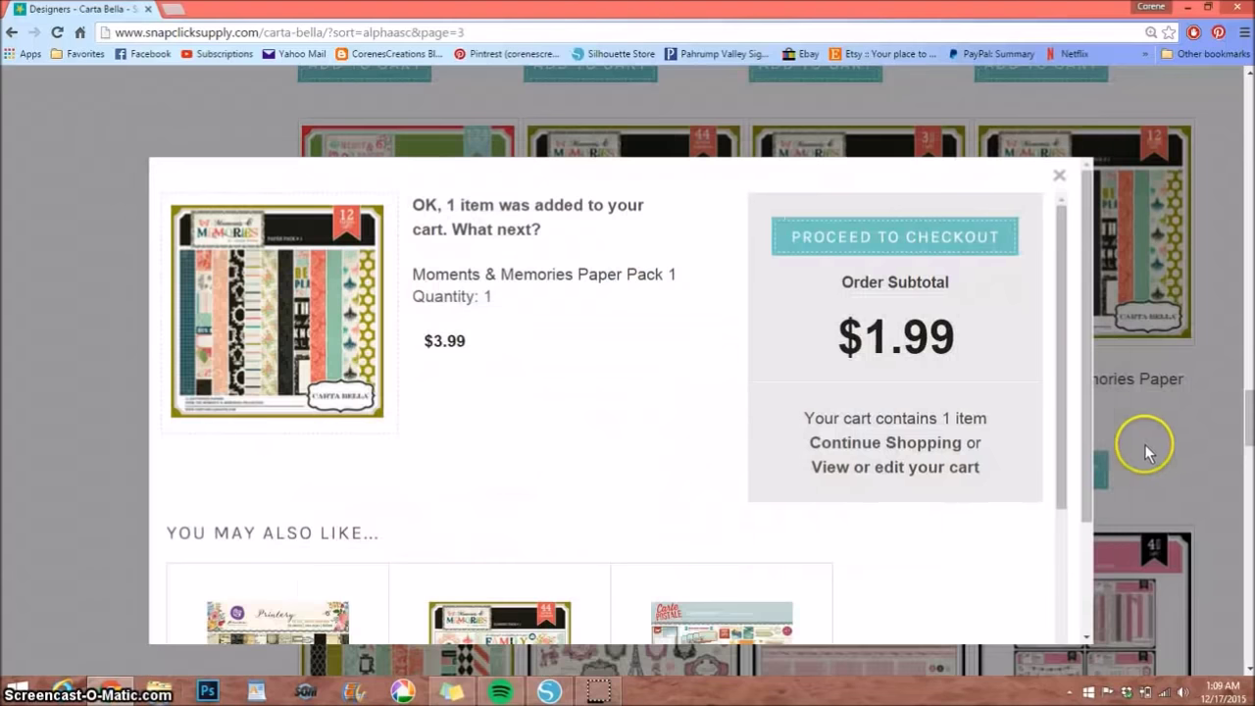
pyautogui.click(1057, 176)
# - Add Moments & Memories Paper Pack 2 to the cart and proceed to checkout
pyautogui.scroll(-3, 637, 461)
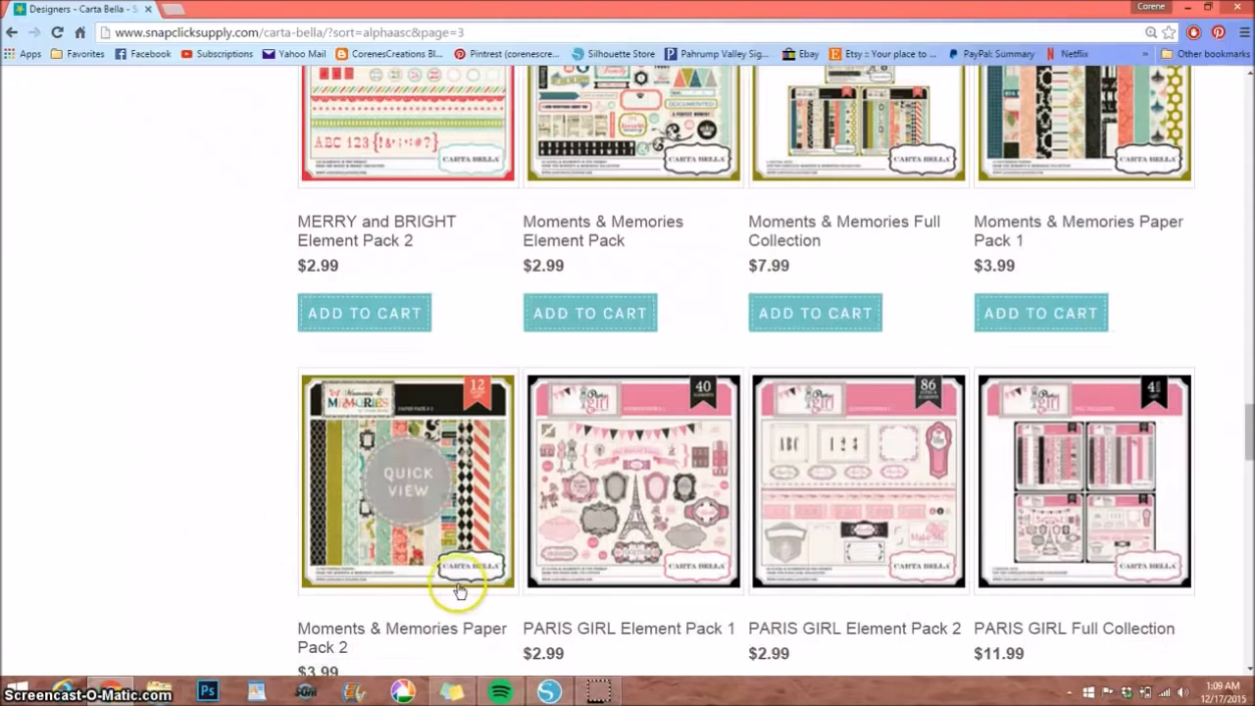
pyautogui.scroll(-3, 456, 579)
pyautogui.click(380, 570)
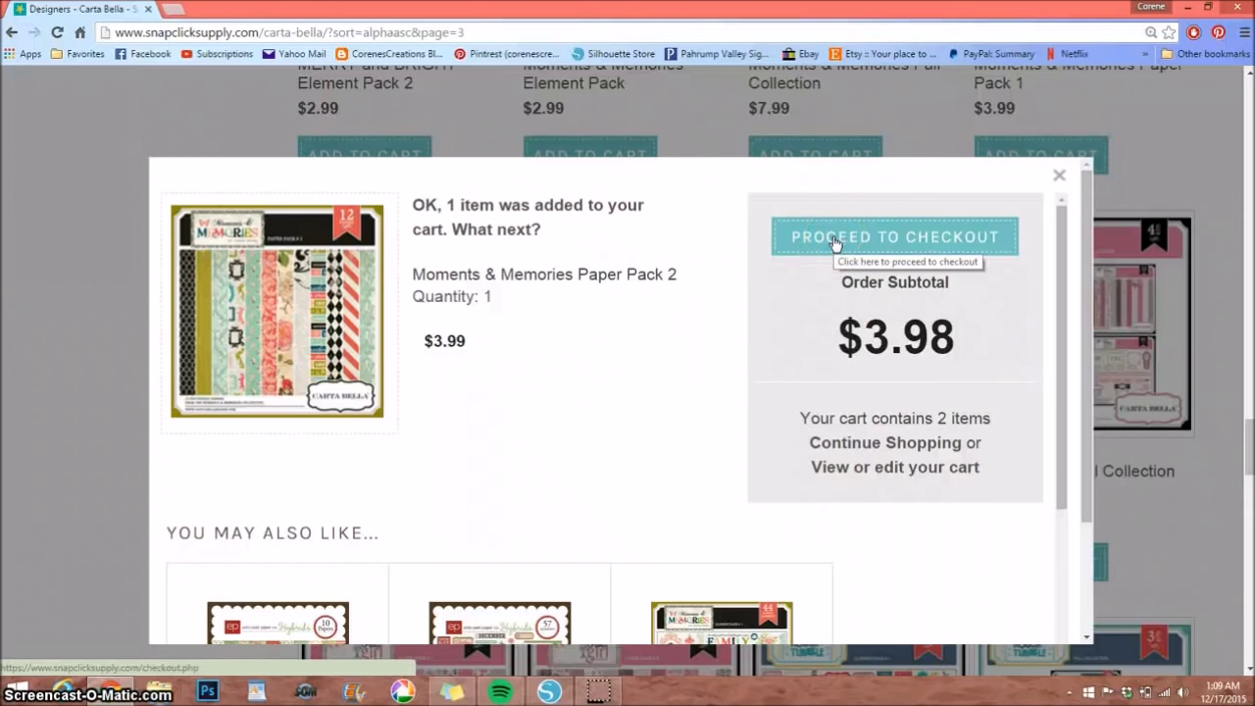
pyautogui.click(834, 240)
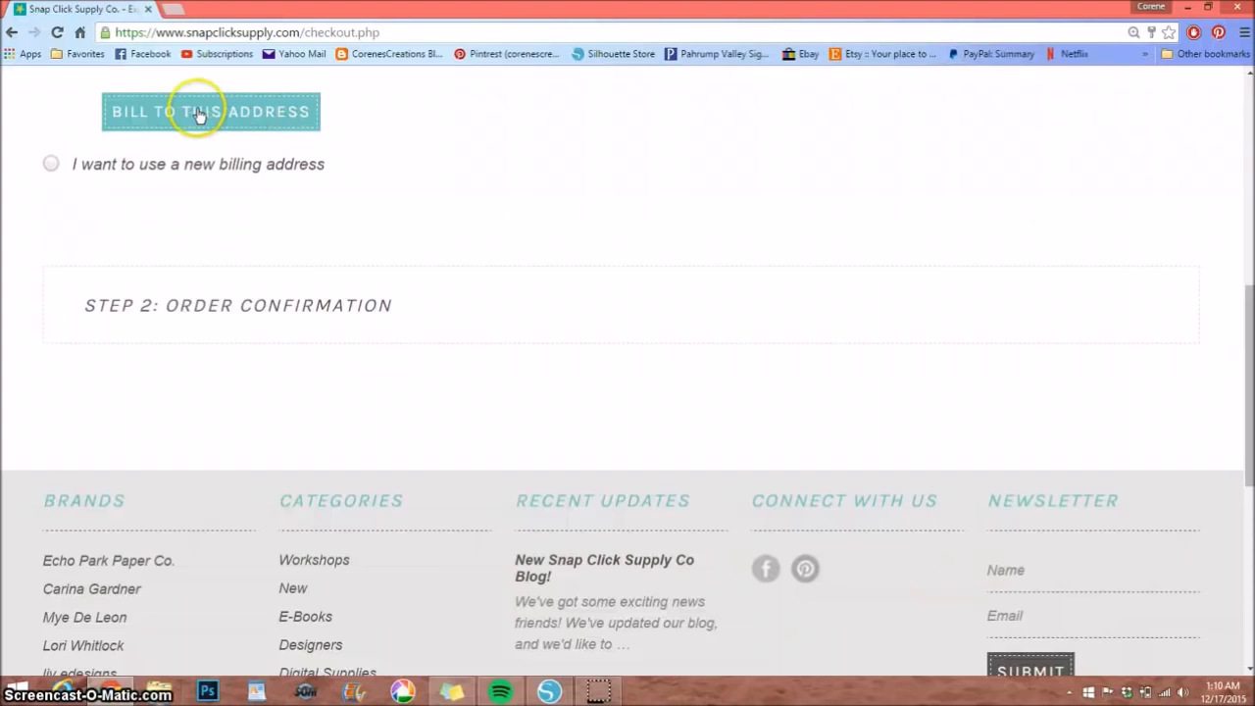
# - Bill the order to the saved address and choose PayPal as payment method
pyautogui.click(144, 117)
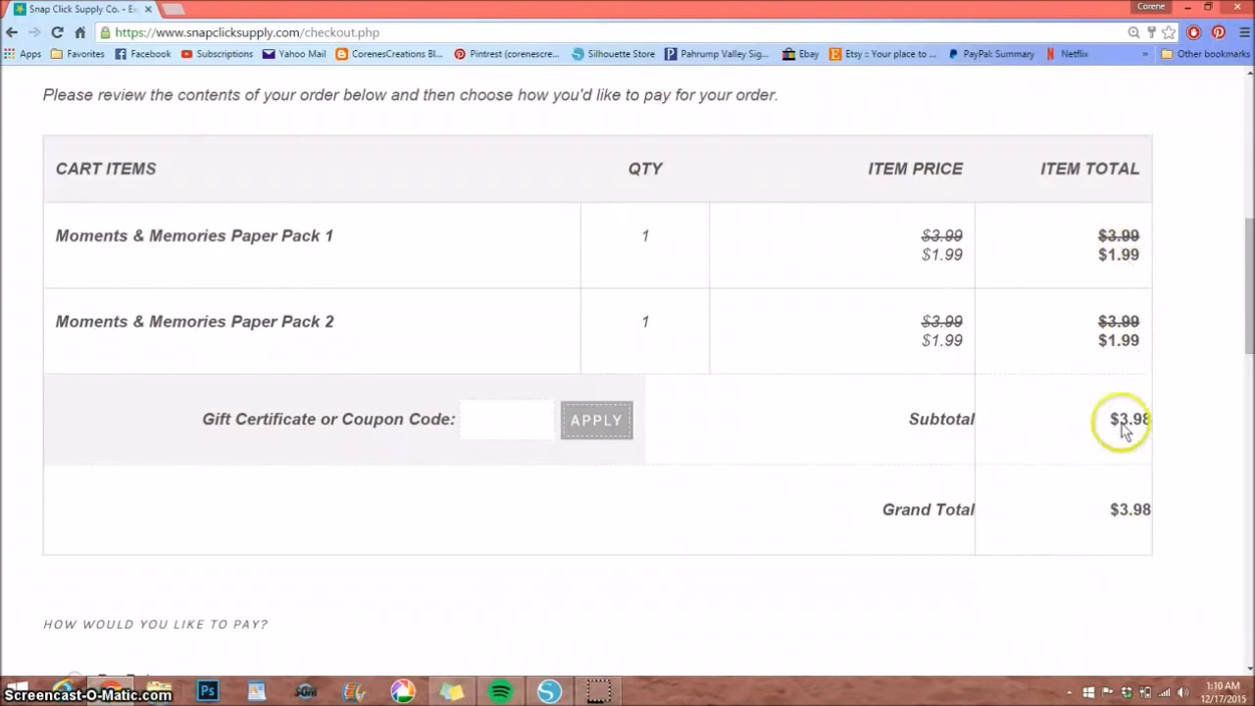
pyautogui.scroll(-2, 947, 551)
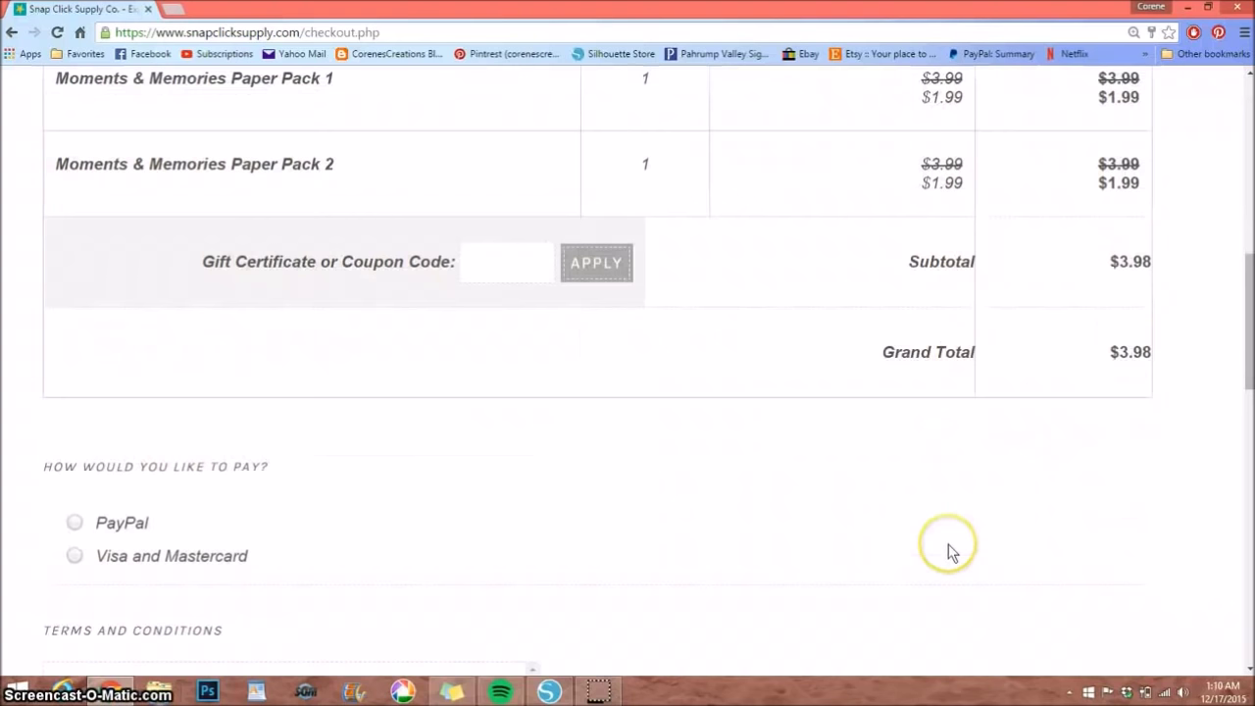
pyautogui.click(103, 525)
# - Accept the terms, decline the newsletter, and continue to payment
pyautogui.scroll(-2, 334, 526)
pyautogui.scroll(-1, 333, 524)
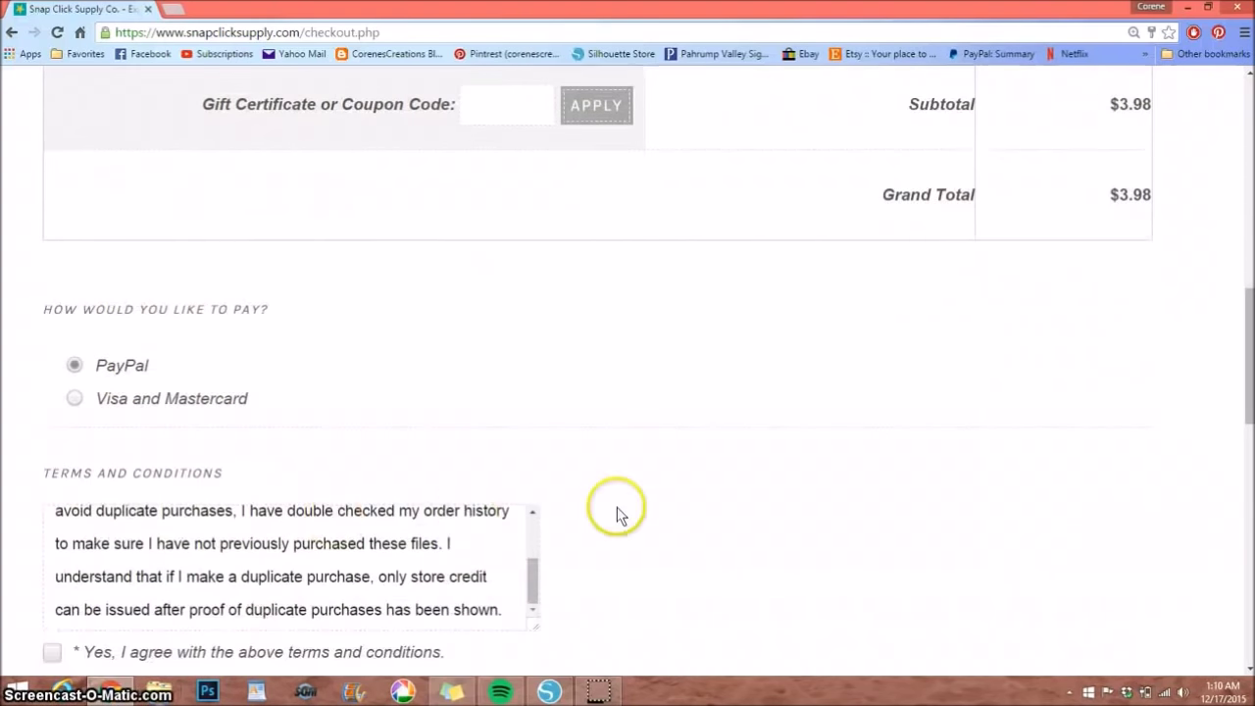
pyautogui.scroll(-2, 617, 512)
pyautogui.click(52, 491)
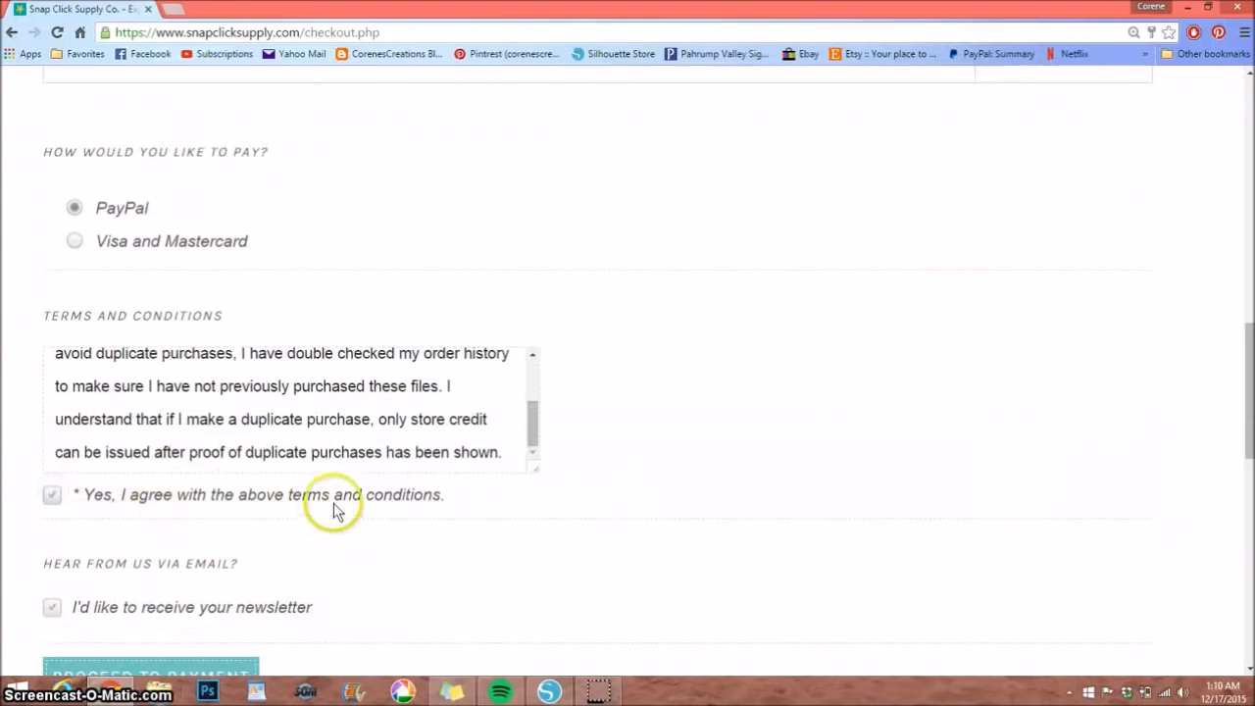
pyautogui.scroll(-2, 632, 492)
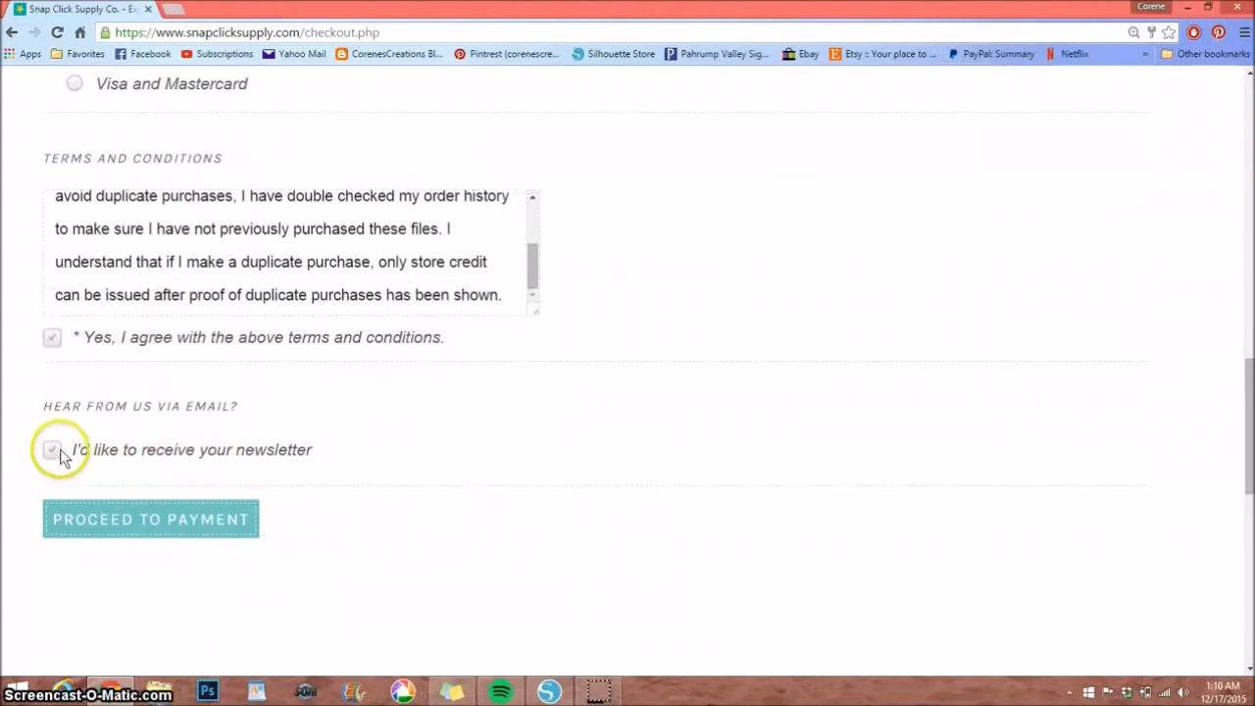
pyautogui.click(52, 451)
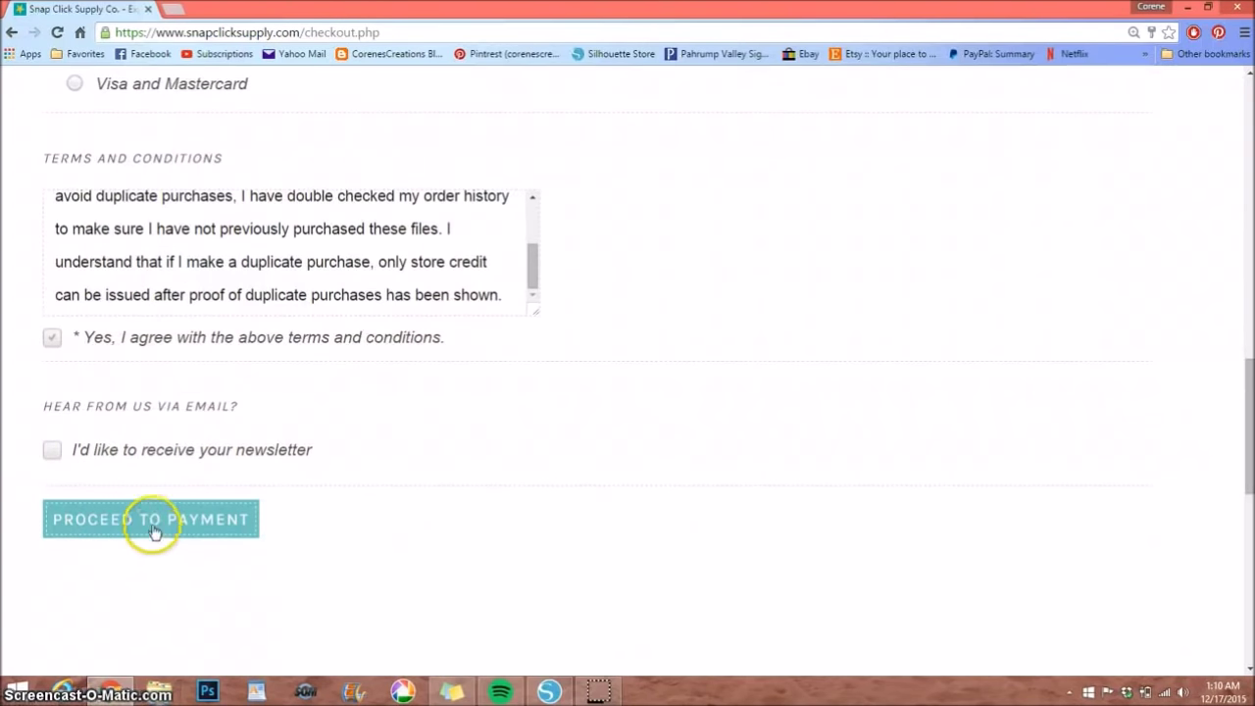
pyautogui.click(118, 519)
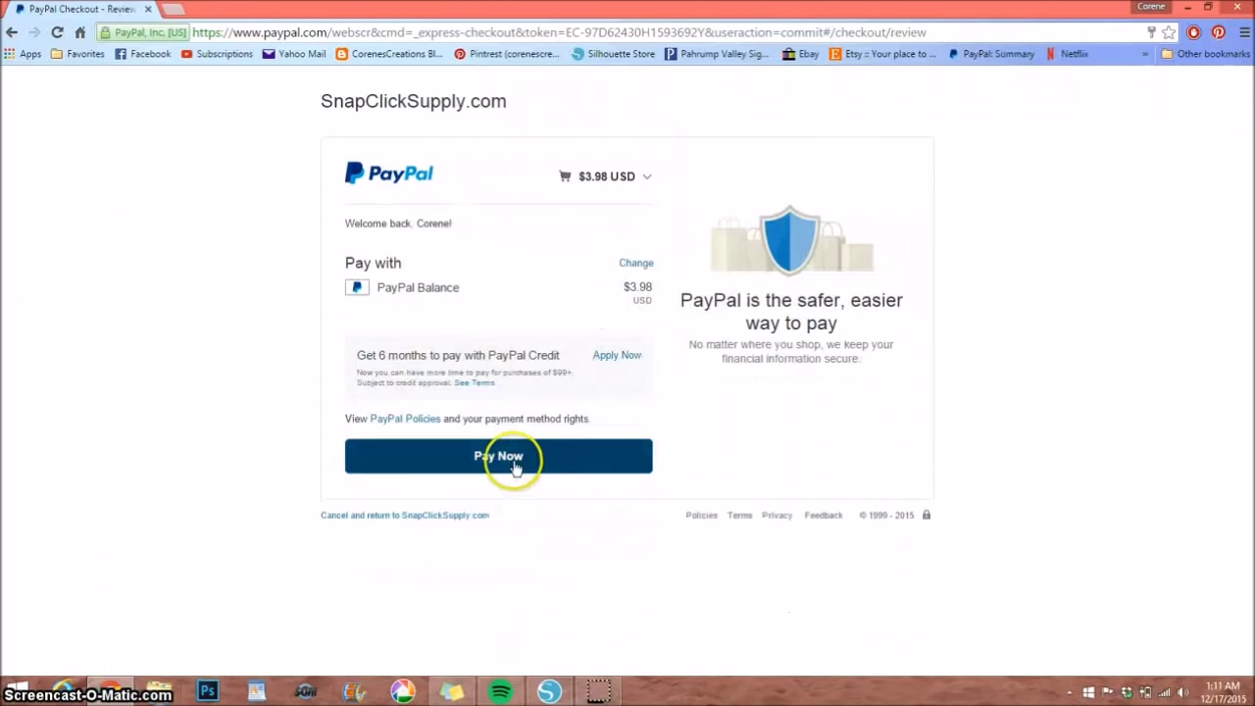
# - Pay the $3.98 order from the PayPal review page
pyautogui.click(514, 467)
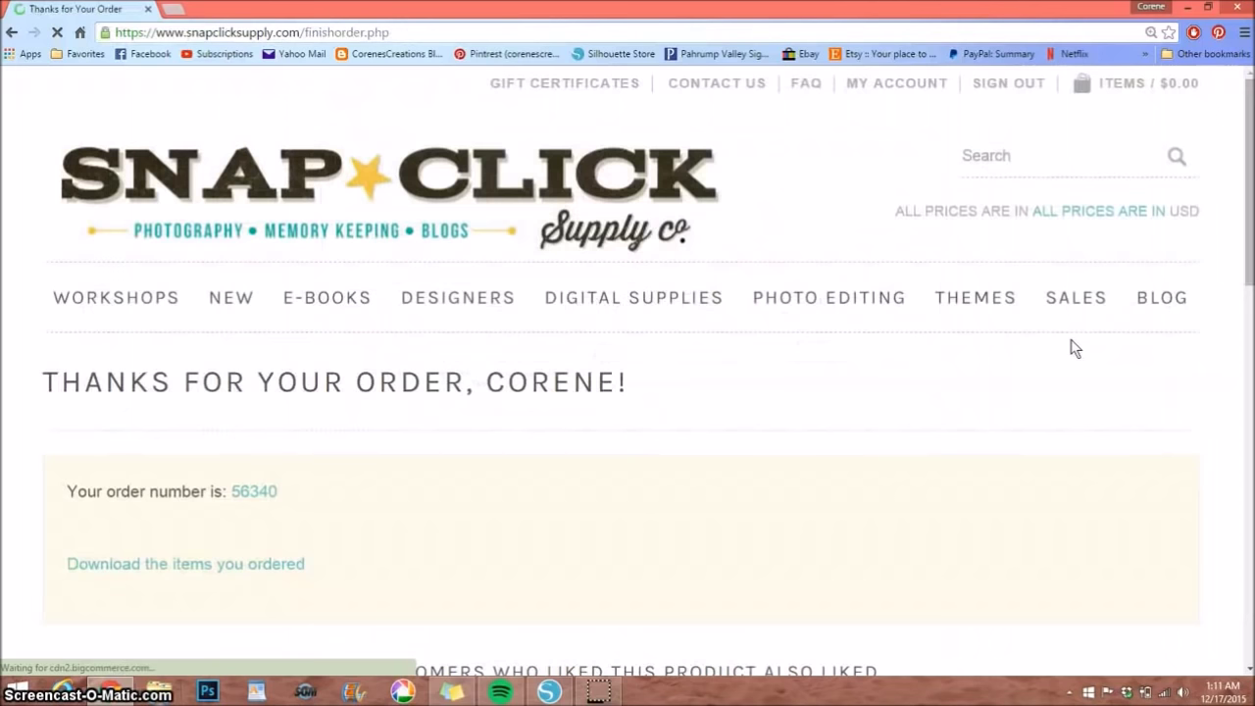
# - Open the downloads for order 56340 and go to the Paper Pack 1 file page
pyautogui.scroll(-2, 440, 520)
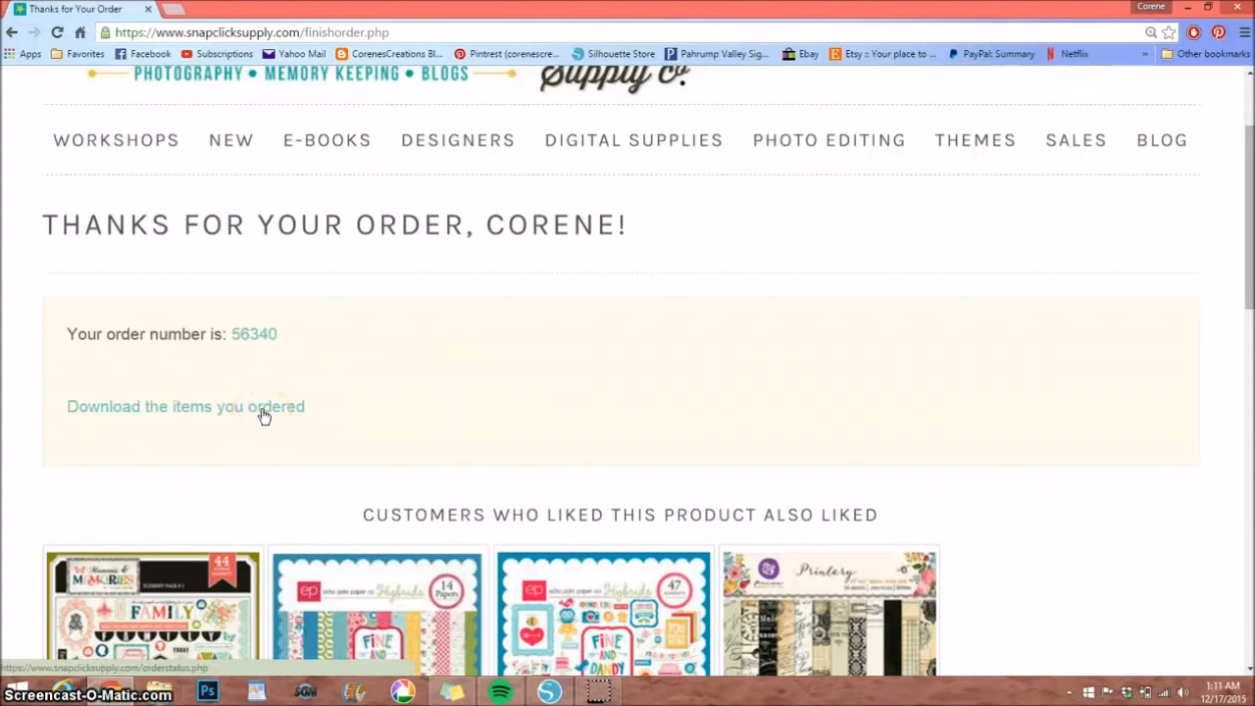
pyautogui.click(157, 409)
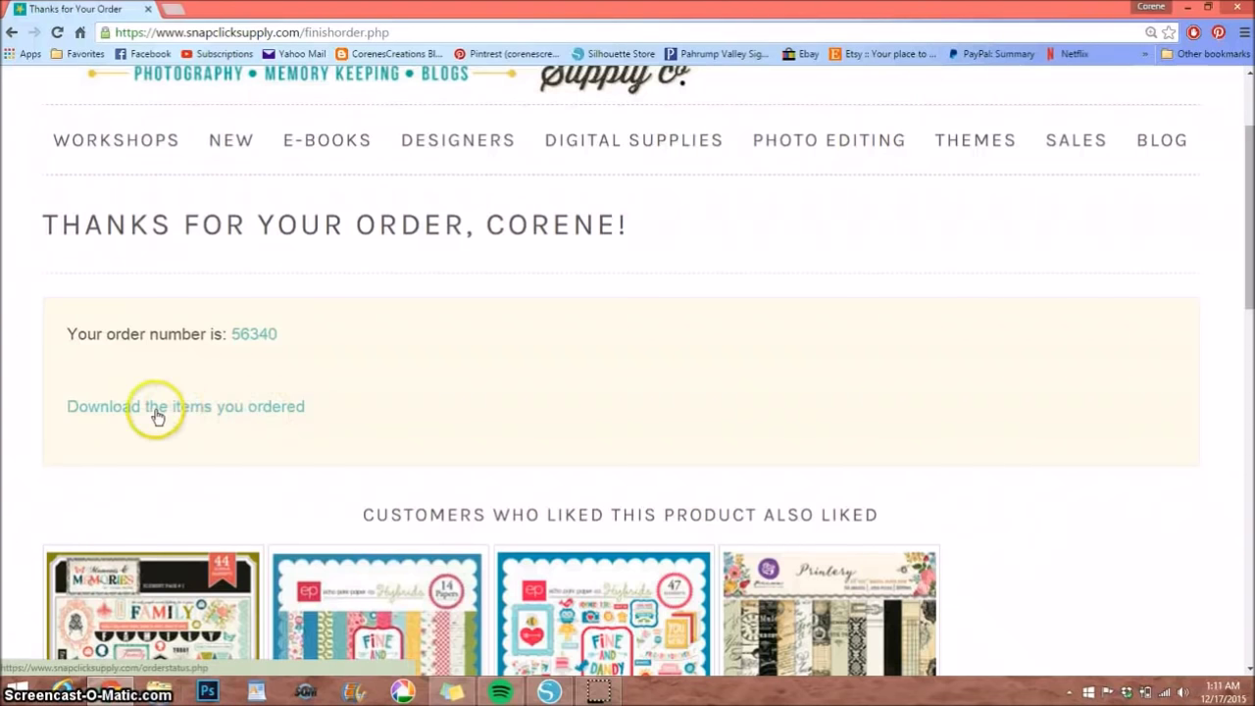
pyautogui.click(234, 415)
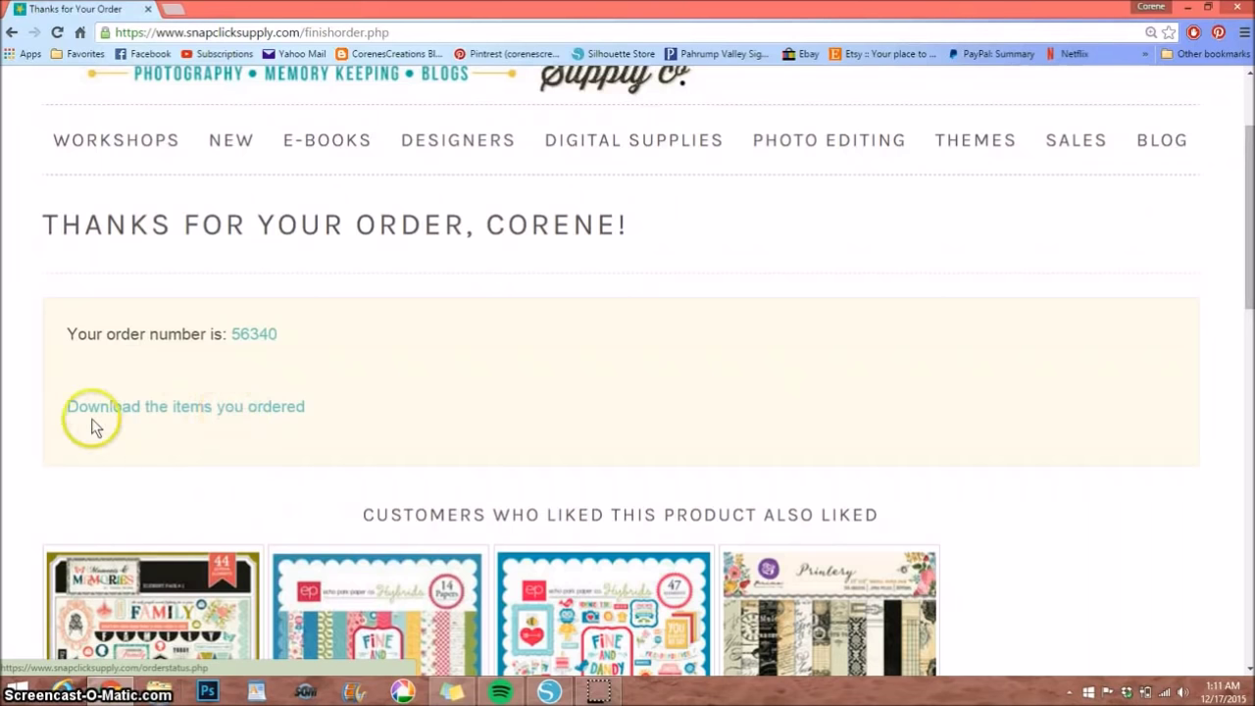
pyautogui.click(240, 413)
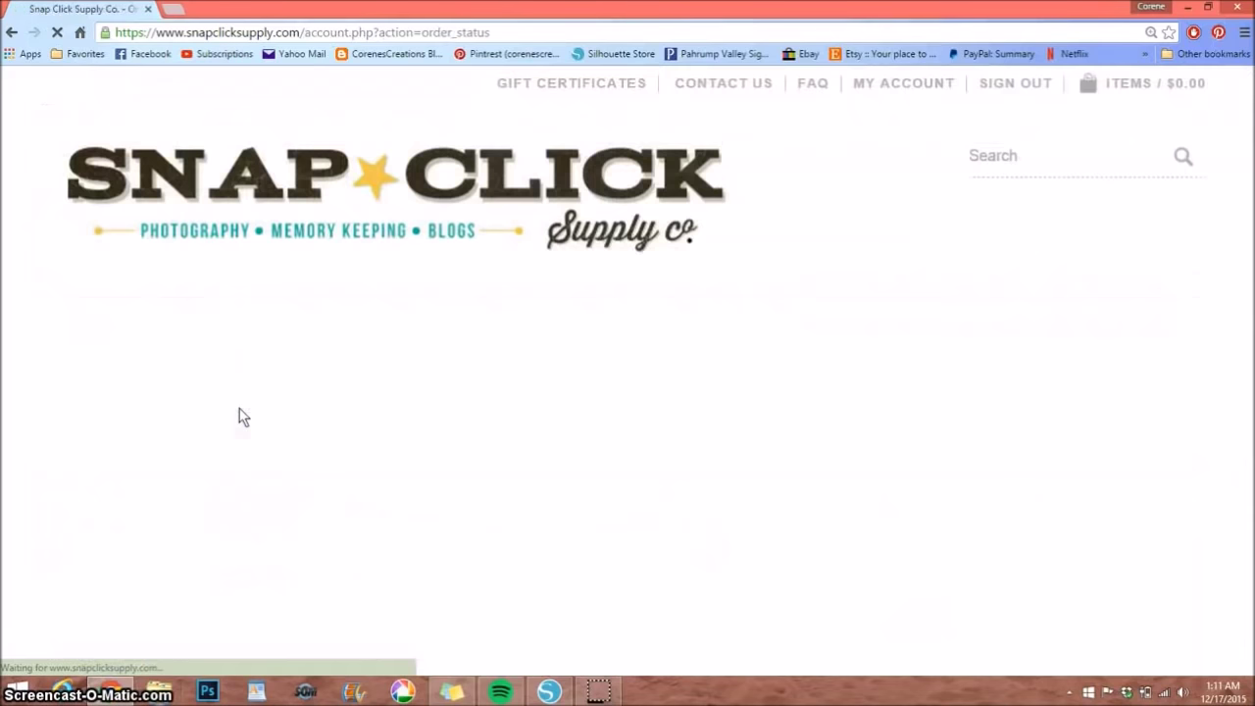
pyautogui.scroll(-2, 711, 454)
pyautogui.scroll(-2, 715, 450)
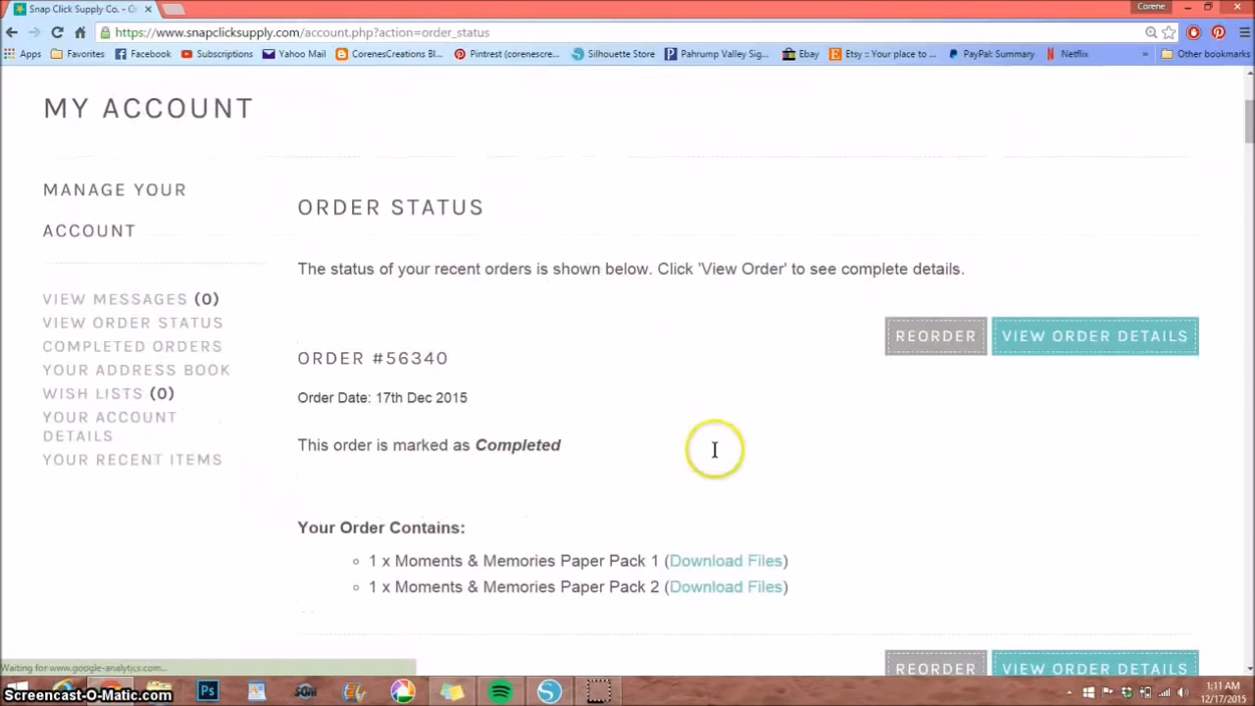
pyautogui.scroll(-1, 715, 450)
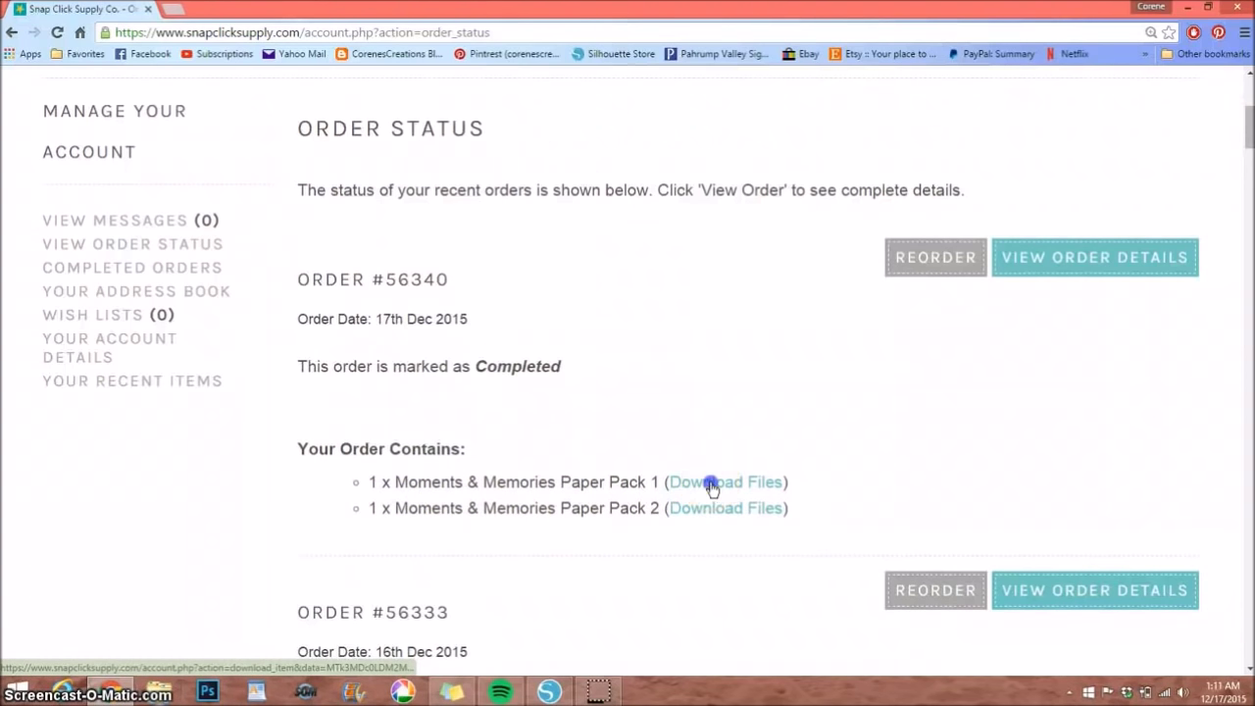
pyautogui.click(710, 484)
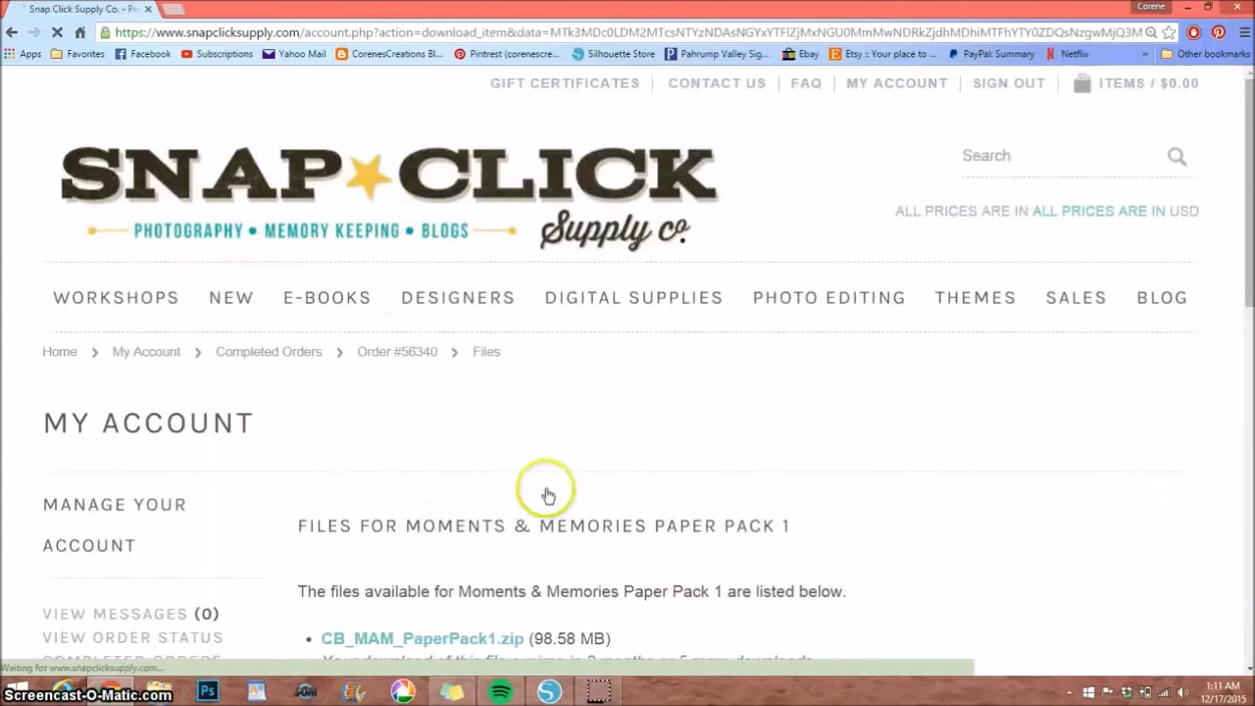
# - Download CB_MAM_PaperPack1.zip and CB_MAM_PaperPack2.zip, then bring up File Explorer
pyautogui.scroll(-2, 547, 495)
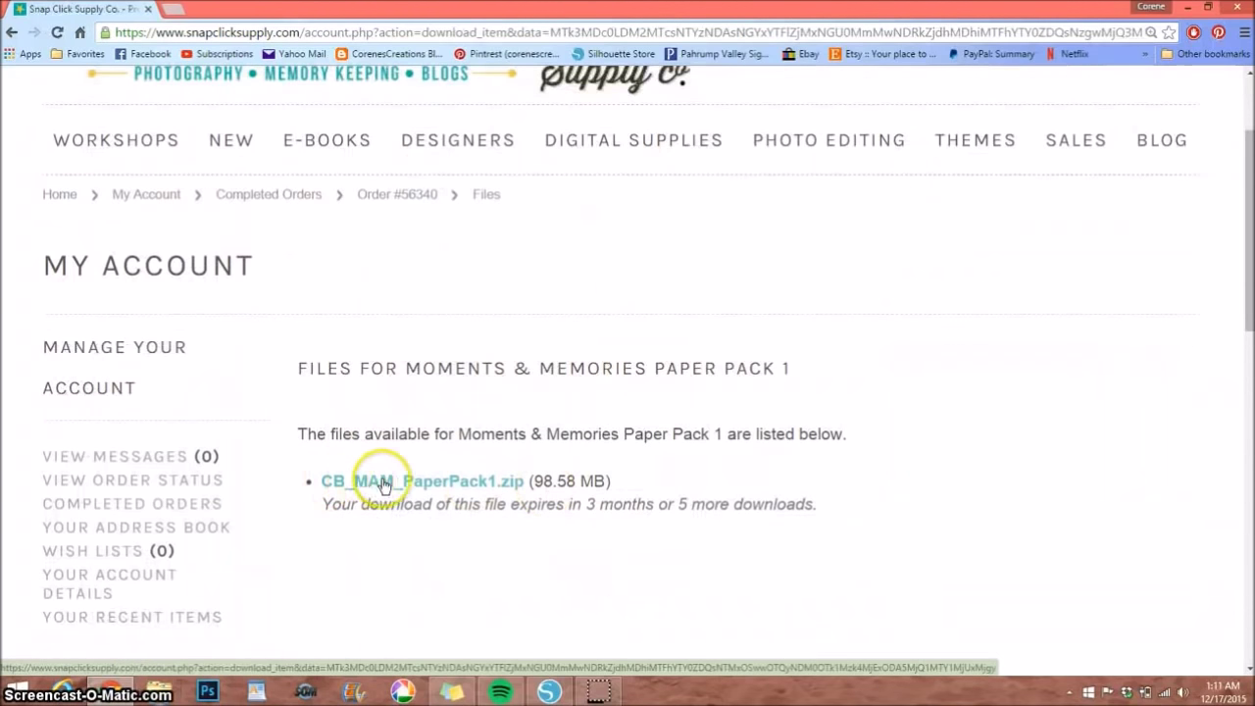
pyautogui.click(457, 484)
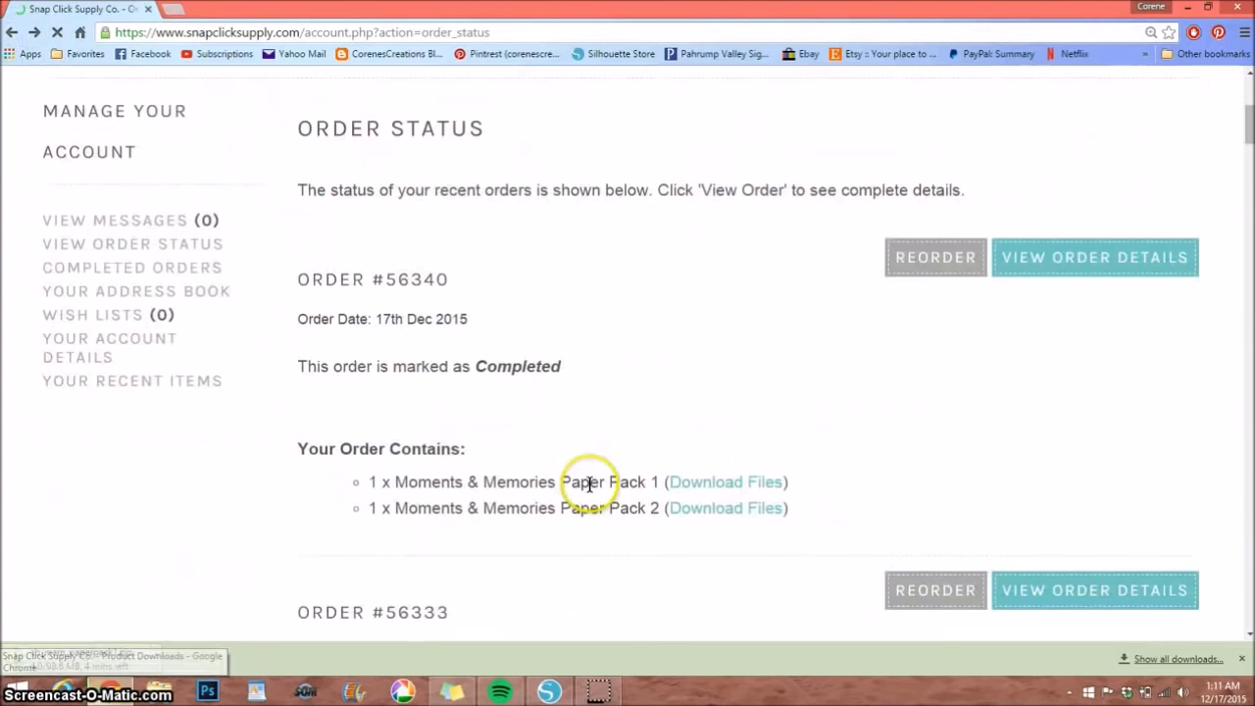
pyautogui.click(720, 507)
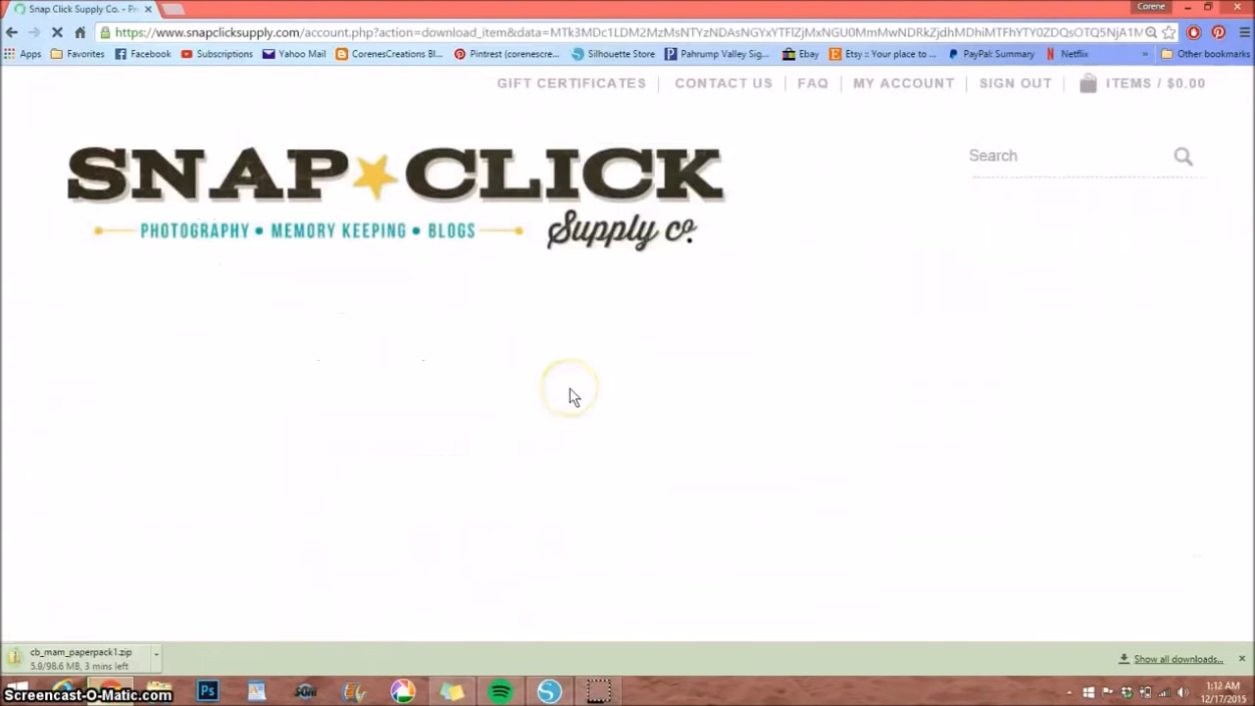
pyautogui.scroll(-2, 570, 394)
pyautogui.click(486, 480)
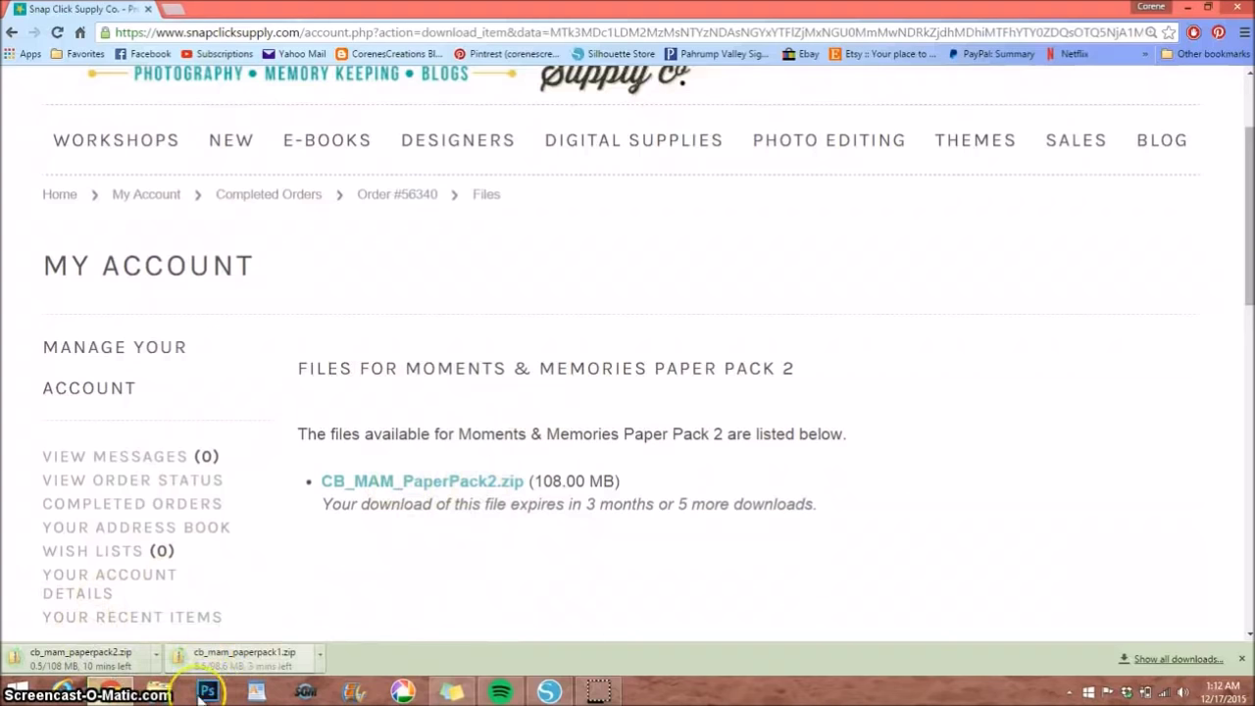
pyautogui.click(159, 692)
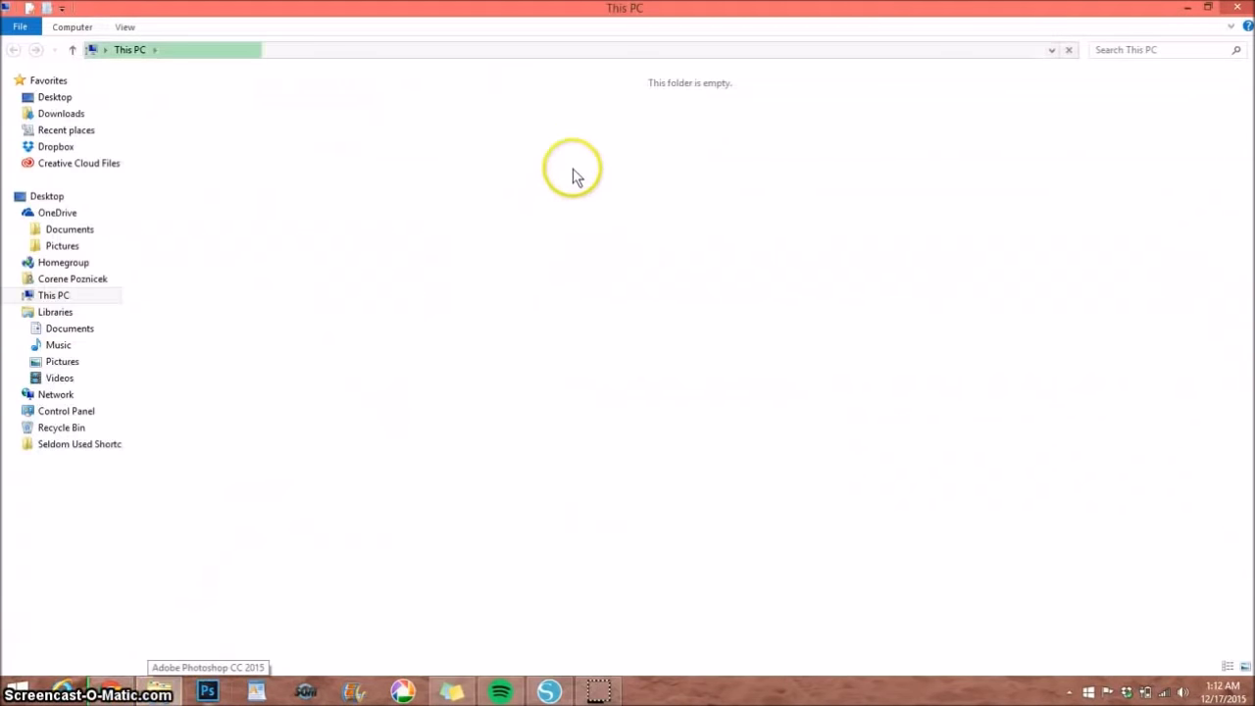
# - Open Downloads and select the cb_mam_paperpack1 zip among the two paper pack zips
pyautogui.doubleClick(582, 120)
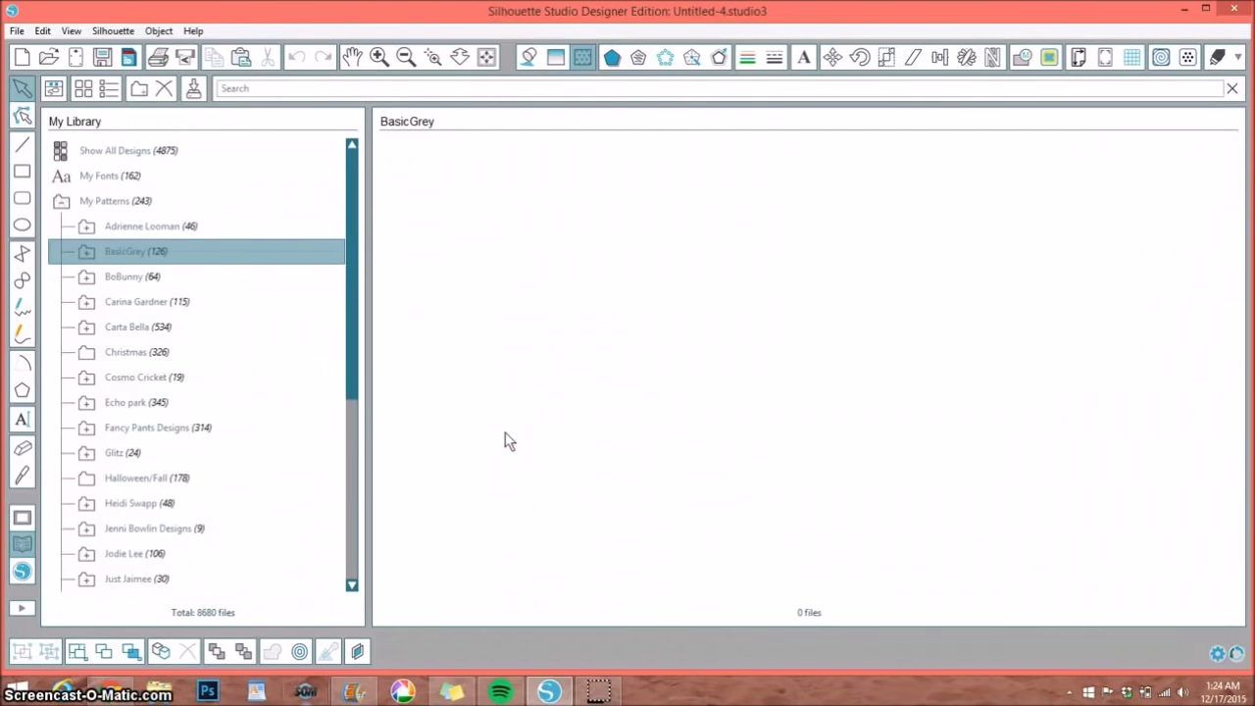
pyautogui.click(156, 689)
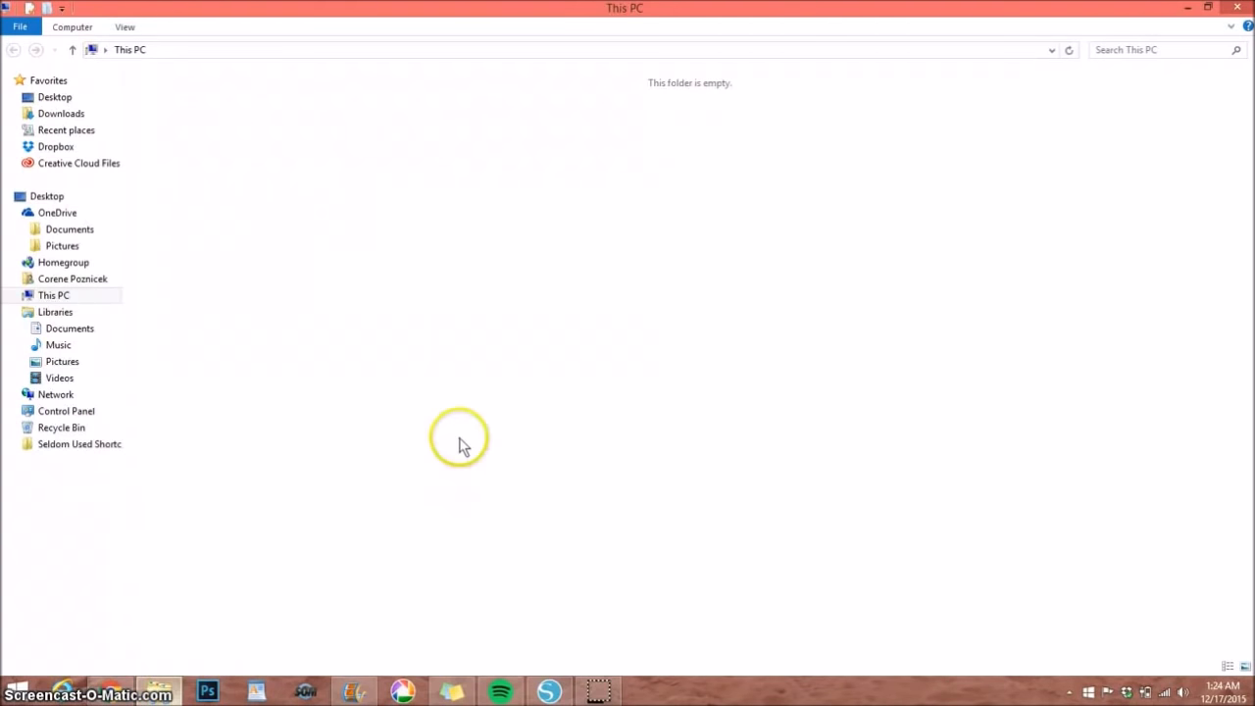
pyautogui.click(605, 115)
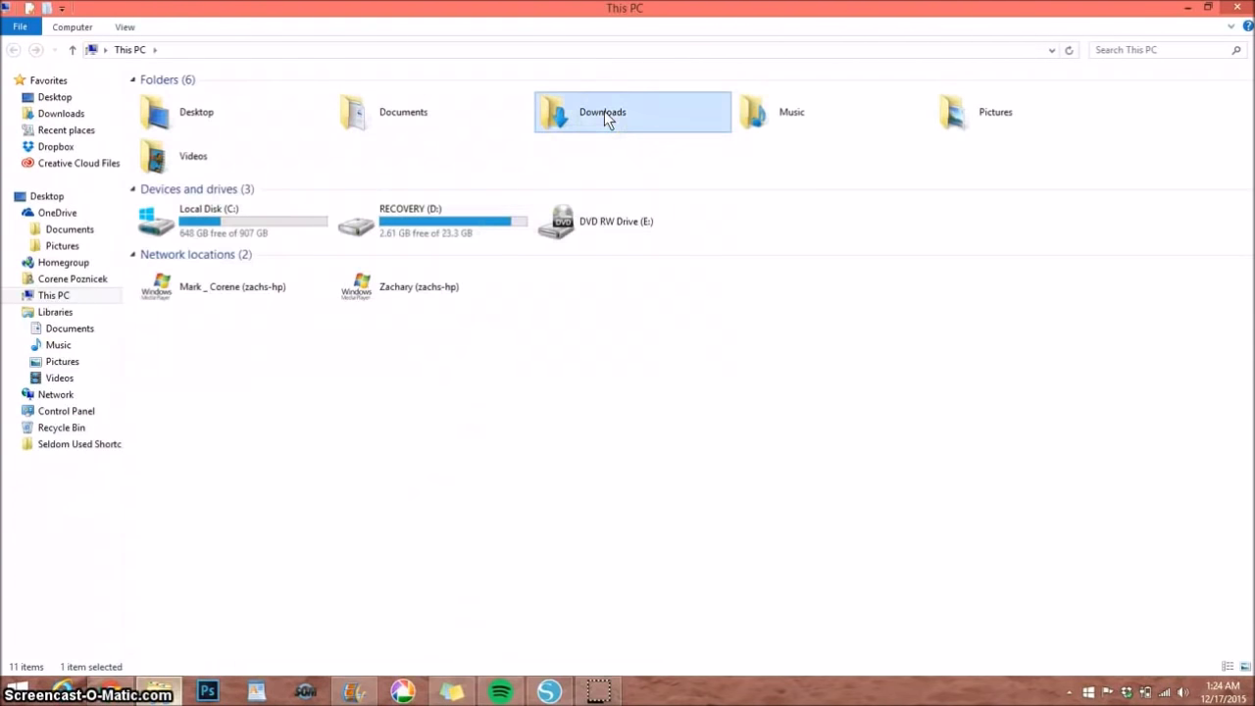
pyautogui.doubleClick(605, 116)
pyautogui.click(147, 106)
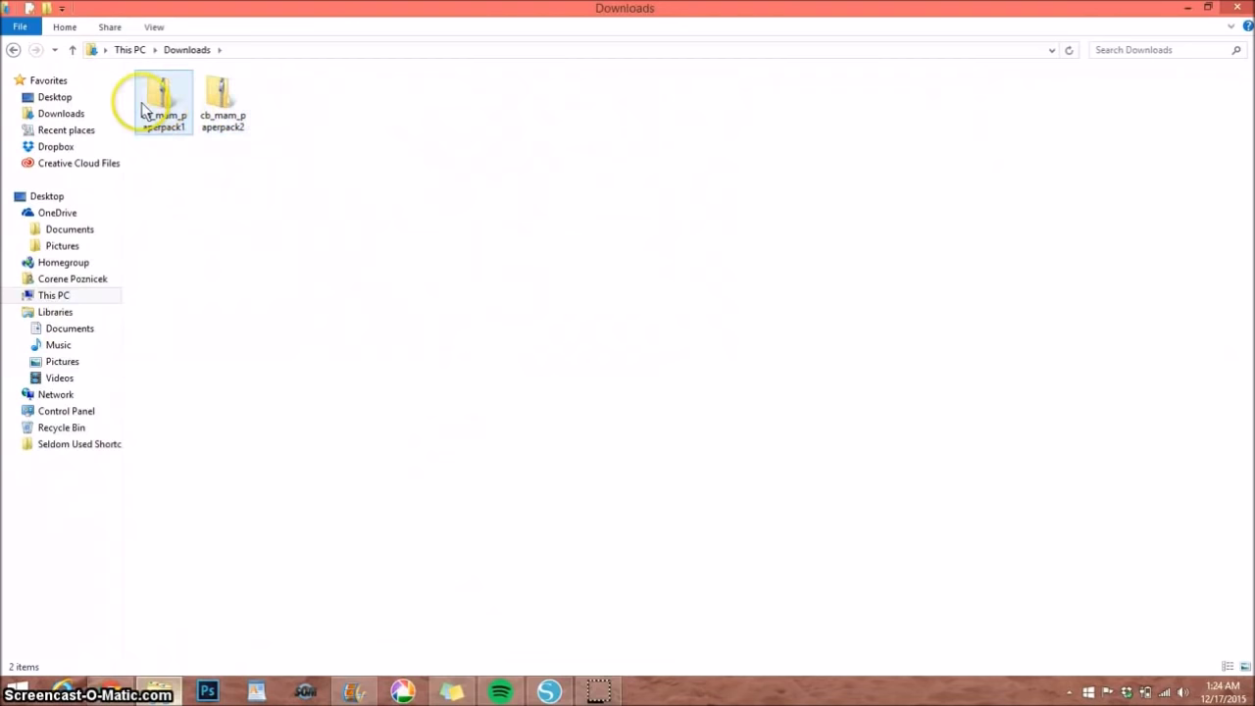
pyautogui.click(221, 102)
pyautogui.click(173, 111)
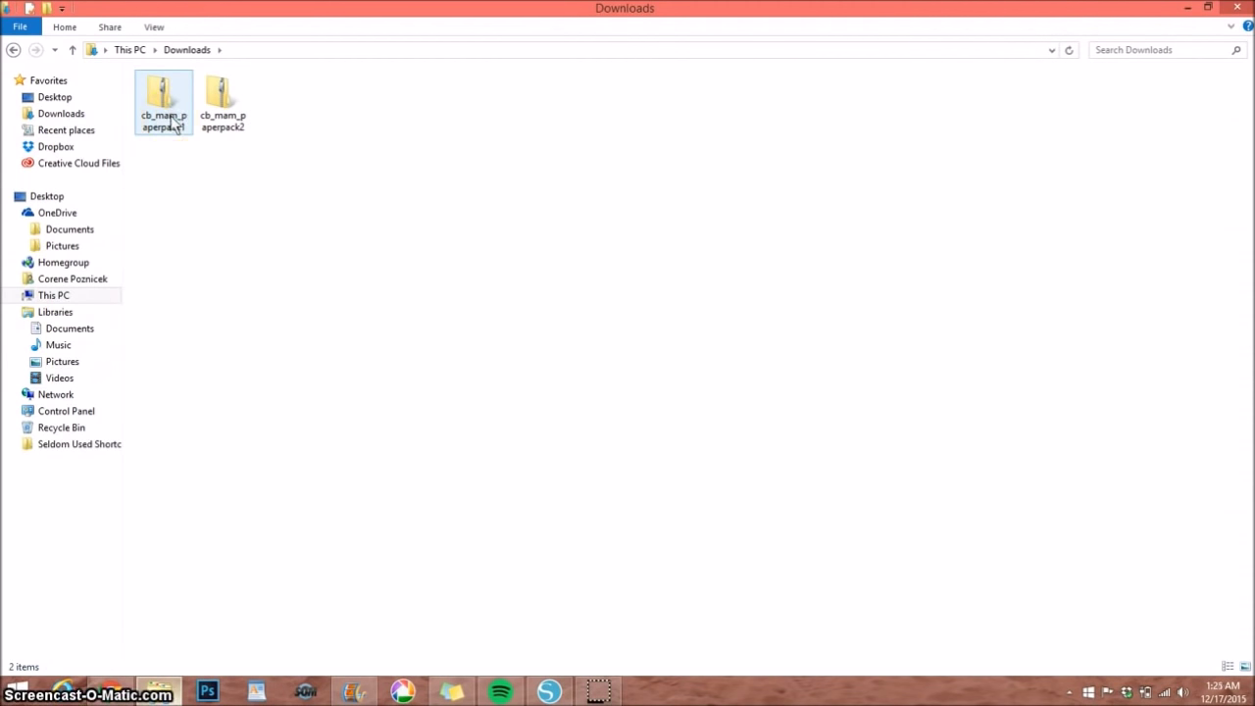
# - Extract all of cb_mam_paperpack1 to the suggested folder
pyautogui.click(172, 124)
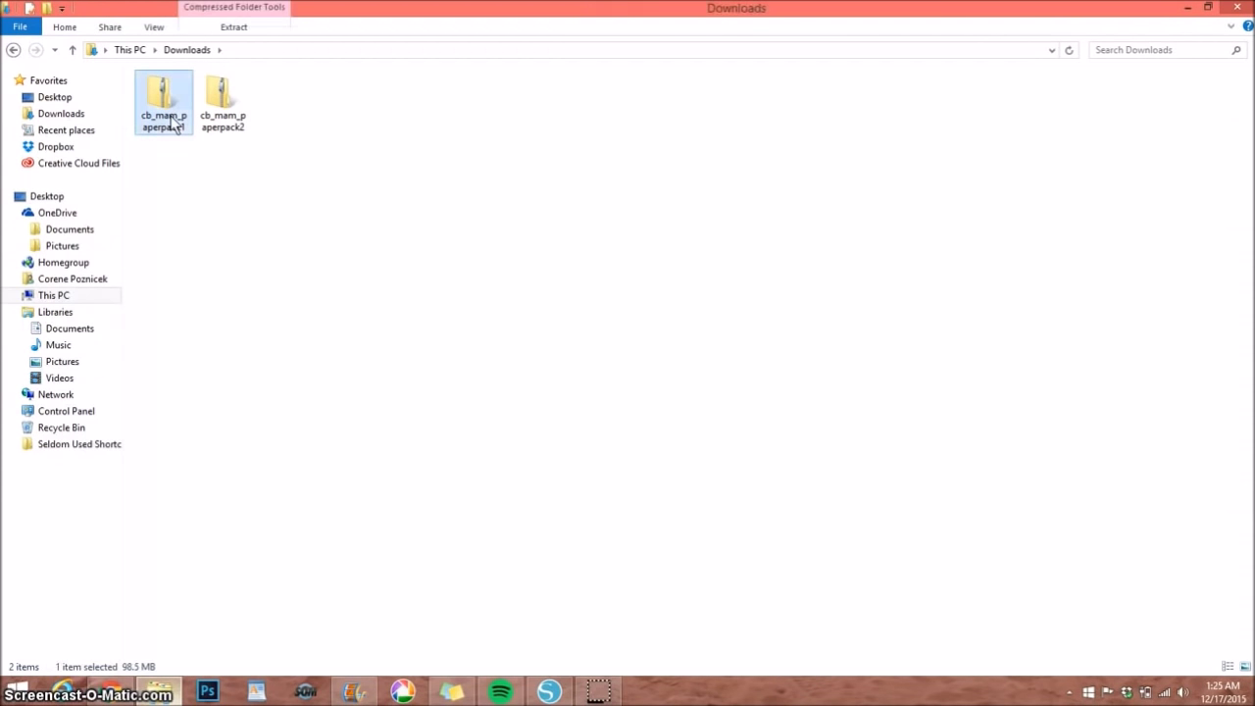
pyautogui.rightClick(170, 116)
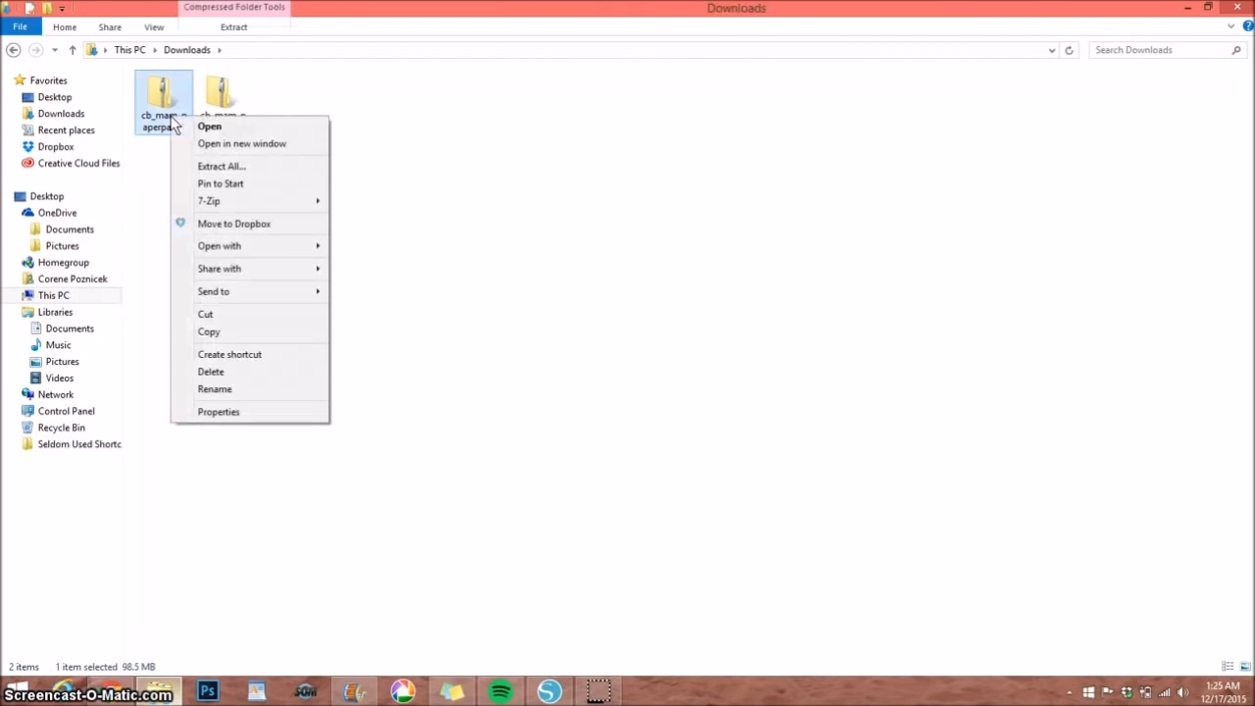
pyautogui.click(252, 165)
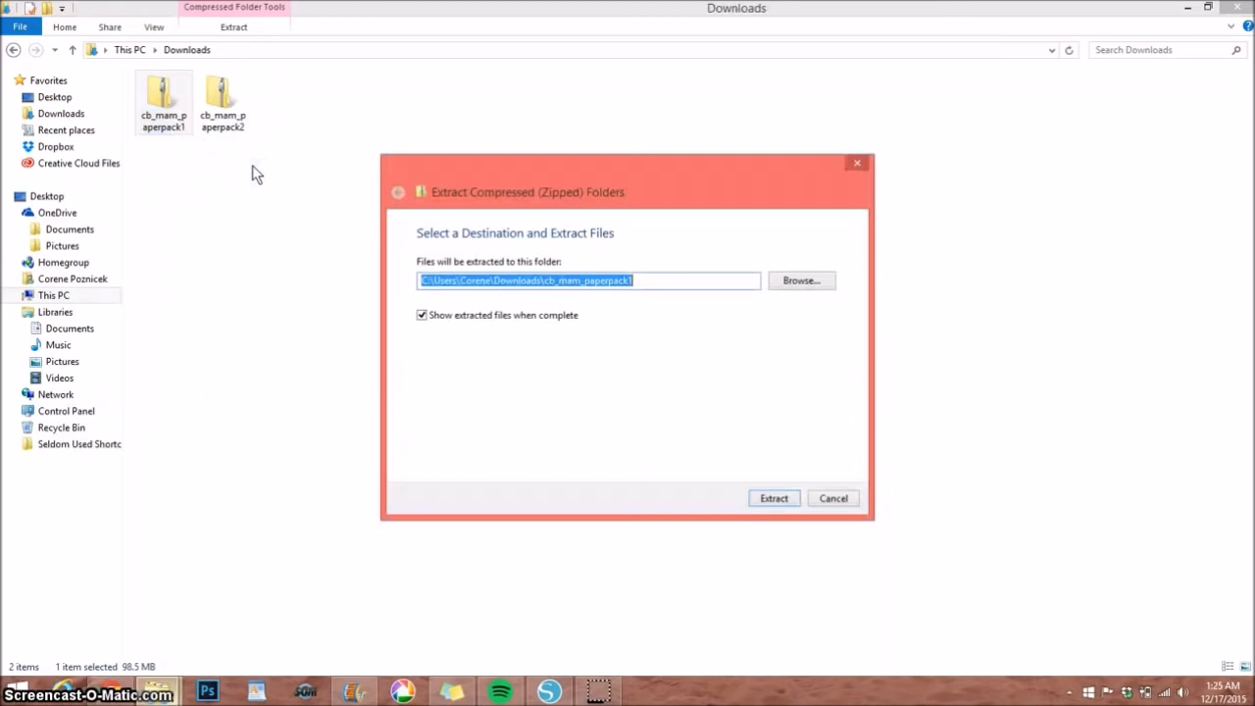
pyautogui.click(773, 499)
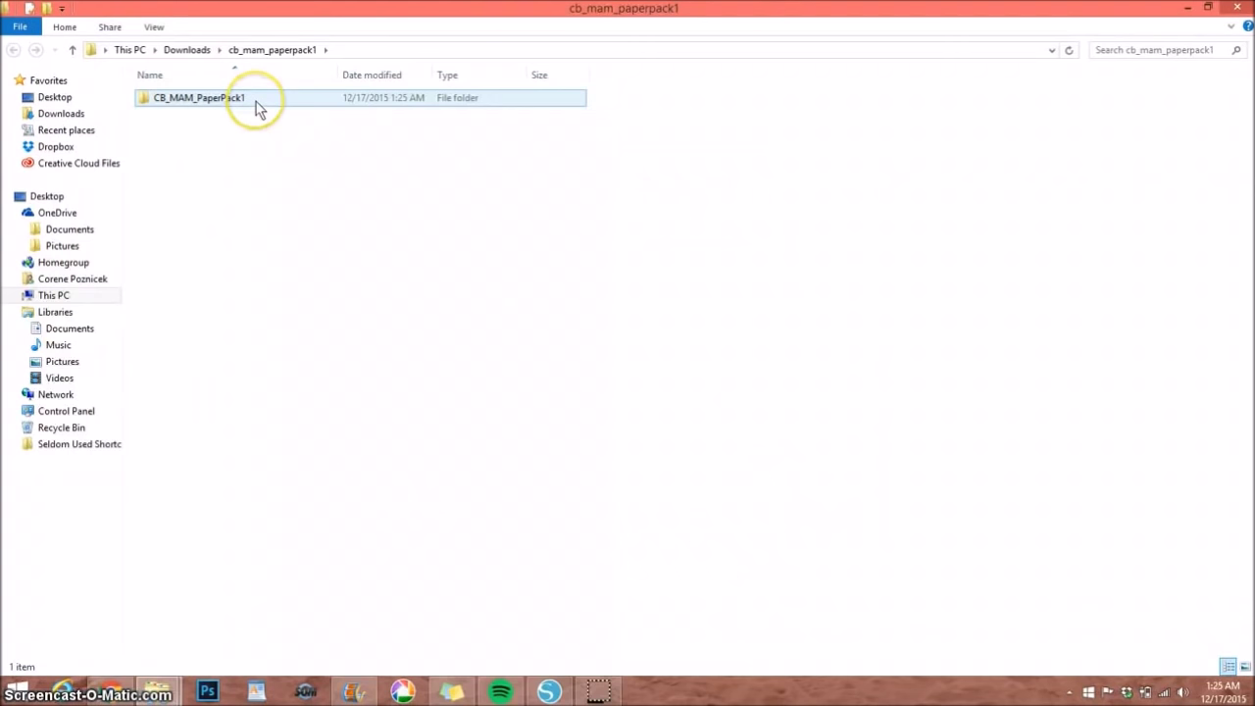
# - Open CB_MAM_PaperPack1 > PAPER PACK 1 to show its twelve paper images
pyautogui.click(257, 108)
pyautogui.doubleClick(257, 108)
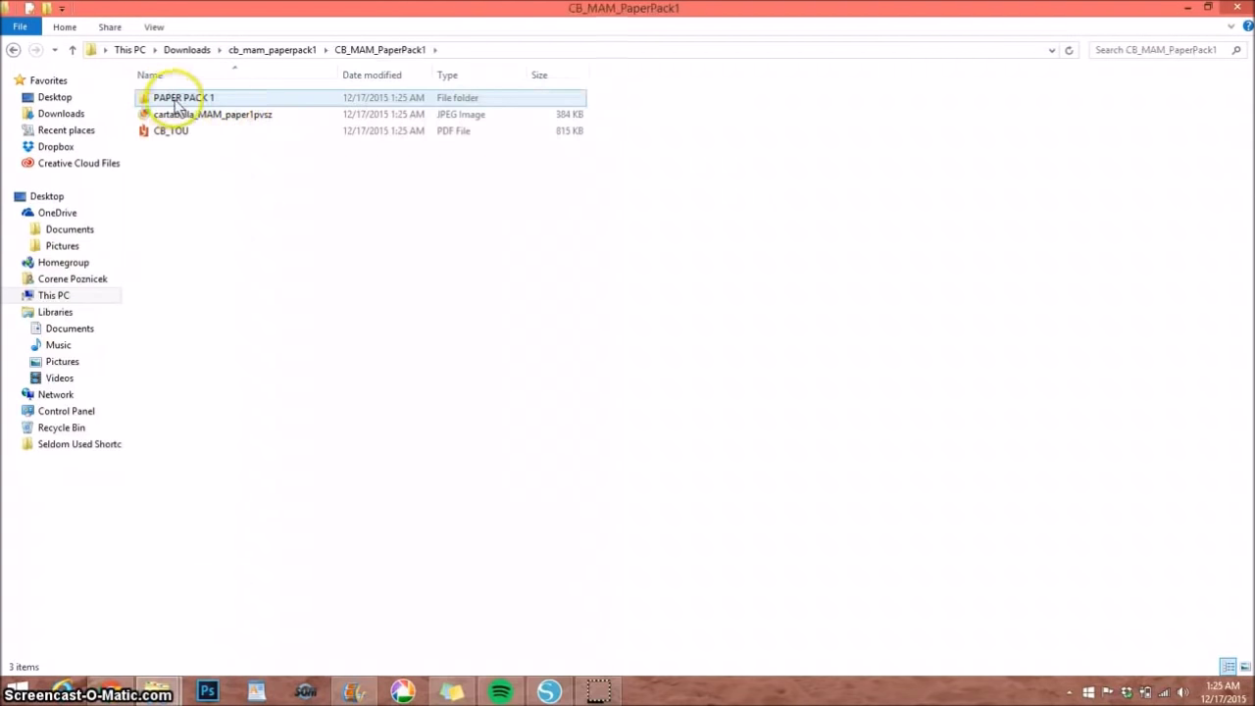
pyautogui.doubleClick(224, 102)
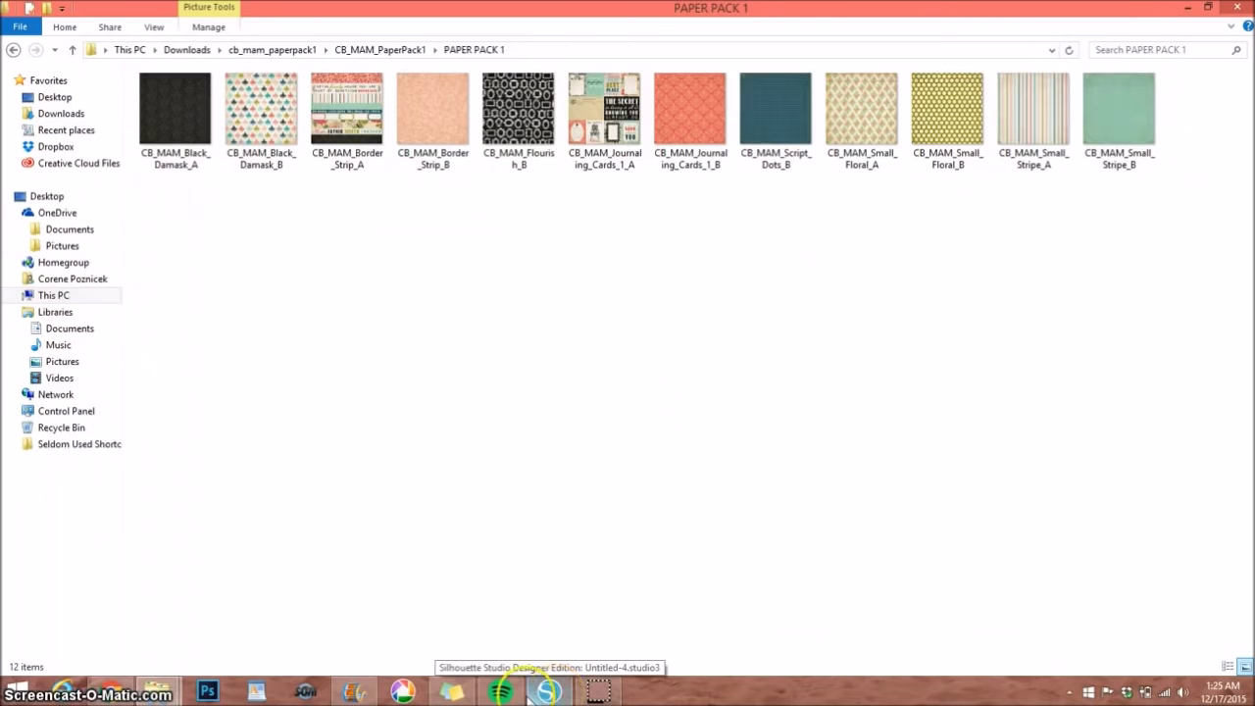
# - In Silhouette Studio, create a 'Carta Bella Moments & Memories pp1 & 2' folder under Carta Bella
pyautogui.click(551, 692)
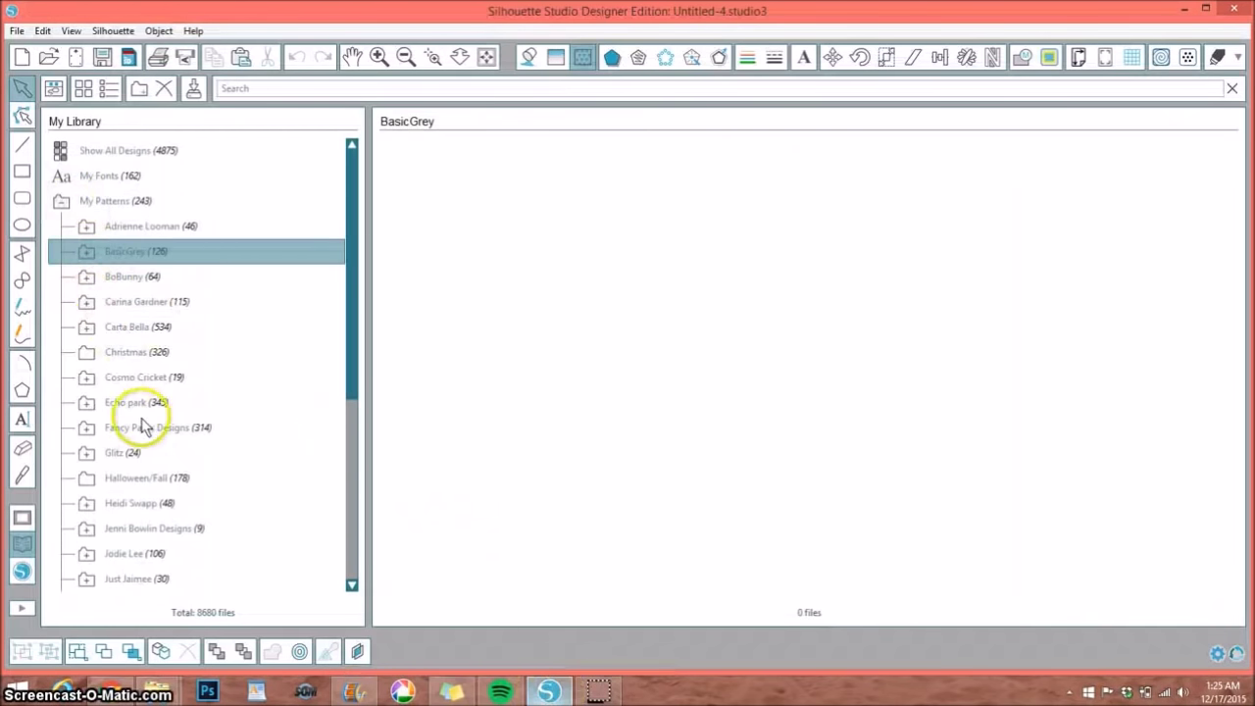
pyautogui.doubleClick(119, 328)
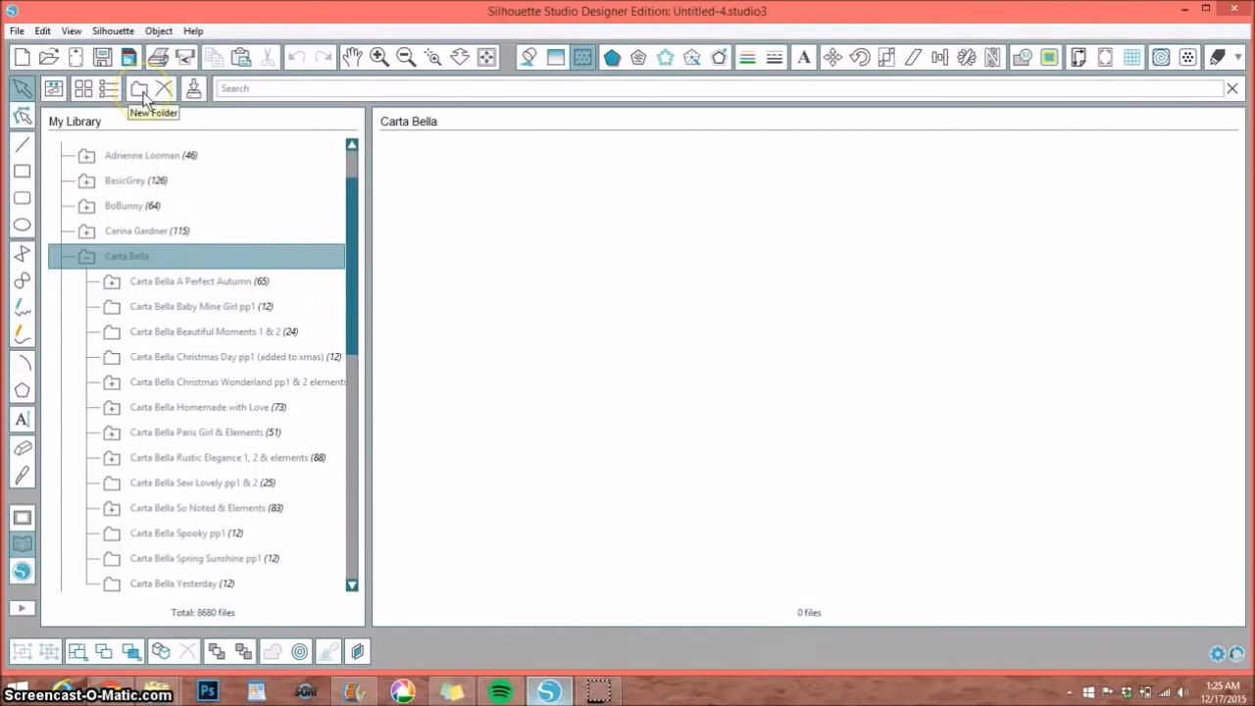
pyautogui.click(140, 89)
pyautogui.write('Carta Bell')
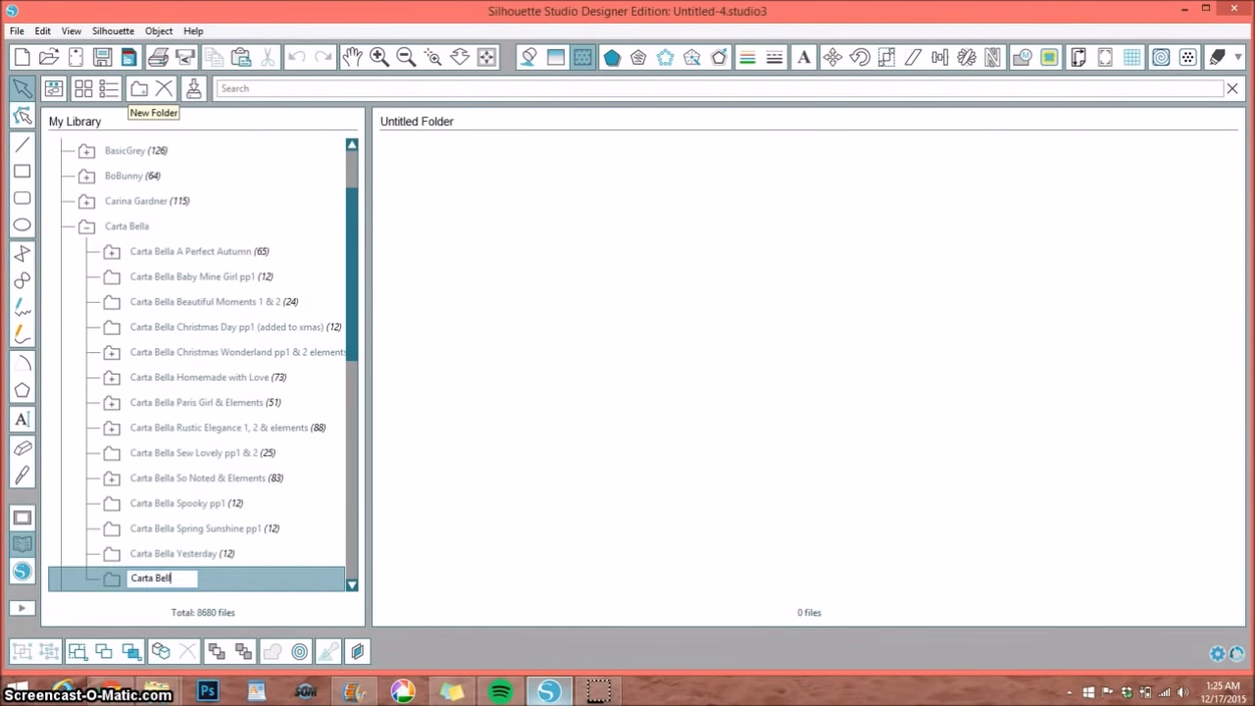
pyautogui.write('a')
pyautogui.write('pp')
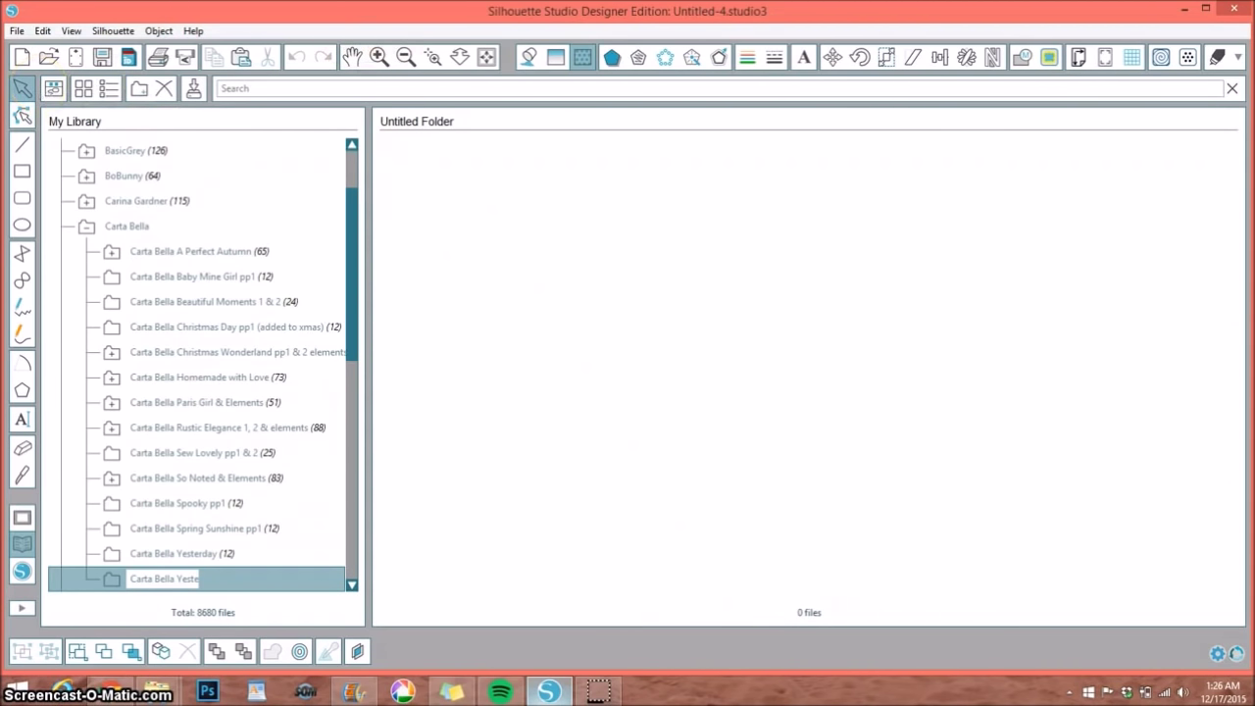
pyautogui.click(174, 376)
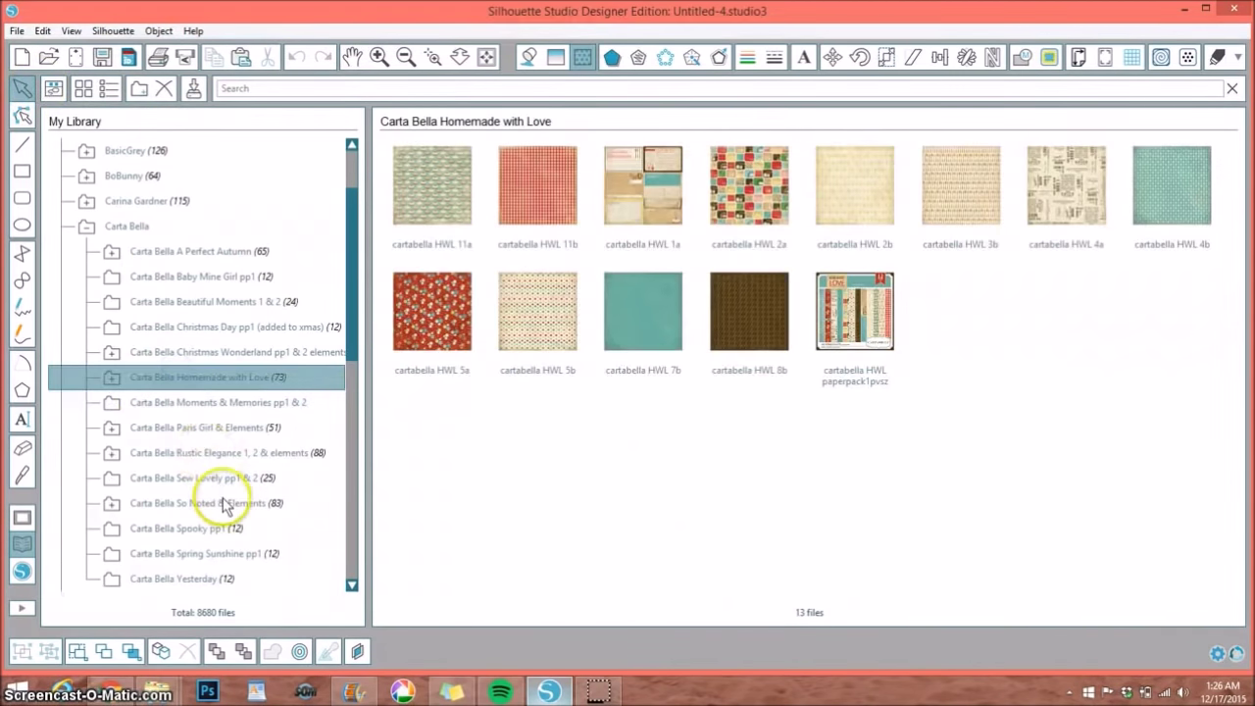
# - Commit the 'Carta Bella Moments & Memories pp1 & 2' folder name and open that empty folder
pyautogui.click(220, 499)
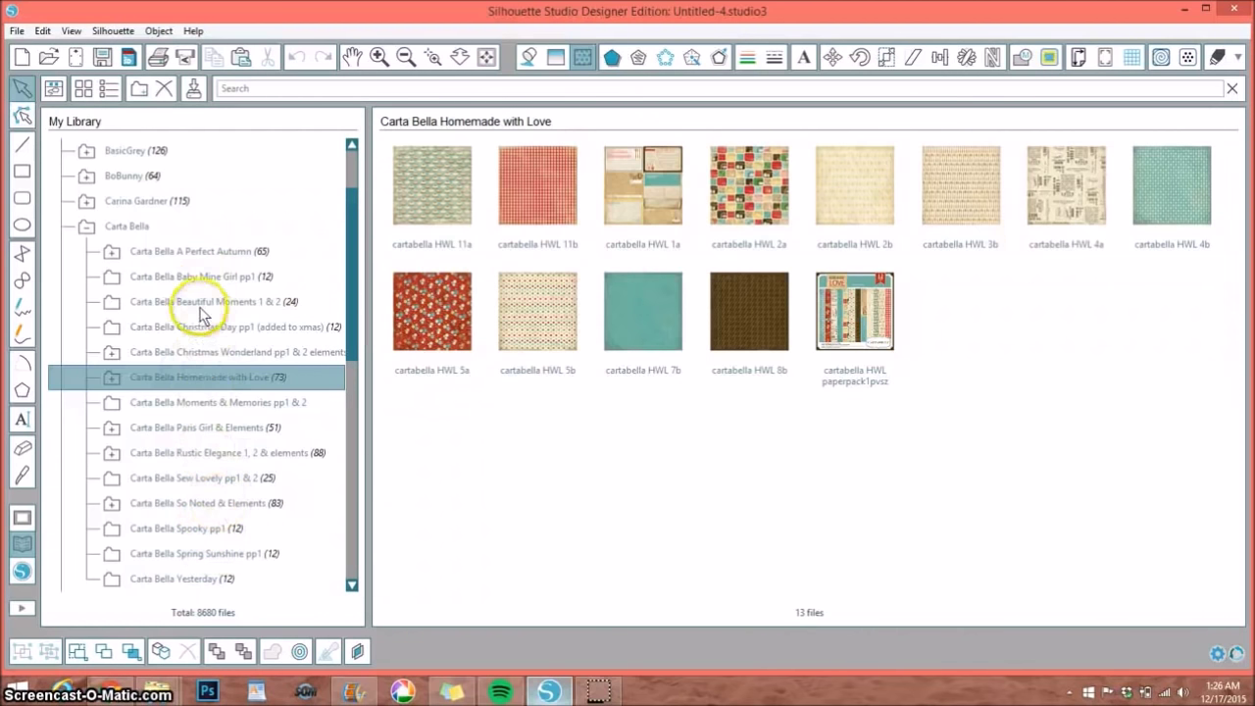
pyautogui.click(206, 402)
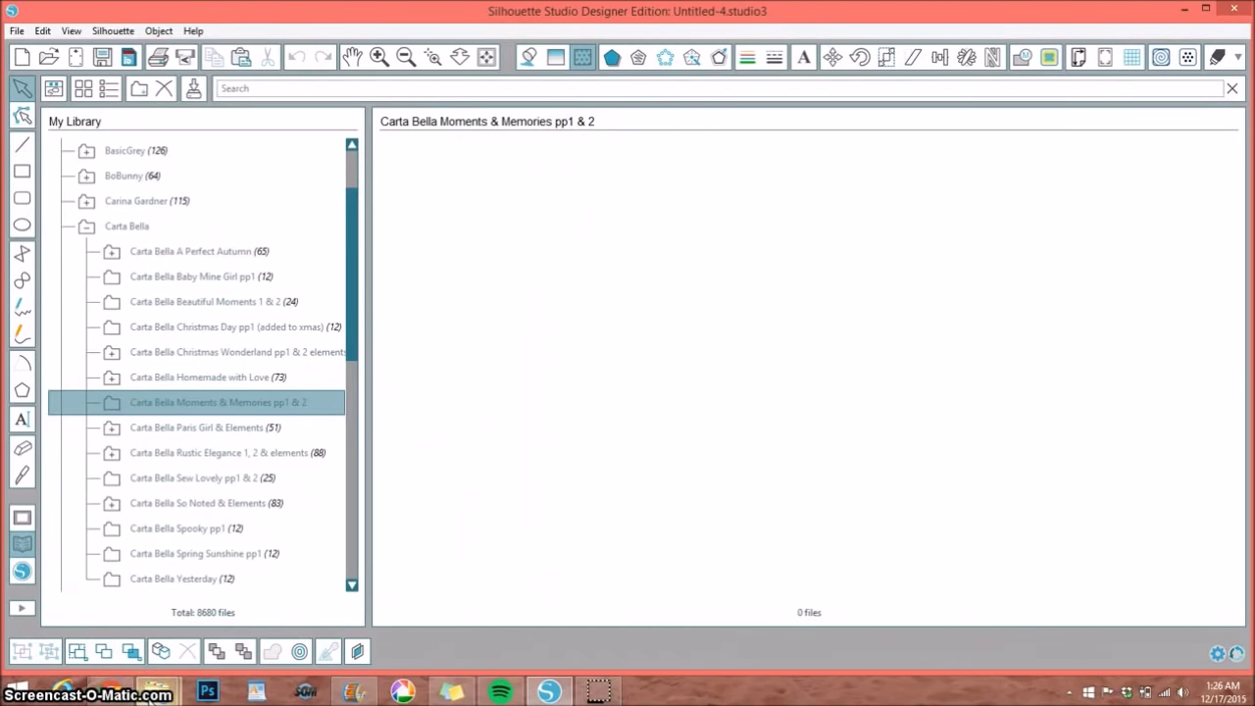
# - Select all twelve PAPER PACK 1 papers and drag them into Silhouette's Moments & Memories folder
pyautogui.moveTo(451, 691)
pyautogui.click(235, 602)
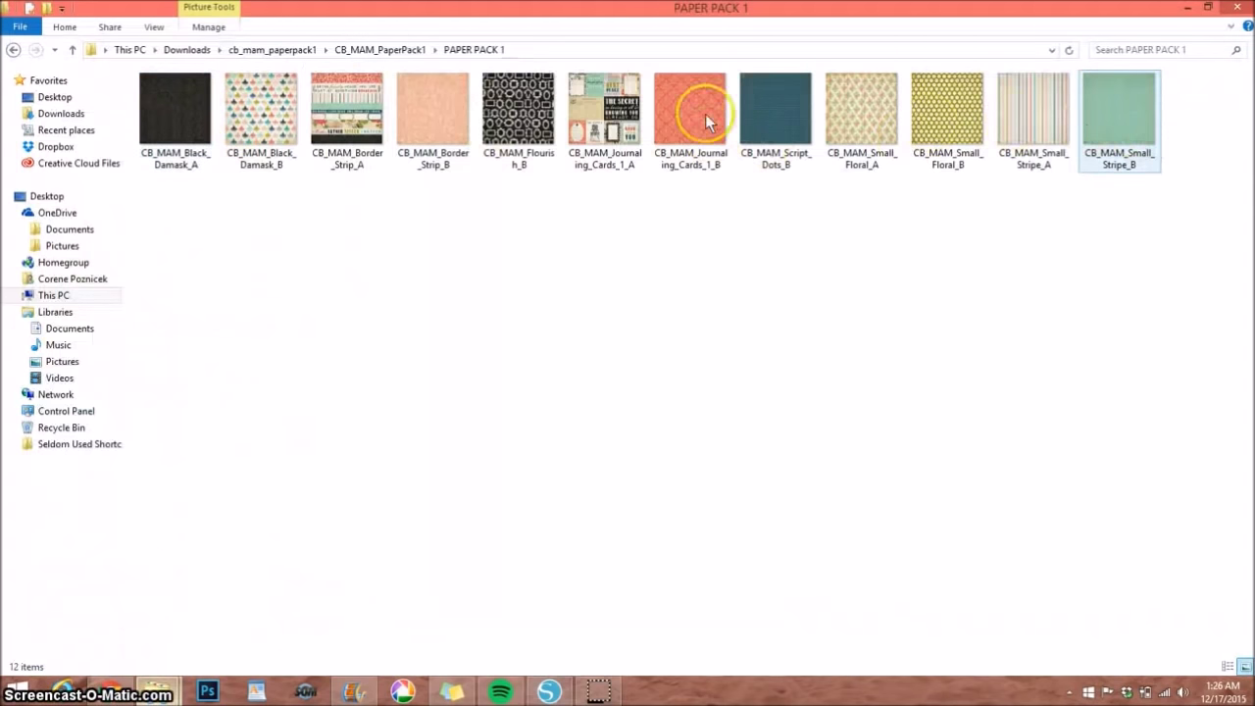
pyautogui.click(174, 95)
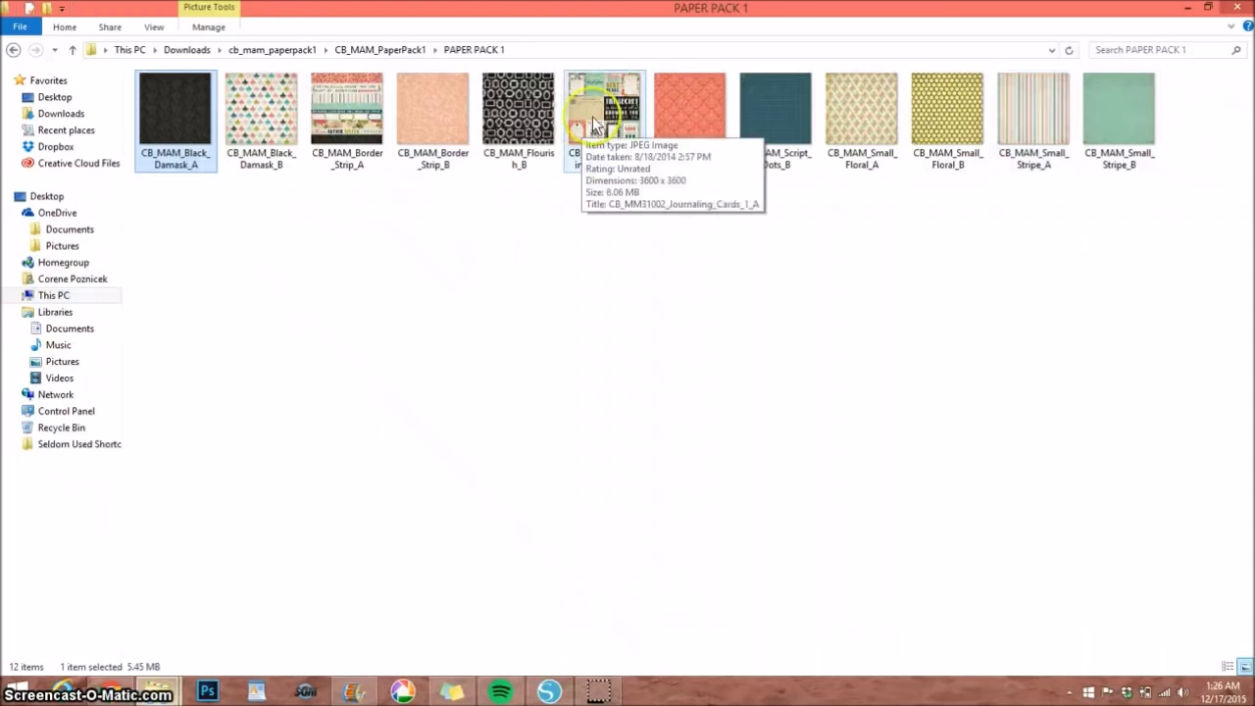
pyautogui.keyDown('shift'); pyautogui.click(1100, 95); pyautogui.keyUp('shift')
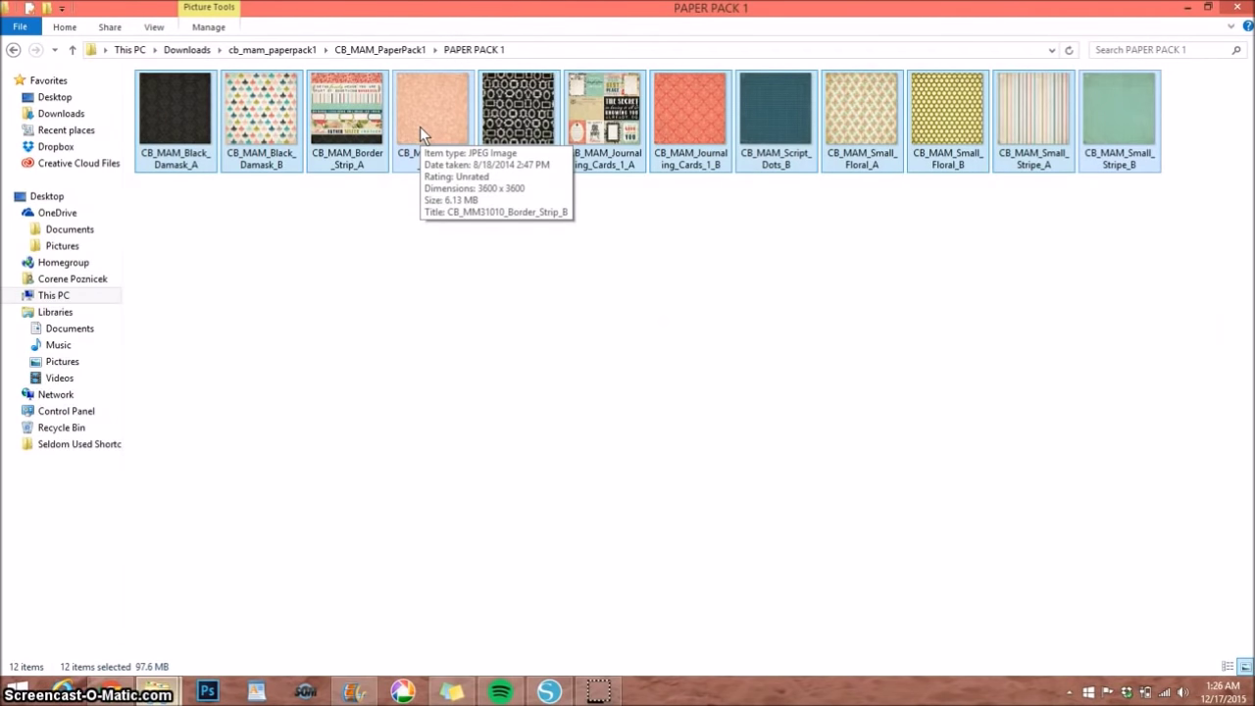
pyautogui.moveTo(419, 127); pyautogui.dragTo(460, 213)
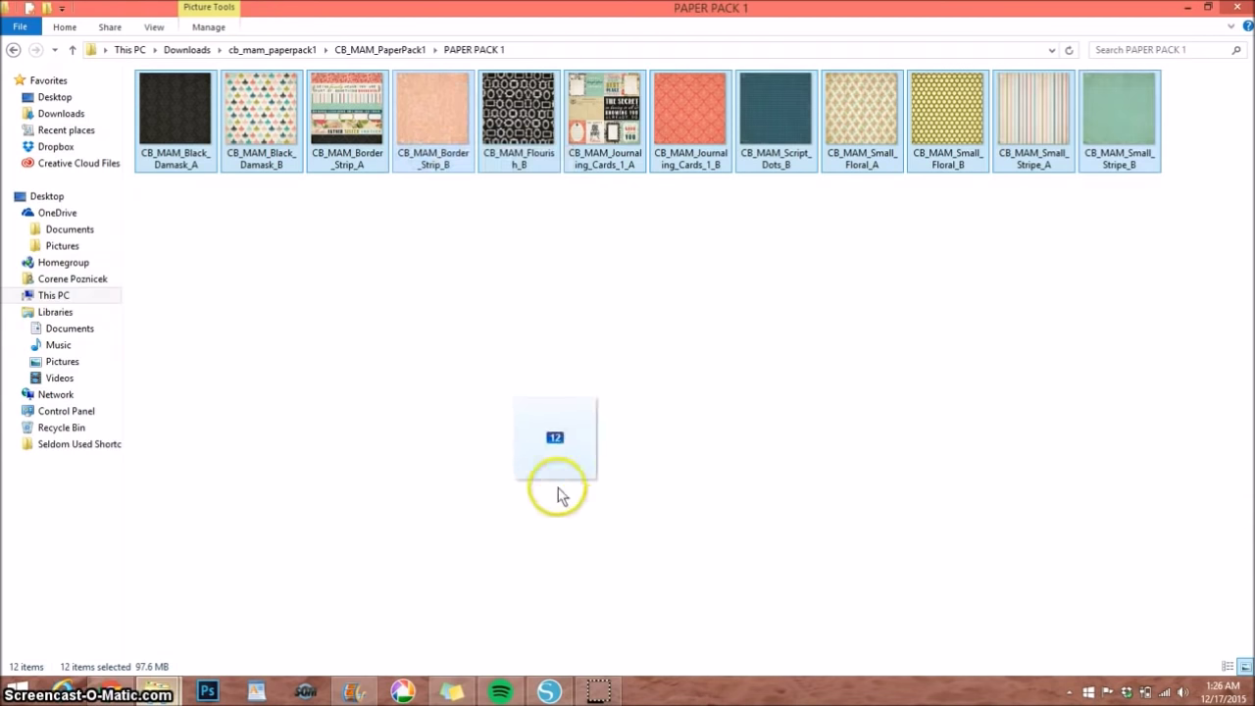
pyautogui.moveTo(460, 213)
pyautogui.mouseDown()
pyautogui.moveTo(552, 609)
pyautogui.moveTo(552, 684)
pyautogui.moveTo(537, 475)
pyautogui.moveTo(497, 302)
pyautogui.moveTo(507, 305)
pyautogui.mouseUp()
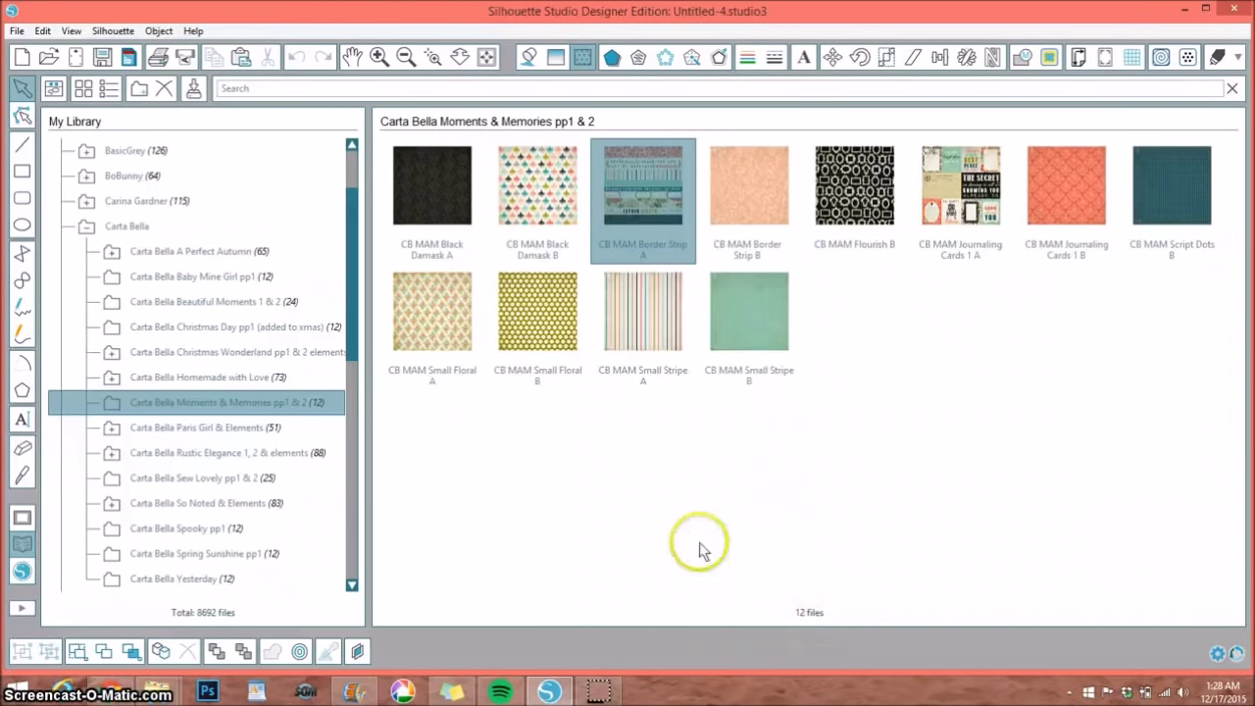
pyautogui.moveTo(156, 692)
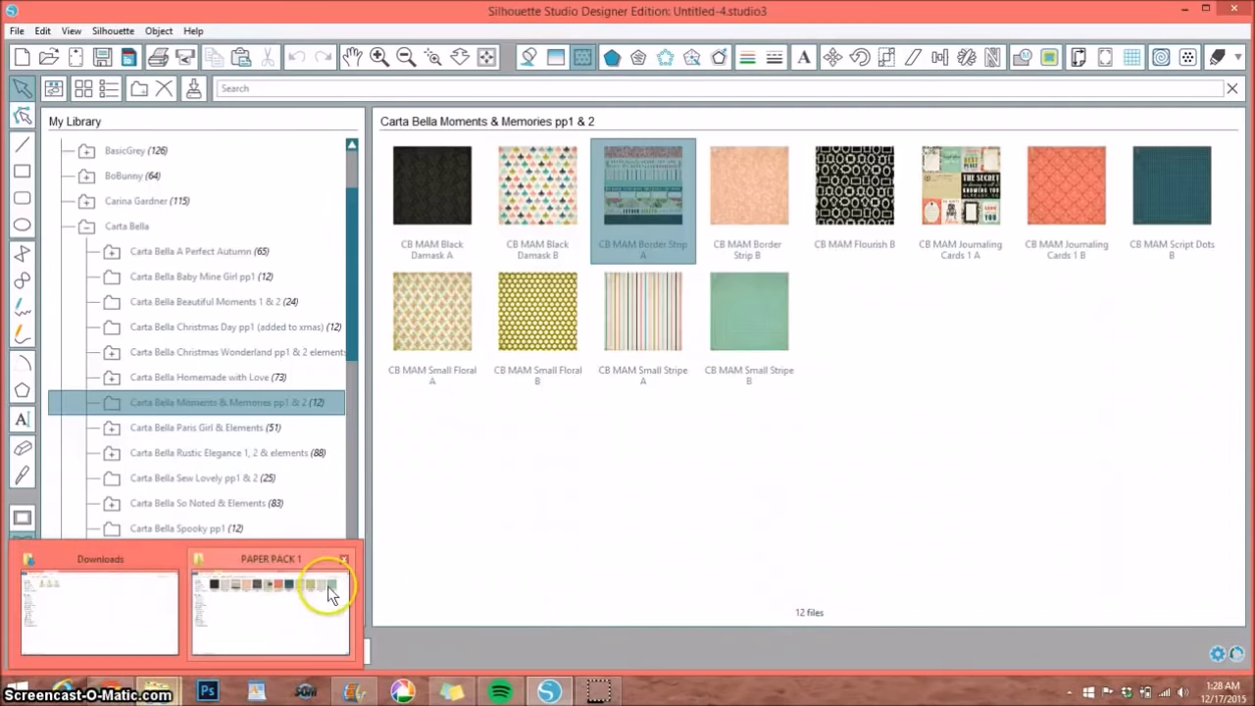
pyautogui.moveTo(271, 602)
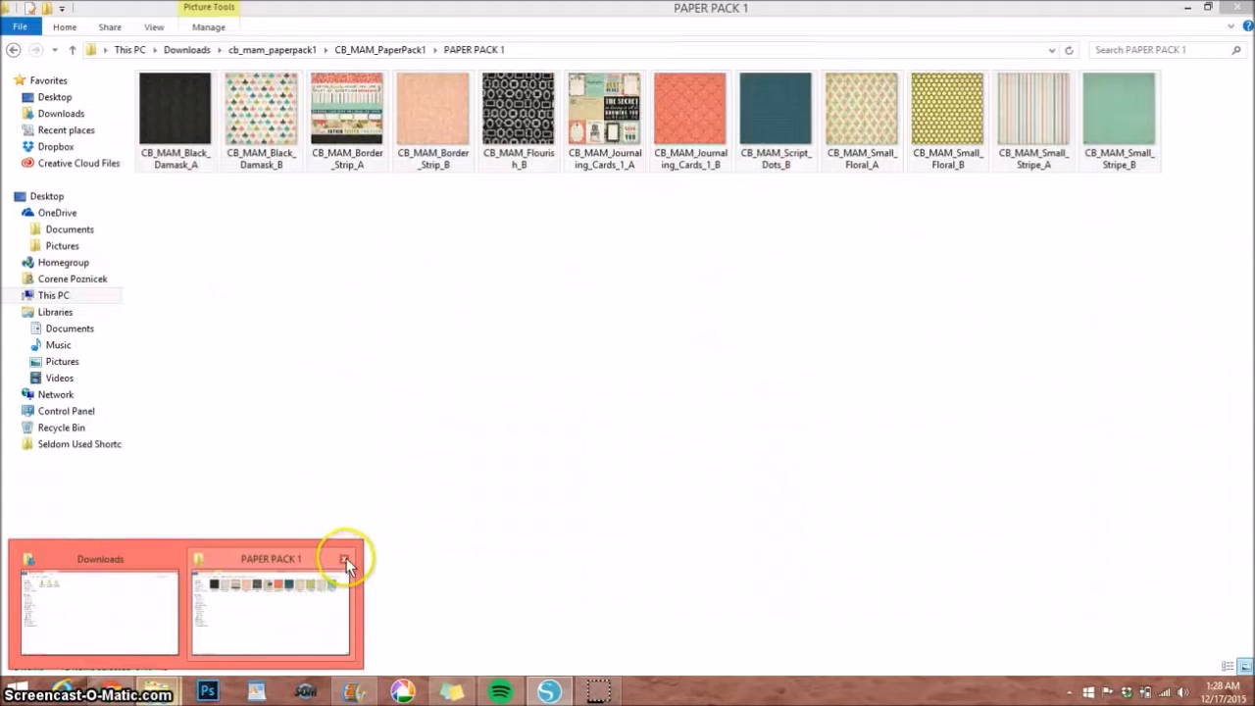
# - Extract the second paper pack zip in Downloads and open its PAPER PACK 2 folder
pyautogui.click(346, 558)
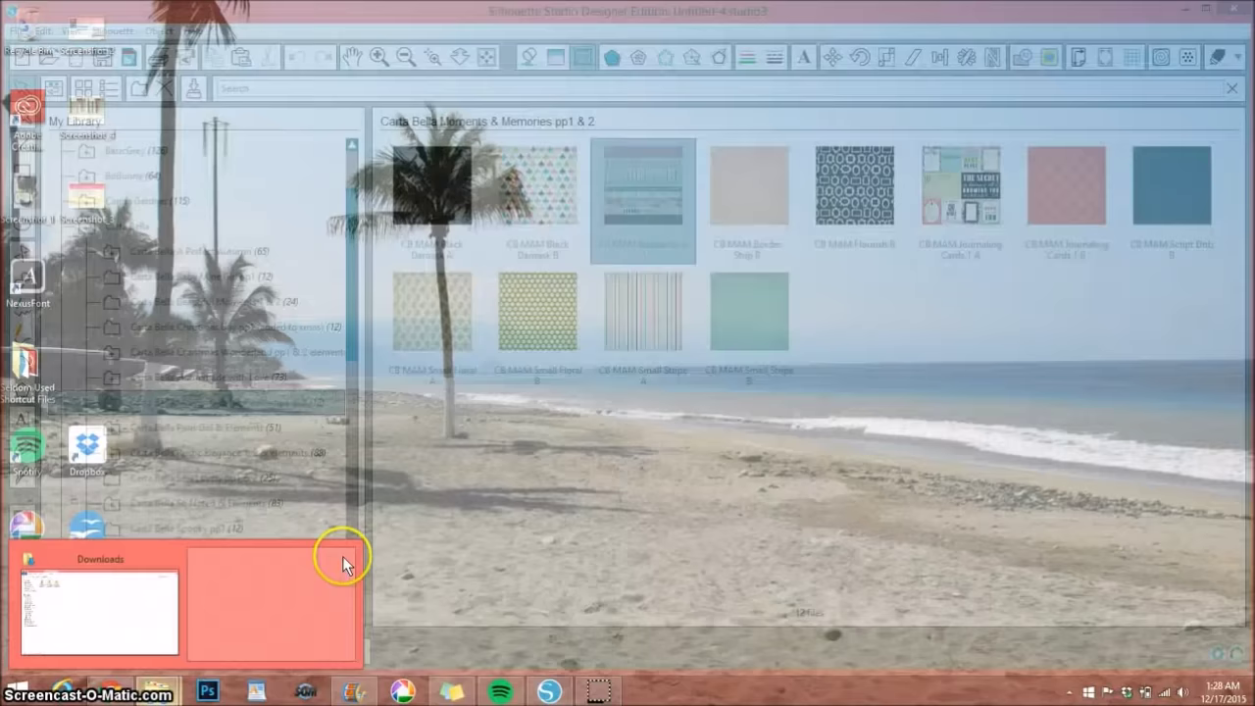
pyautogui.click(144, 594)
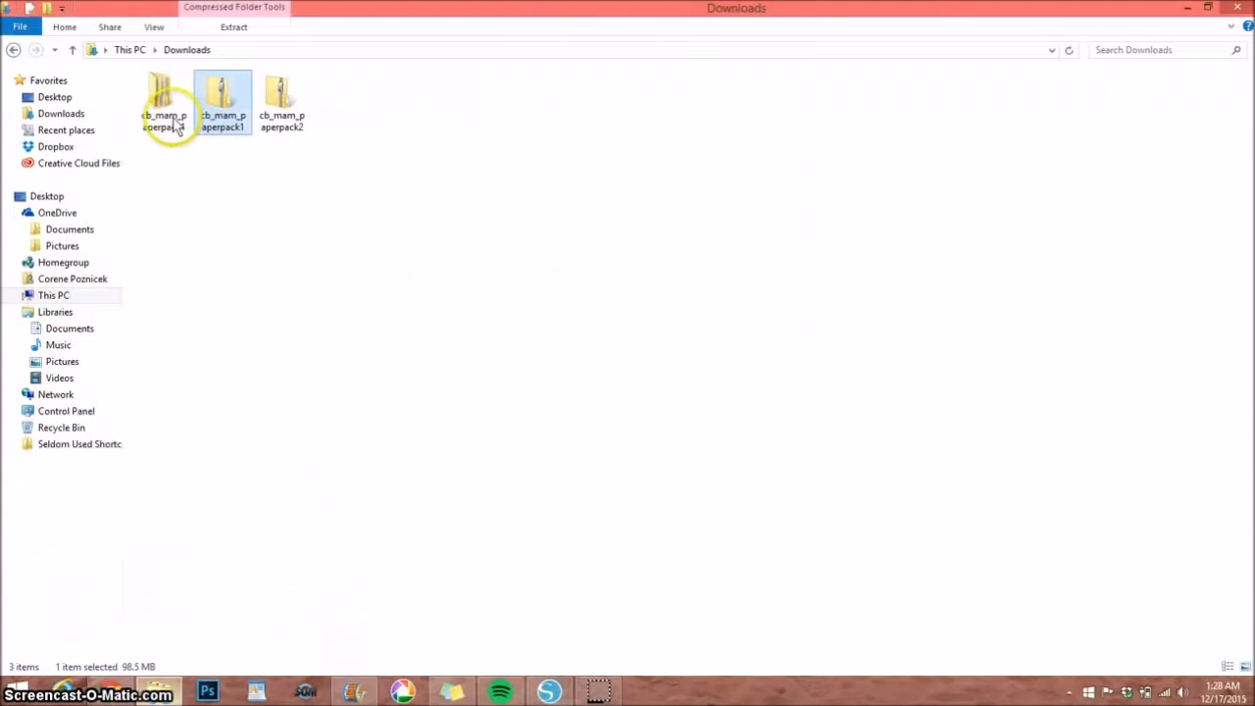
pyautogui.click(281, 101)
pyautogui.rightClick(281, 98)
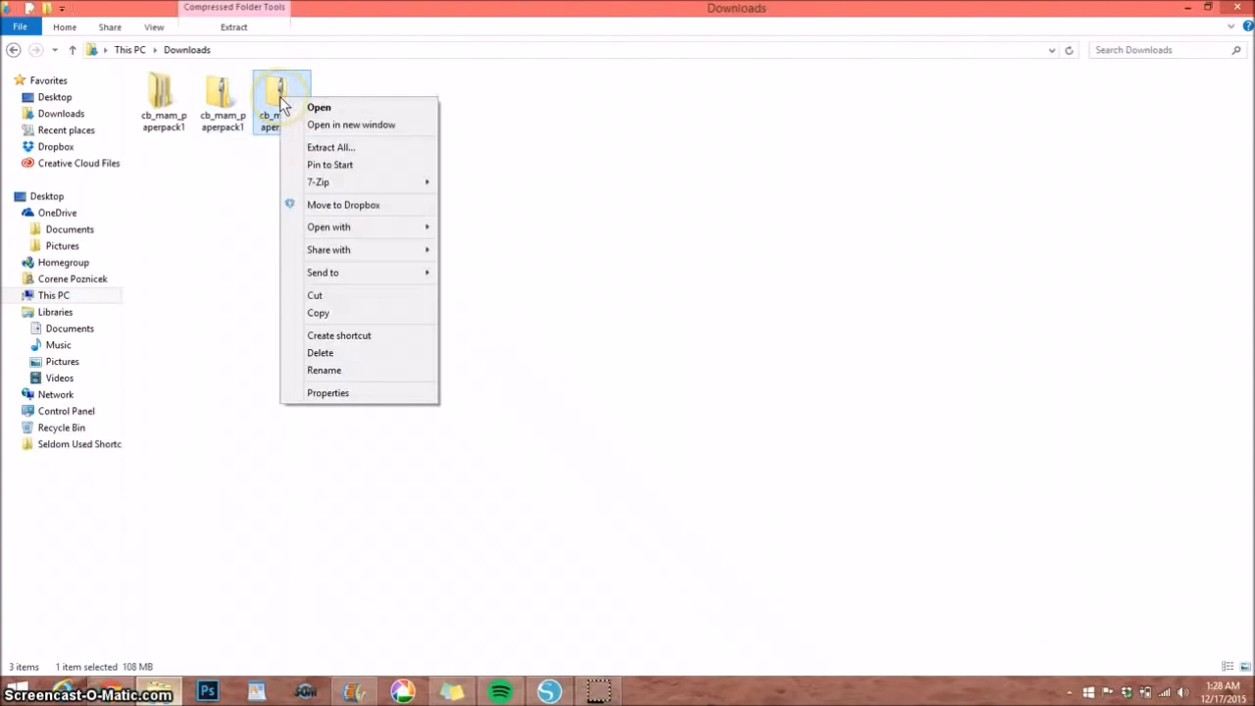
pyautogui.click(332, 148)
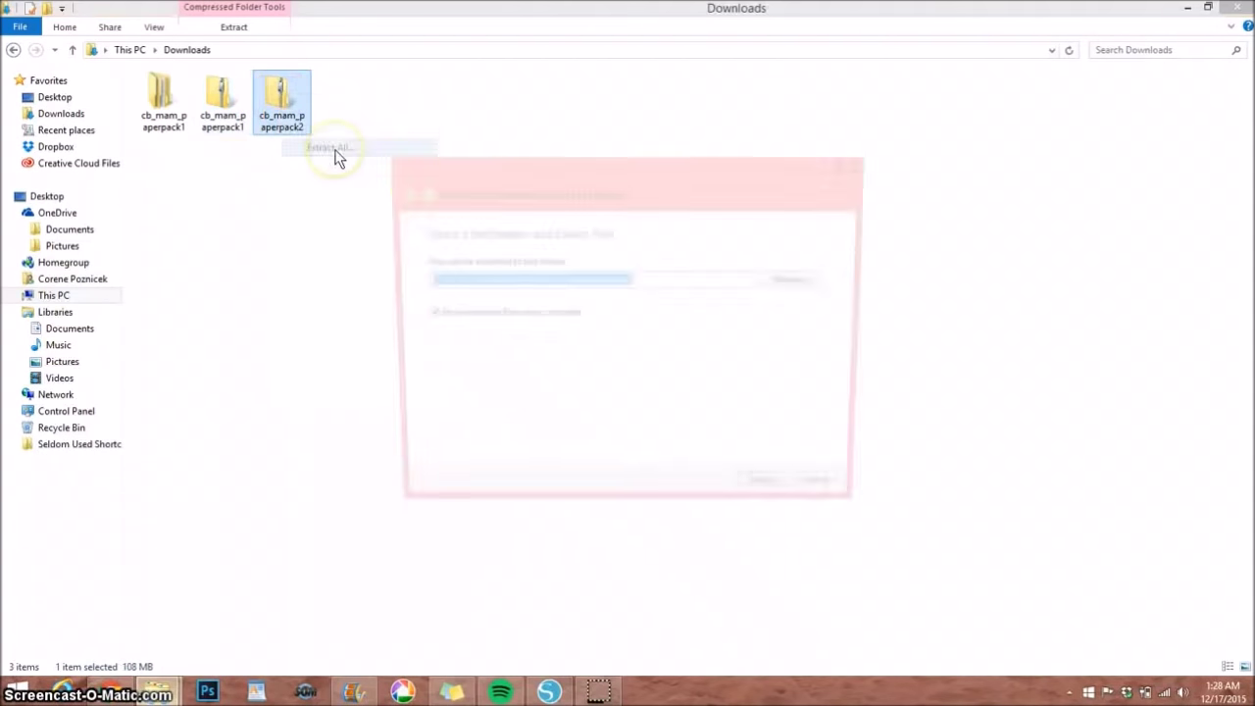
pyautogui.click(775, 500)
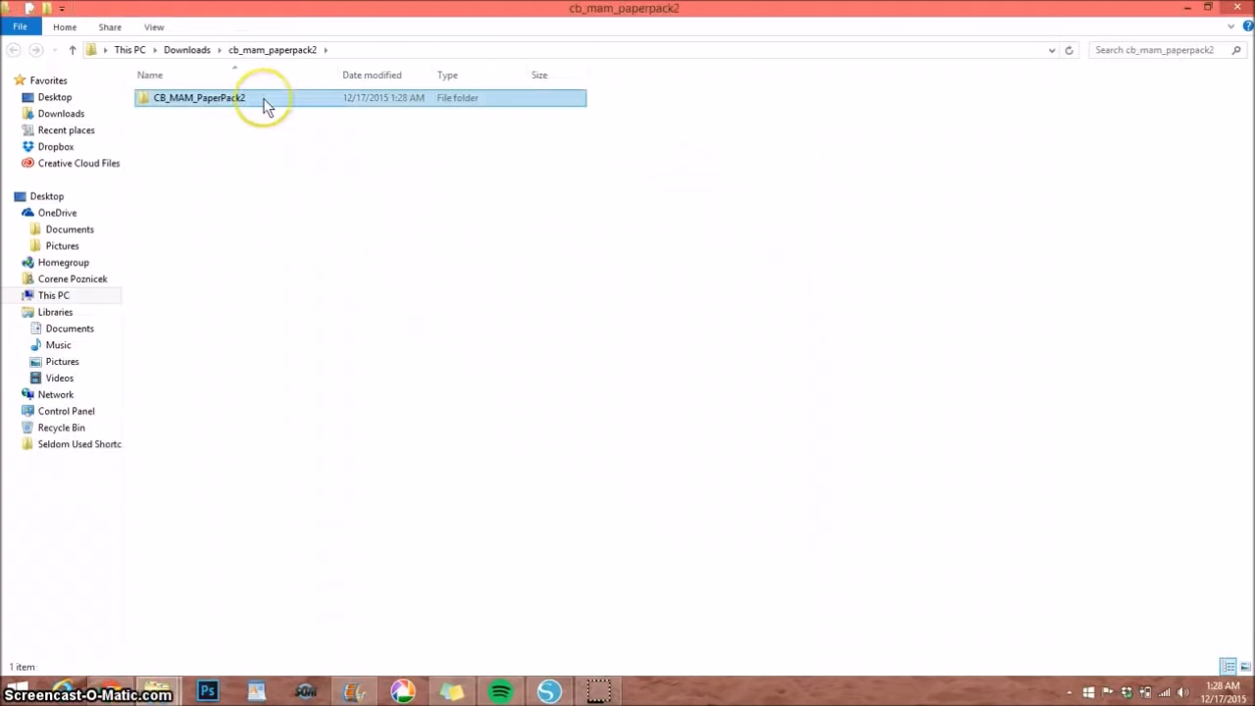
pyautogui.doubleClick(265, 106)
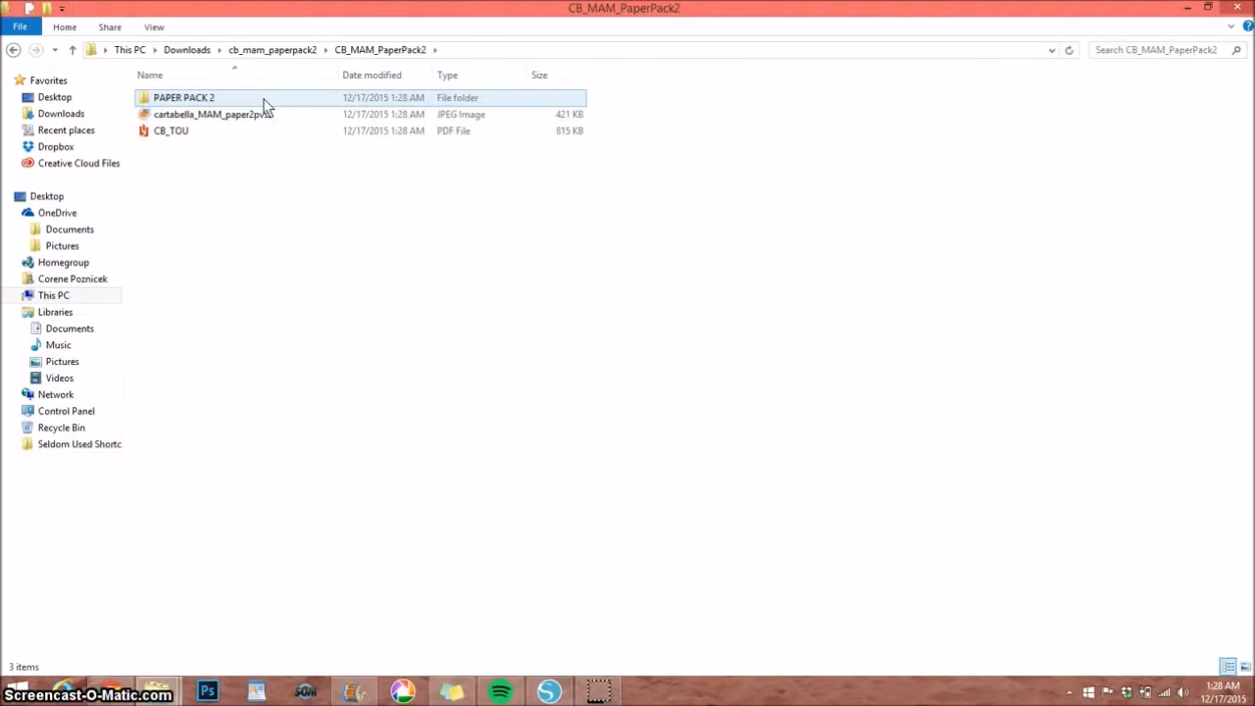
pyautogui.doubleClick(201, 98)
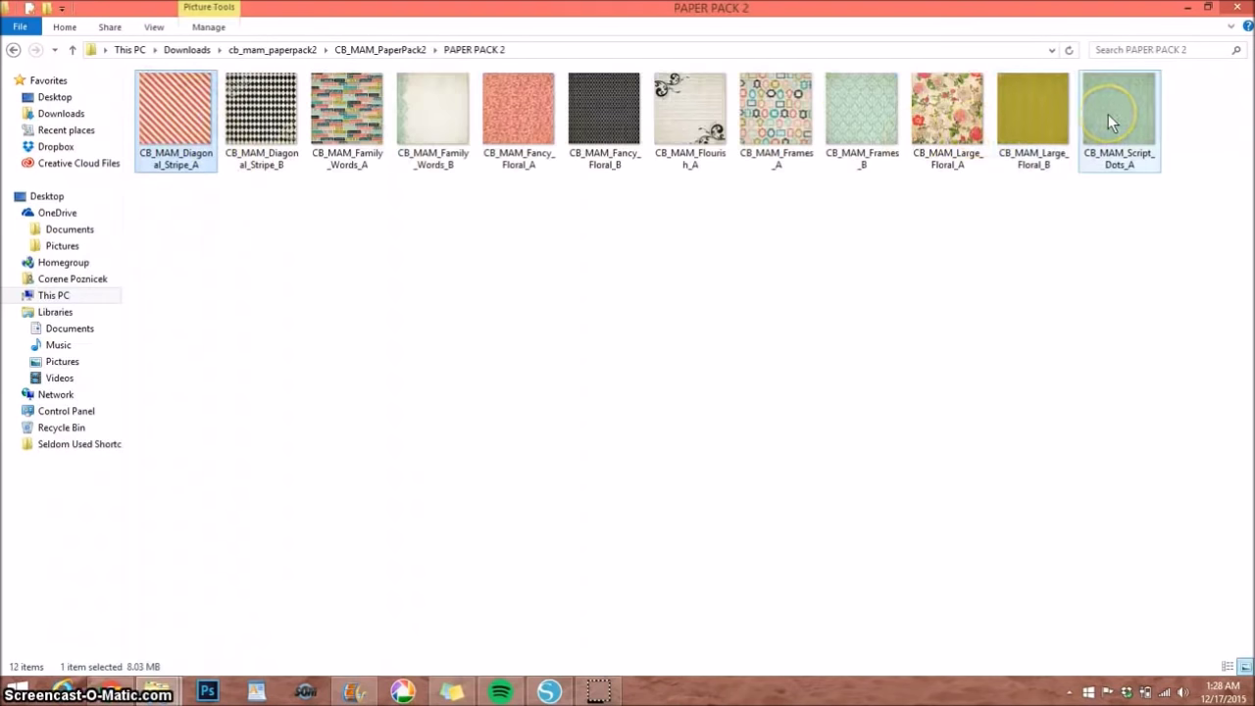
pyautogui.moveTo(1118, 113)
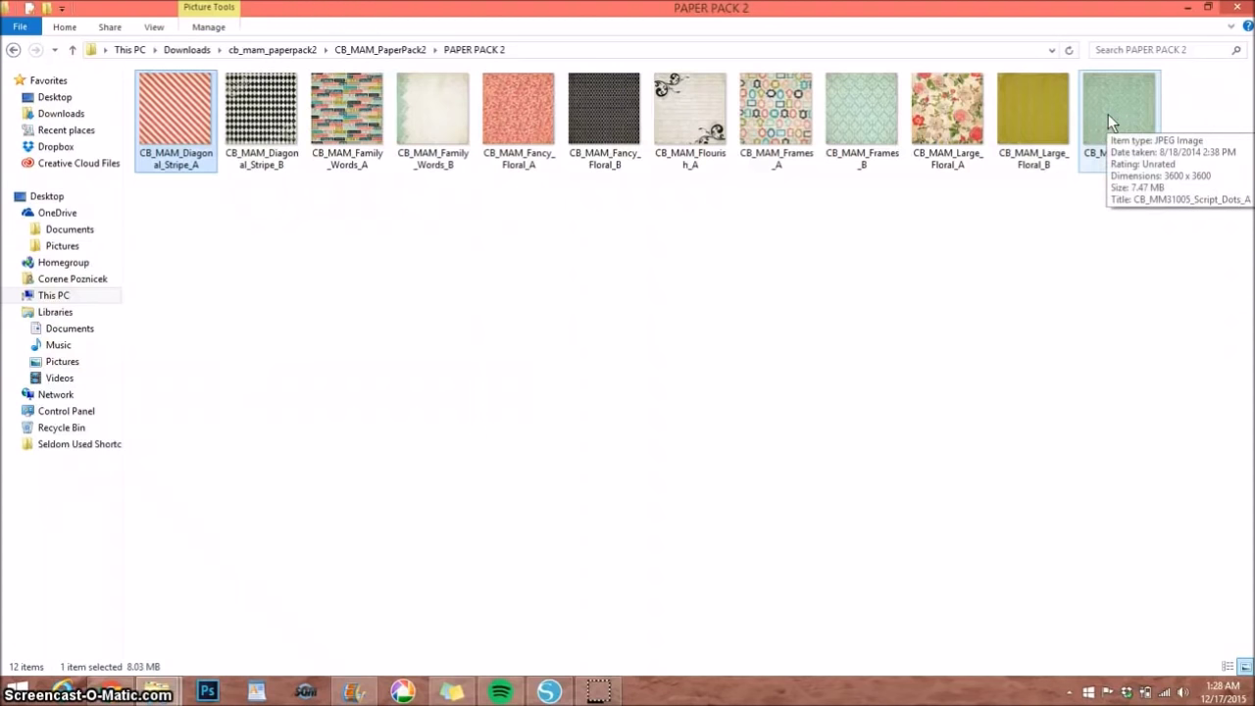
# - Drag all twelve PAPER PACK 2 papers into the Moments & Memories library folder, totaling 24 files
pyautogui.keyDown('shift'); pyautogui.click(1108, 114); pyautogui.keyUp('shift')
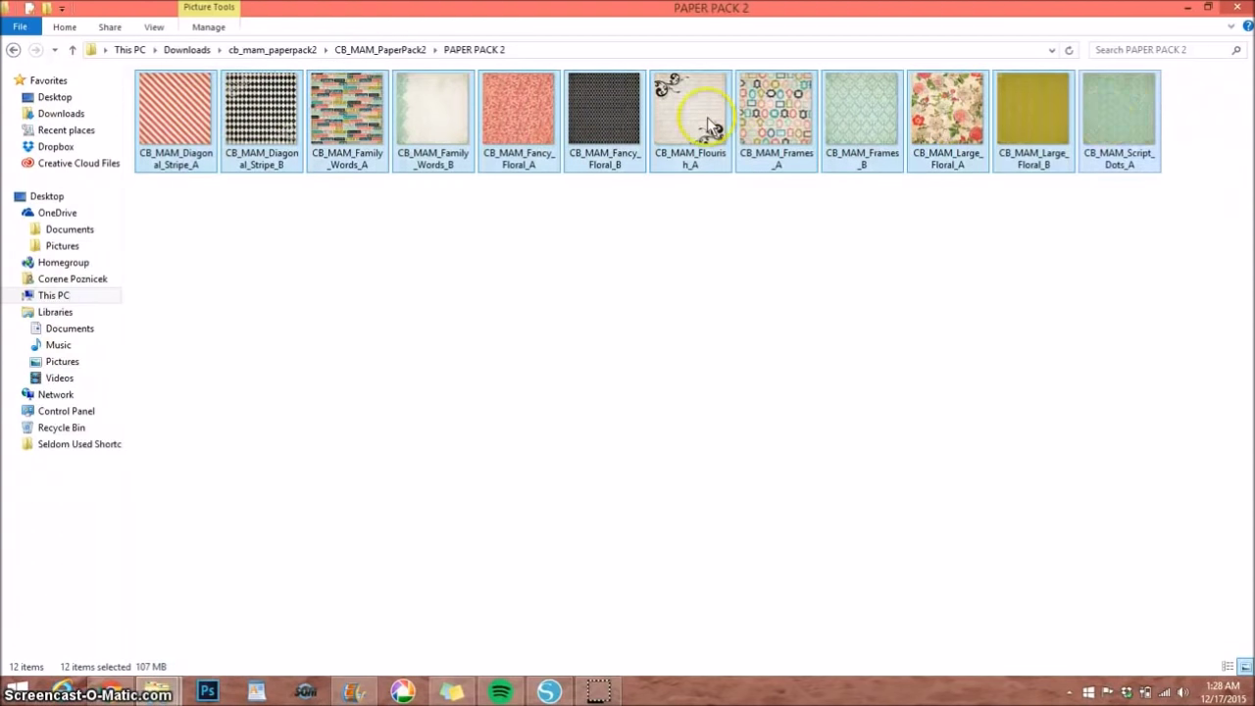
pyautogui.moveTo(785, 128); pyautogui.dragTo(555, 642)
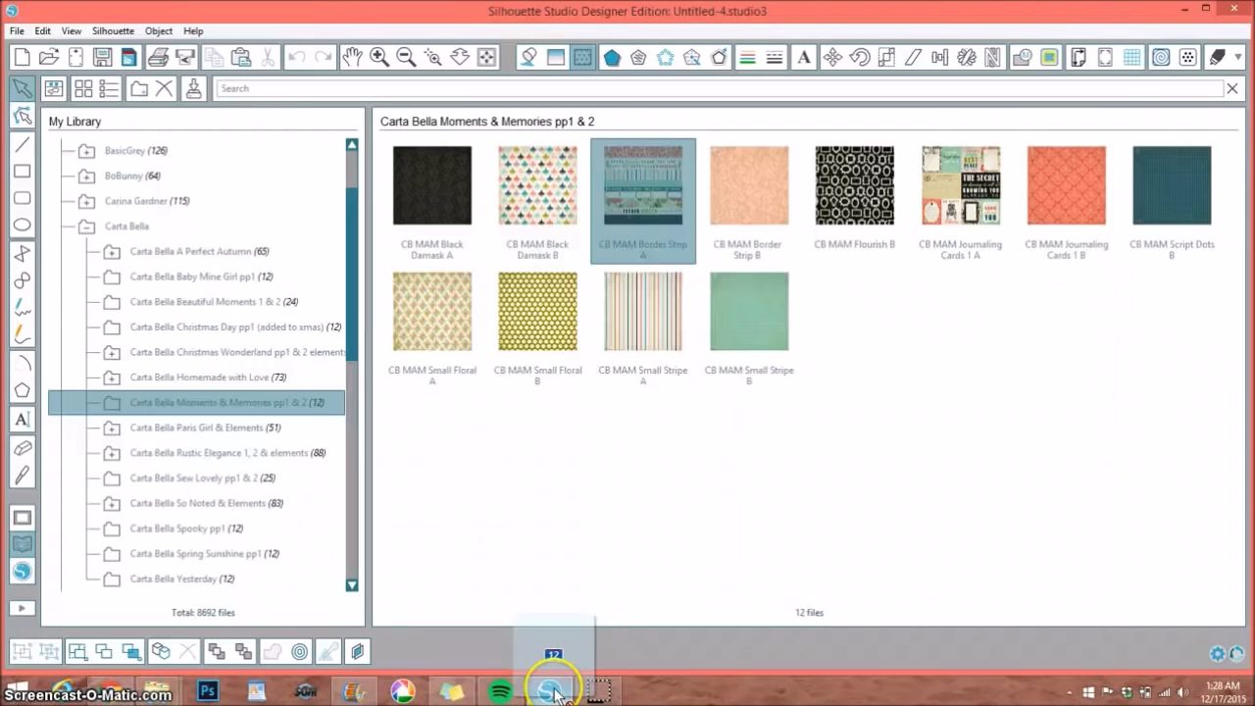
pyautogui.moveTo(556, 642)
pyautogui.mouseDown()
pyautogui.moveTo(577, 649)
pyautogui.moveTo(844, 377)
pyautogui.mouseUp()
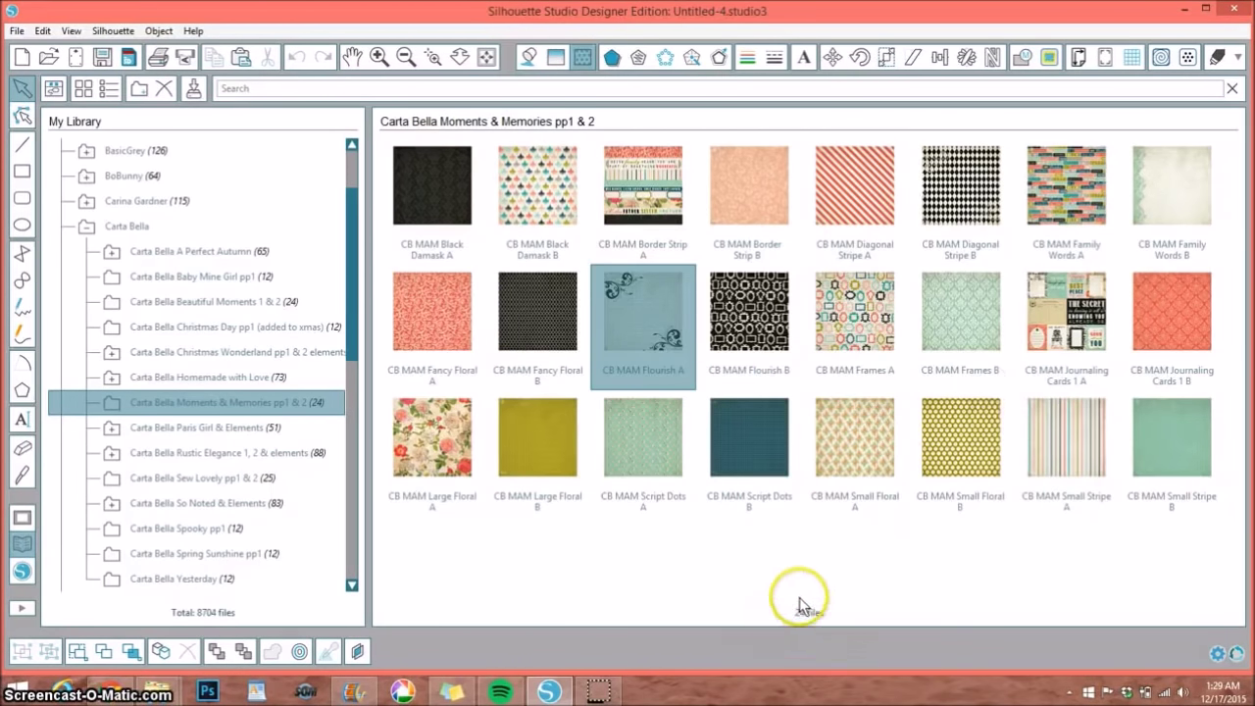
# - Return to the design page and scroll the Fill Pattern panel to the Moments & Memories papers
pyautogui.click(106, 226)
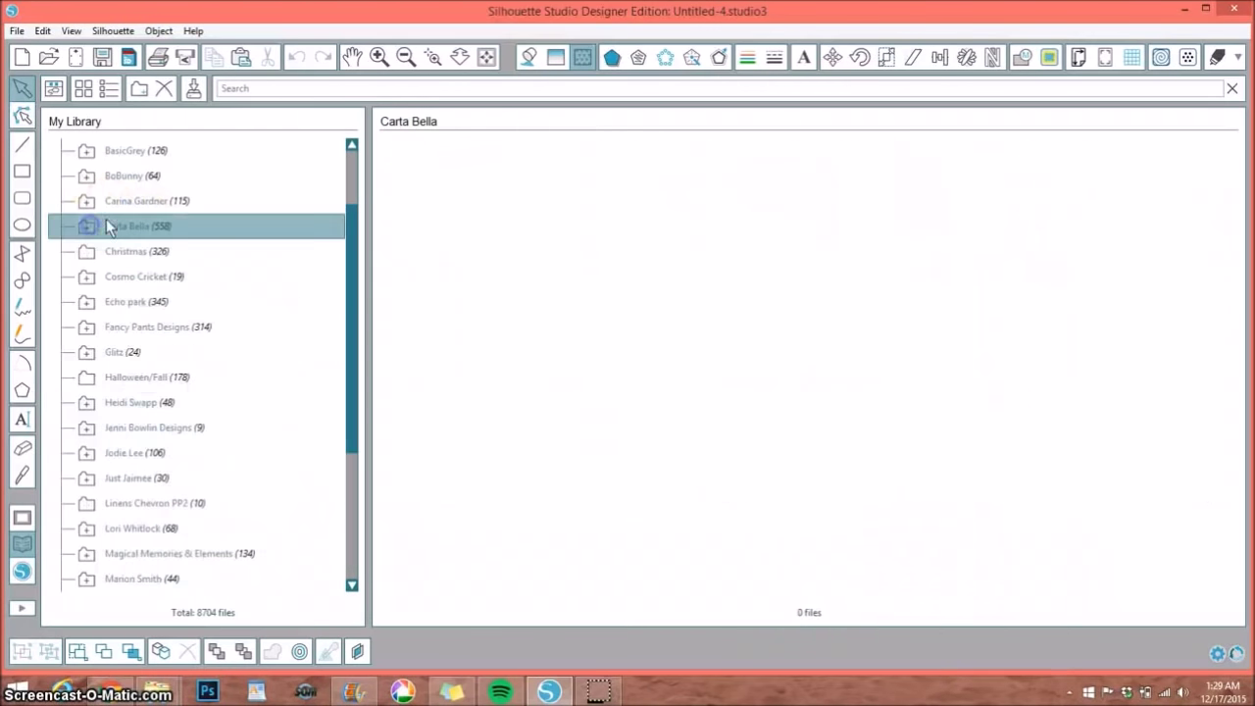
pyautogui.click(23, 517)
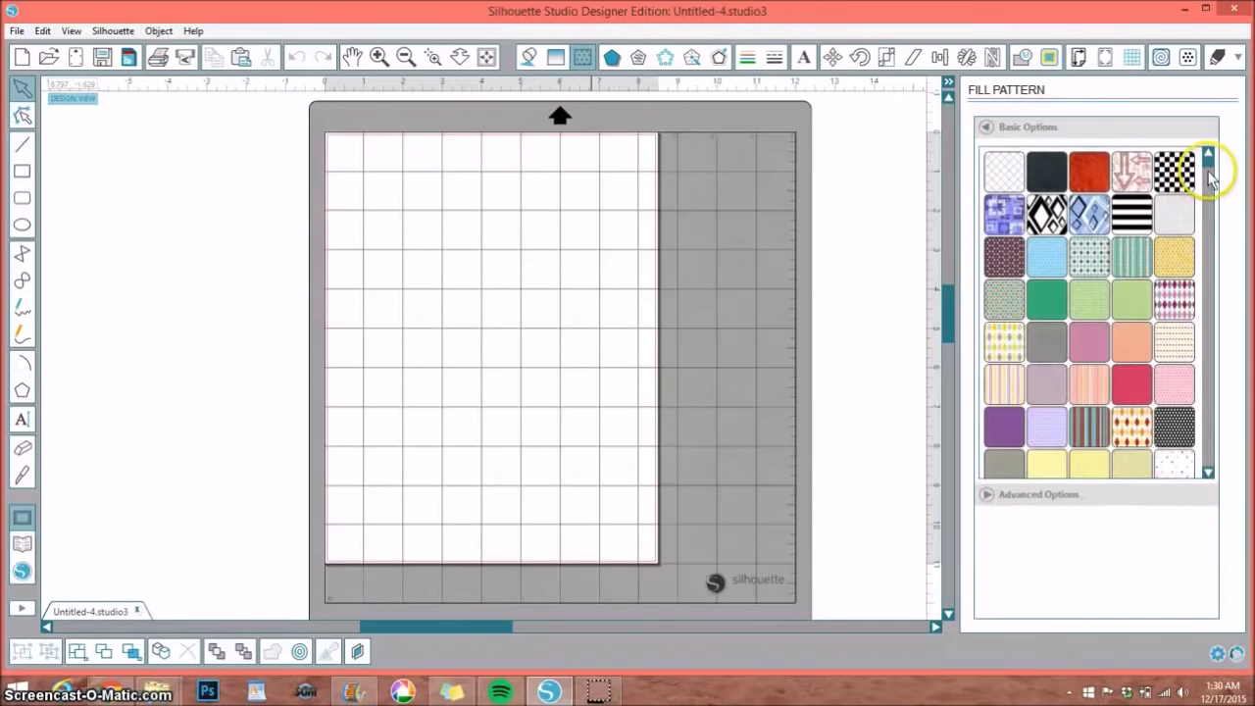
pyautogui.moveTo(1210, 168); pyautogui.dragTo(1212, 217)
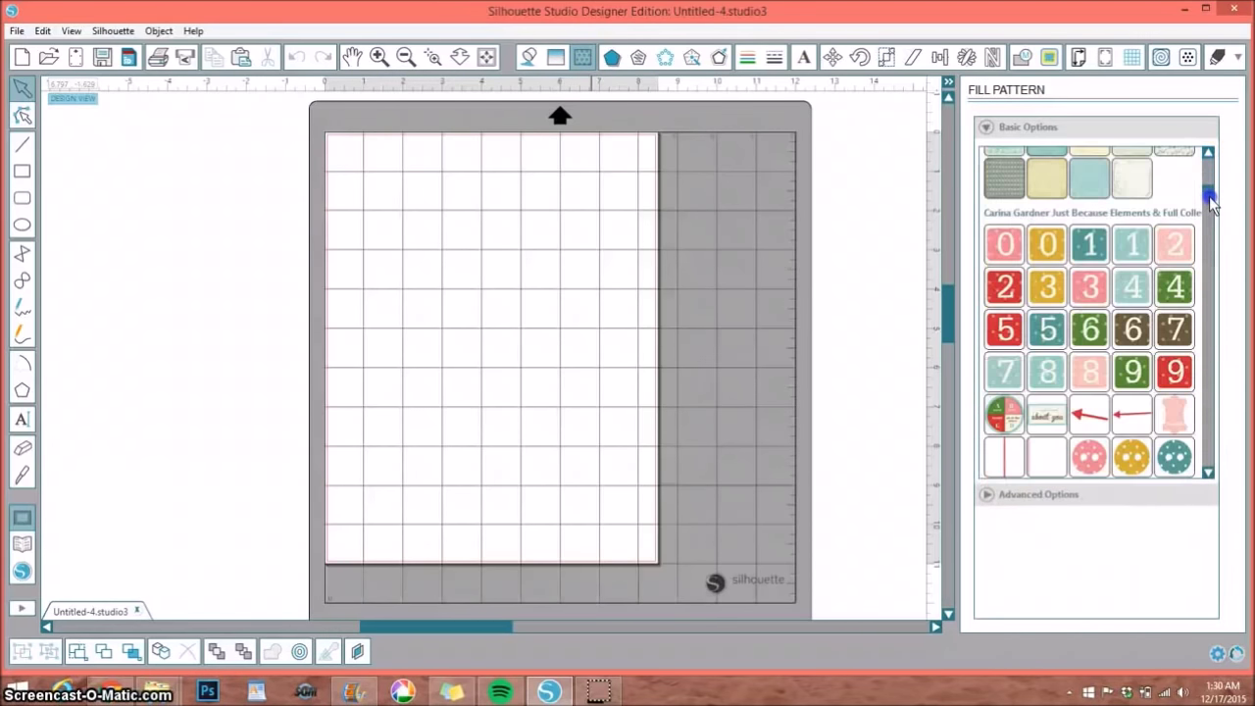
pyautogui.moveTo(1210, 213); pyautogui.dragTo(1209, 220)
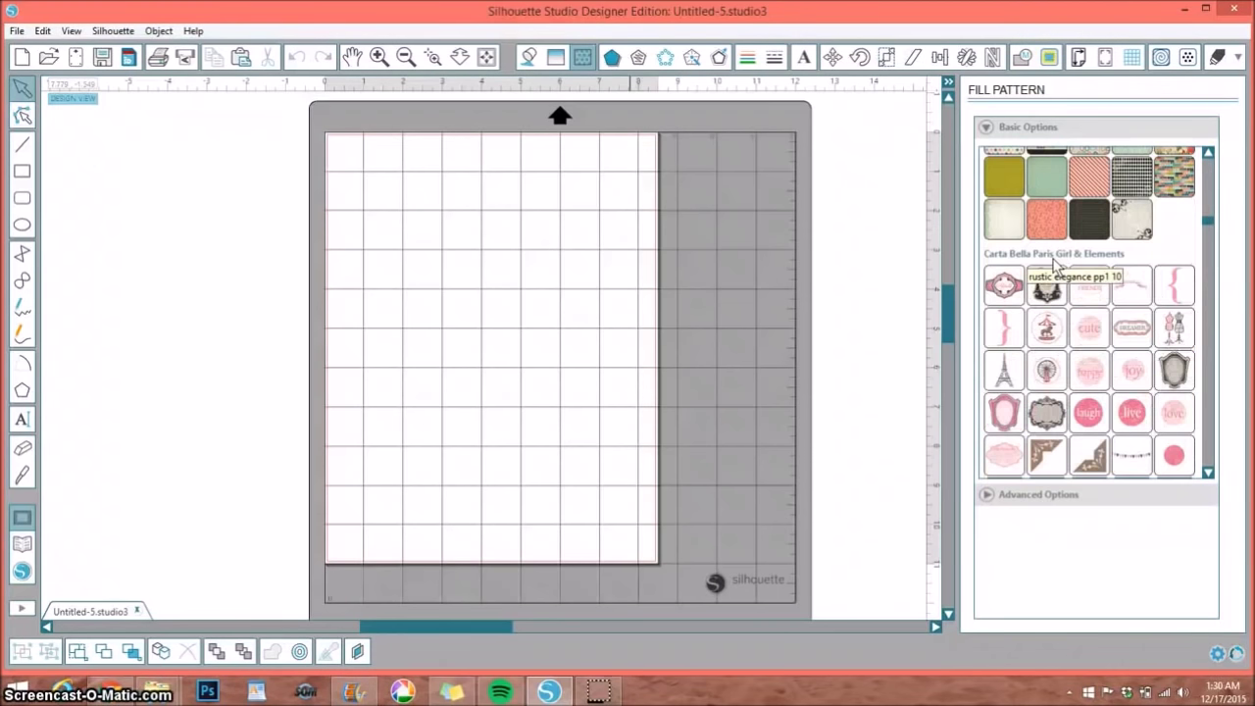
pyautogui.scroll(5, 1058, 275)
pyautogui.scroll(-1, 1065, 282)
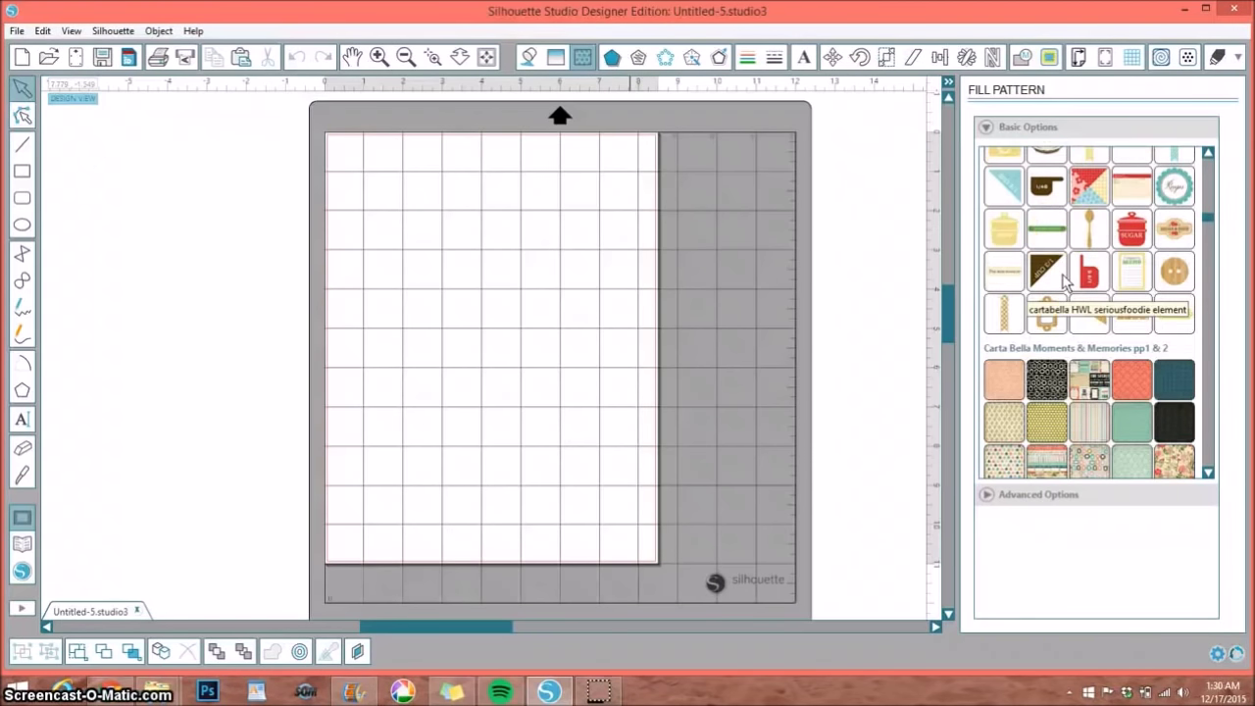
pyautogui.scroll(-1, 1065, 283)
pyautogui.scroll(-1, 1078, 286)
pyautogui.click(1095, 289)
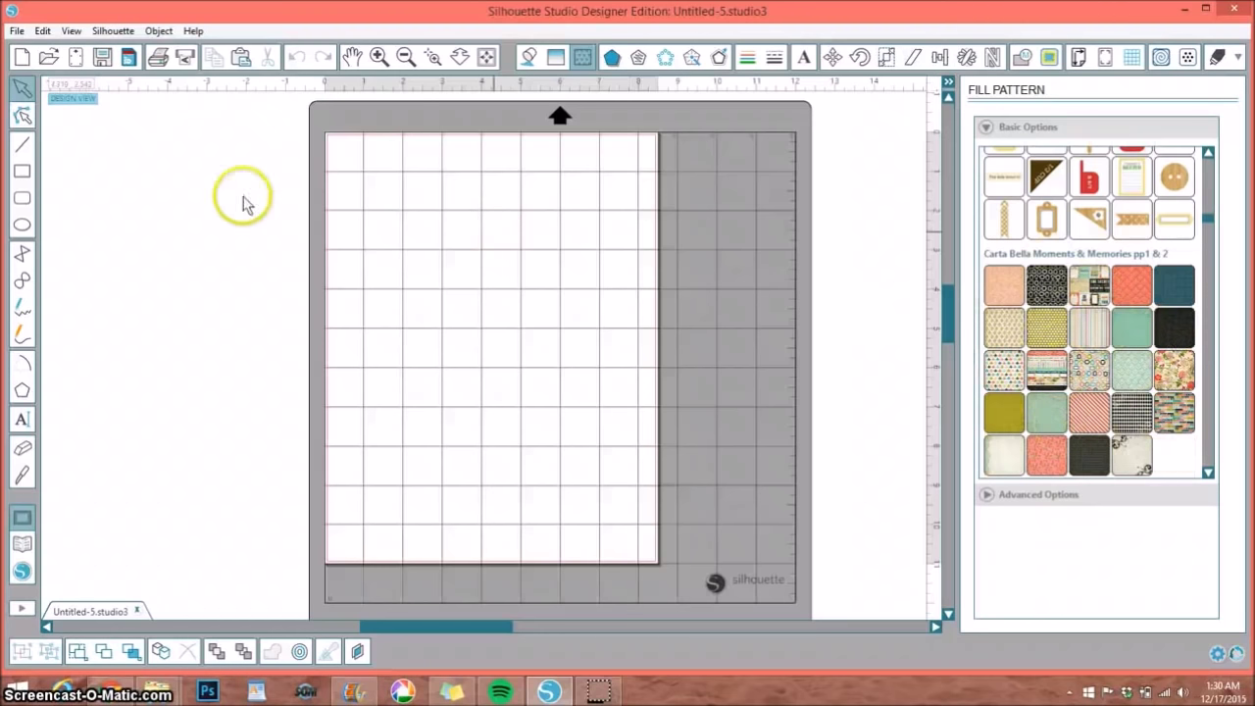
# - Draw an oval near the top of the mat and fill it with the yellow polka-dot paper
pyautogui.click(23, 225)
pyautogui.moveTo(357, 175); pyautogui.dragTo(526, 331)
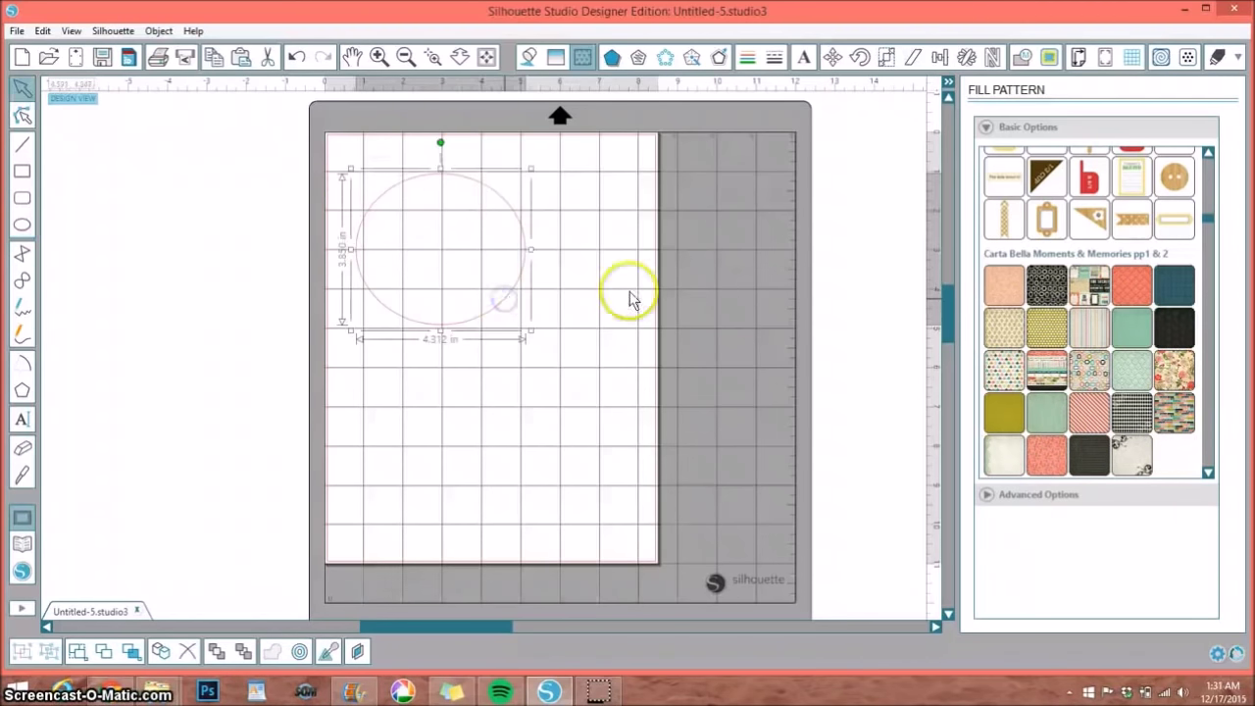
pyautogui.click(1042, 327)
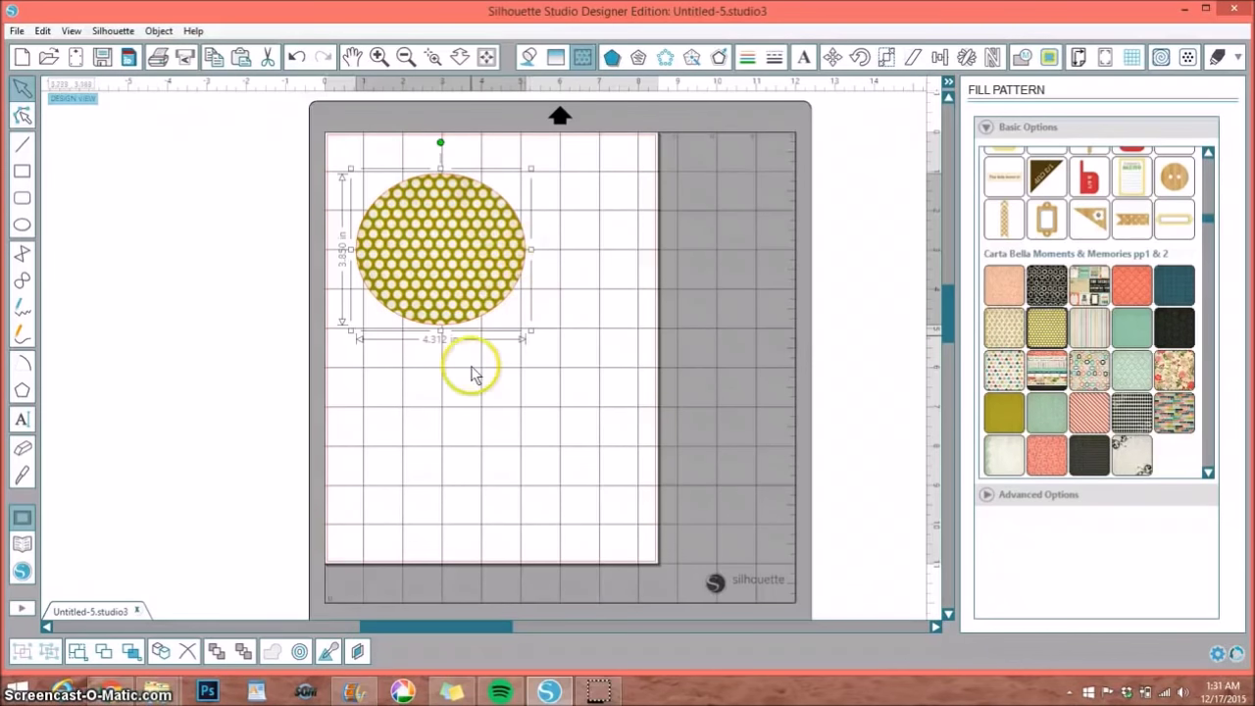
pyautogui.moveTo(156, 690)
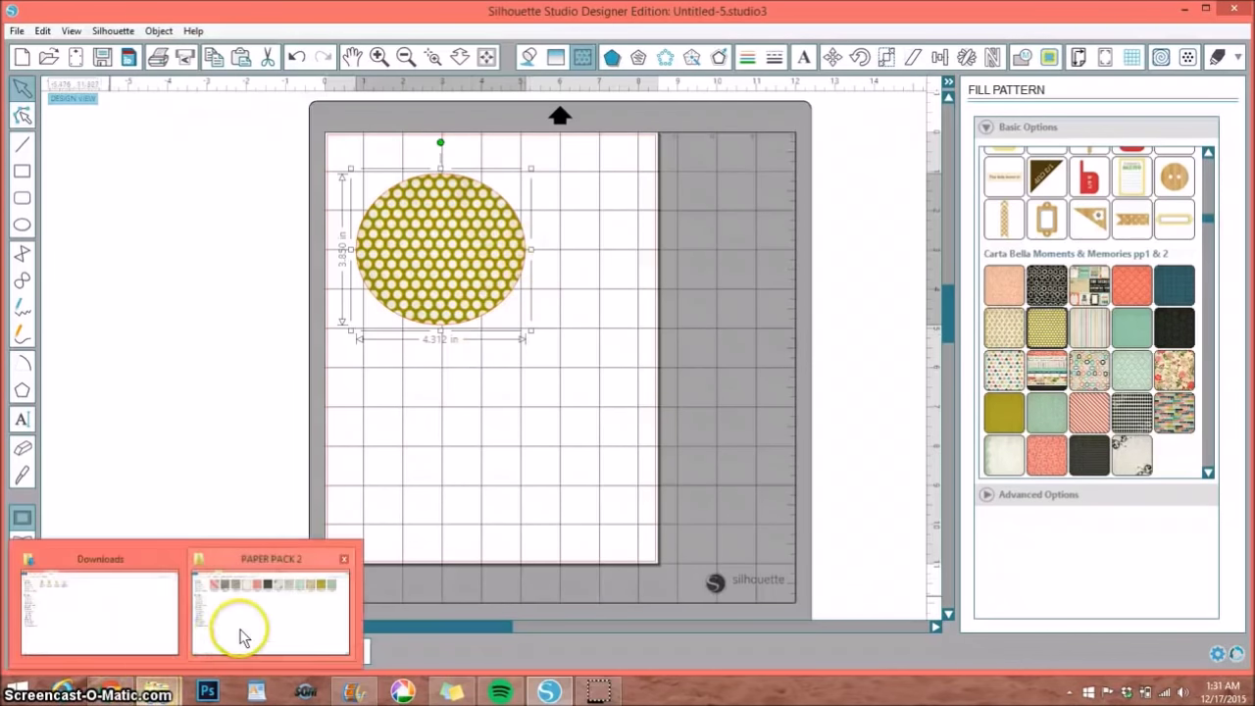
pyautogui.click(248, 629)
# - Delete the two extracted cb_mam_paperpack1 and cb_mam_paperpack2 folders from Downloads
pyautogui.hotkey('ctrl', 'a')
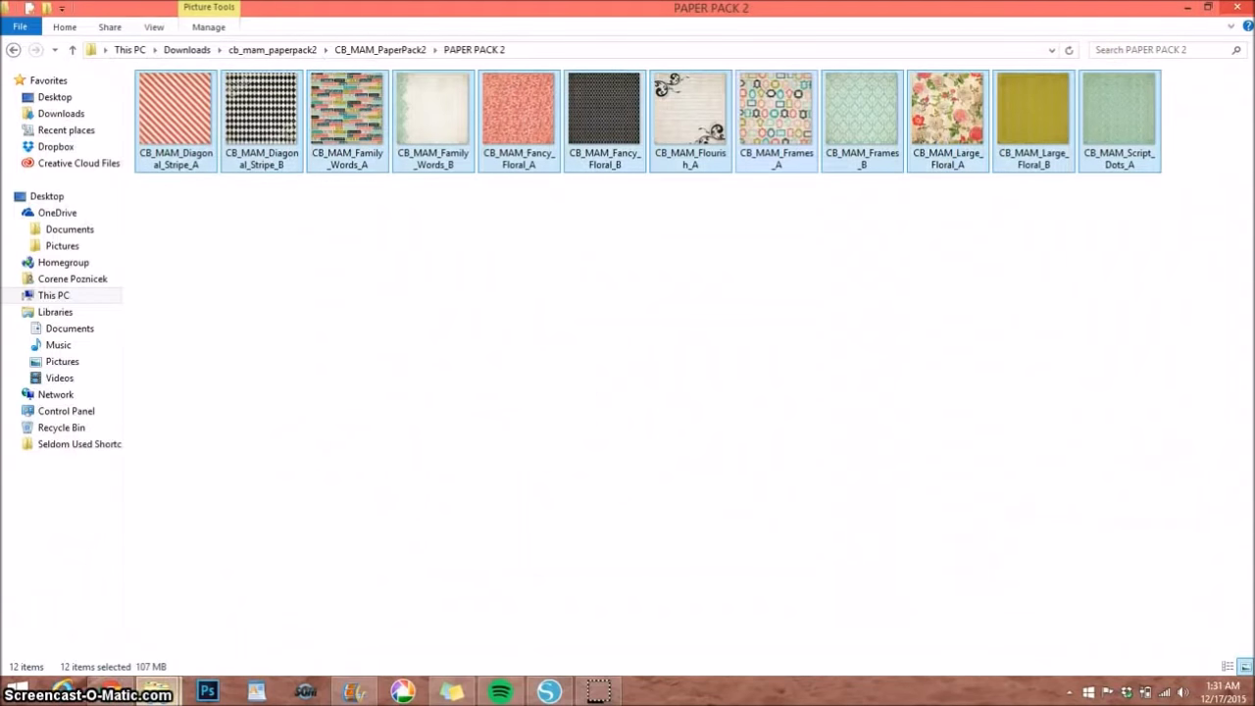
pyautogui.click(1187, 8)
pyautogui.click(160, 689)
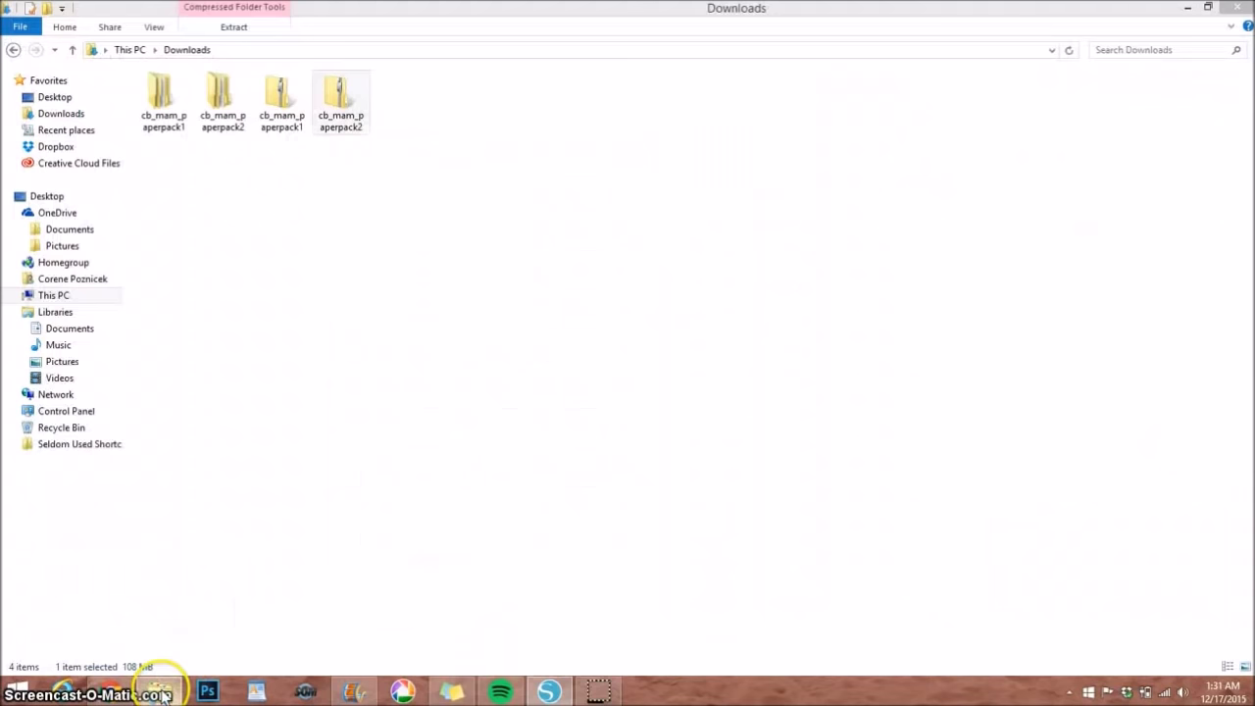
pyautogui.click(221, 93)
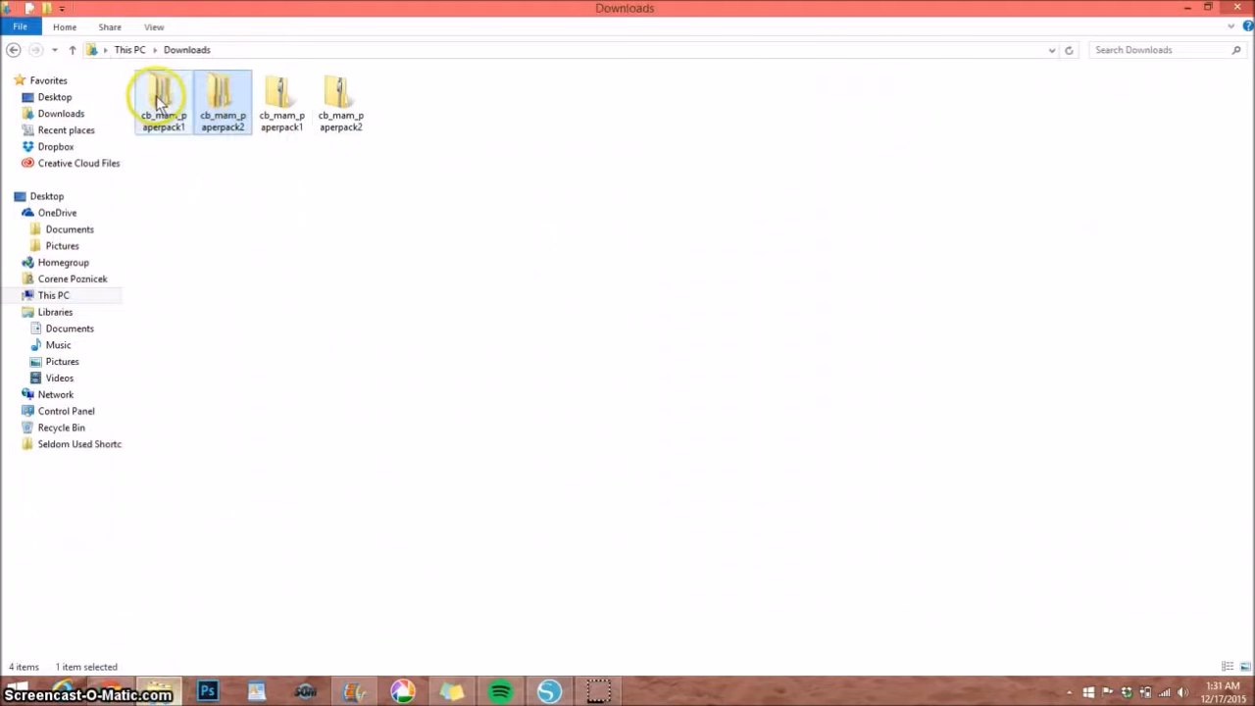
pyautogui.moveTo(161, 98)
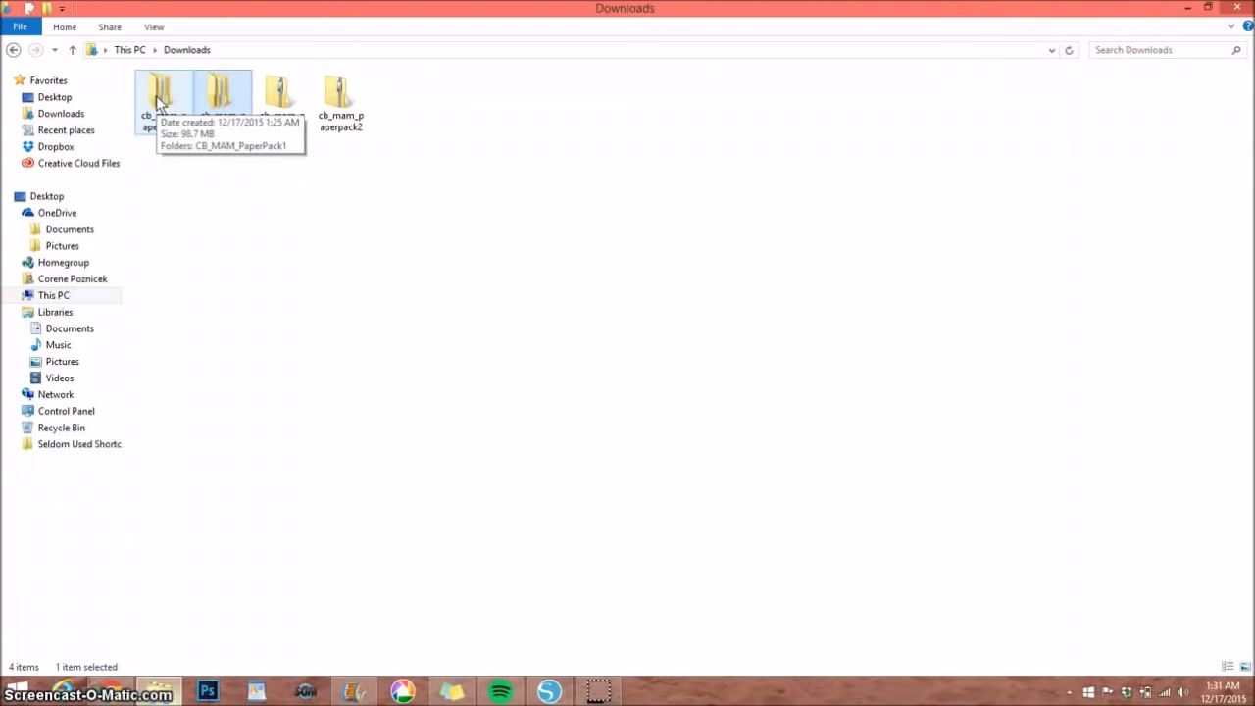
pyautogui.keyDown('ctrl'); pyautogui.click(159, 102); pyautogui.keyUp('ctrl')
pyautogui.rightClick(159, 98)
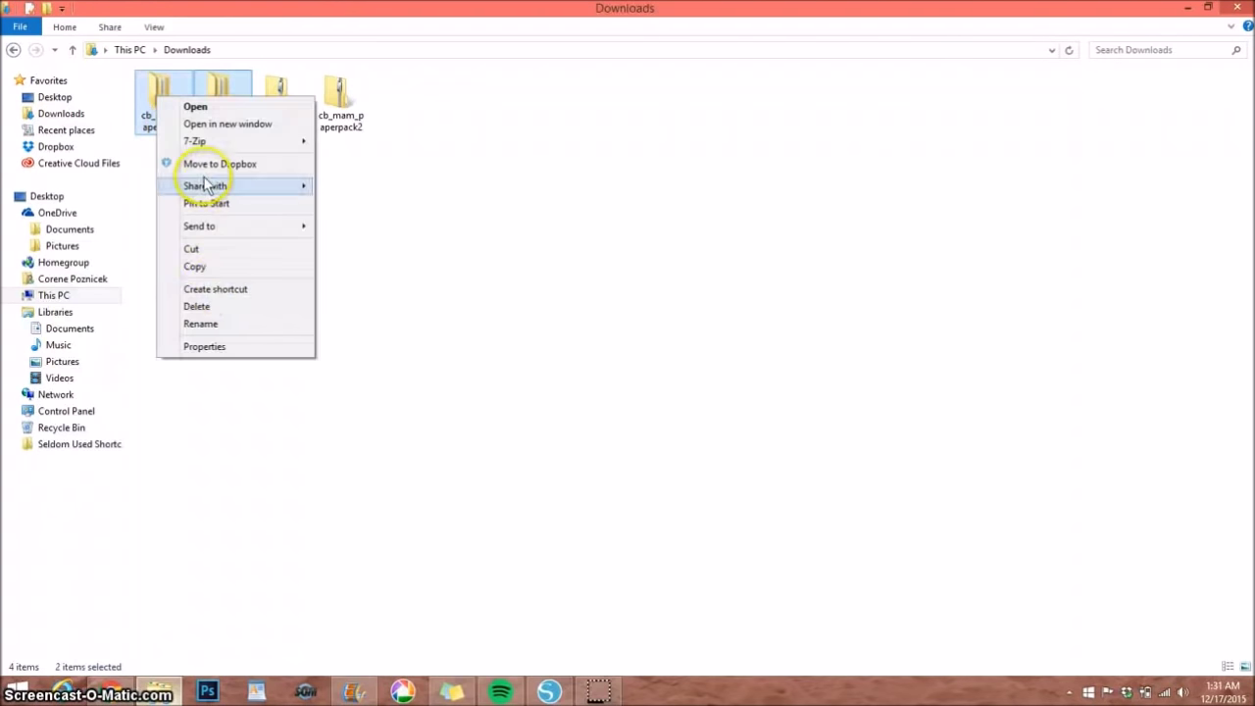
pyautogui.click(199, 306)
# - Cut both paper pack zip files for moving
pyautogui.click(157, 113)
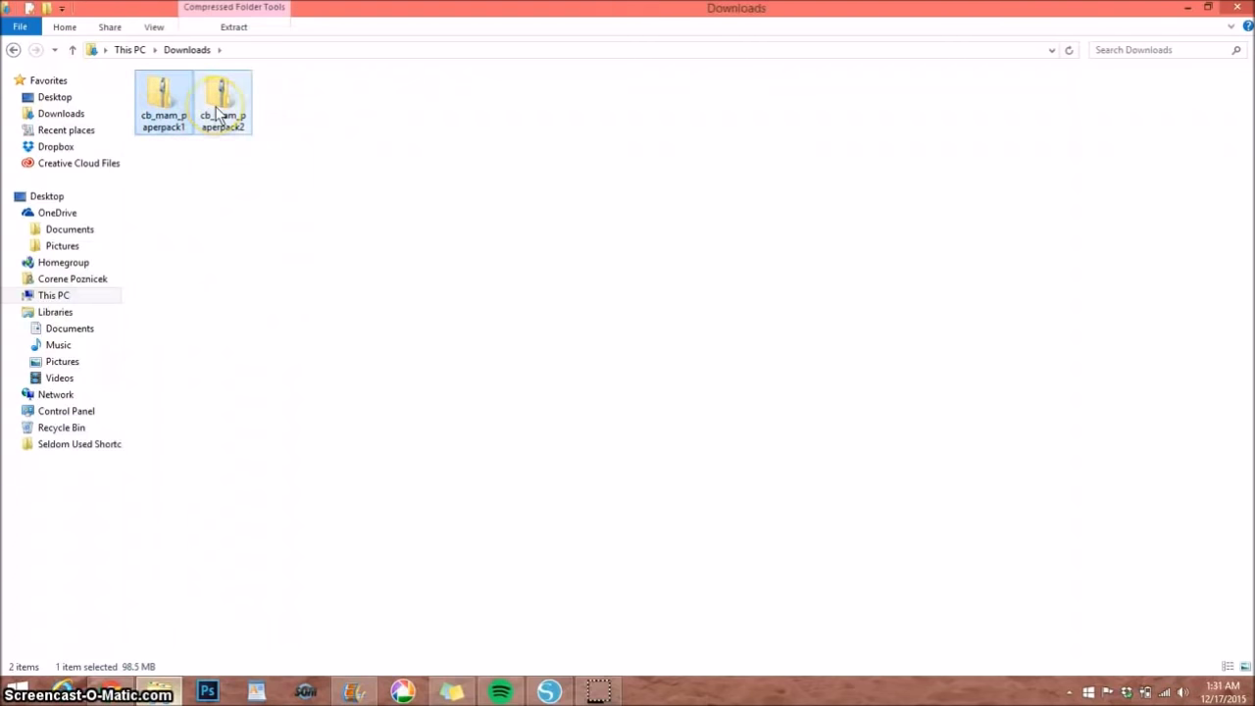
pyautogui.keyDown('ctrl'); pyautogui.click(216, 107); pyautogui.keyUp('ctrl')
pyautogui.rightClick(216, 108)
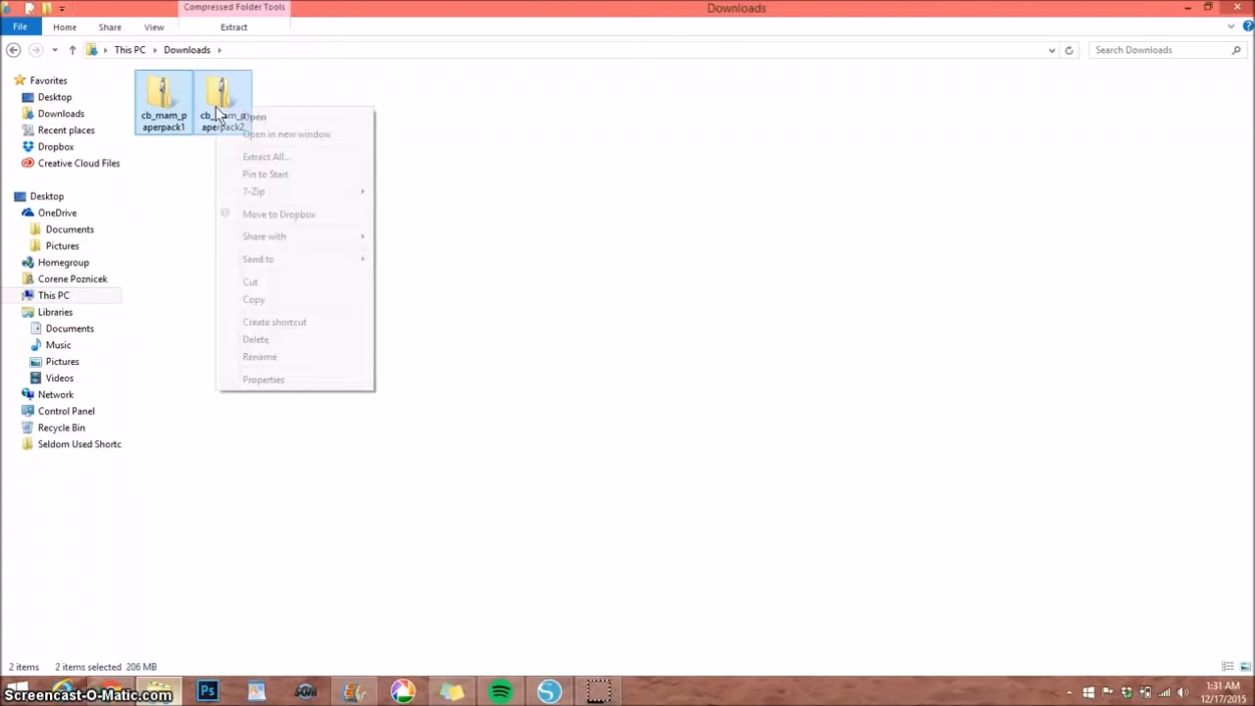
pyautogui.click(252, 282)
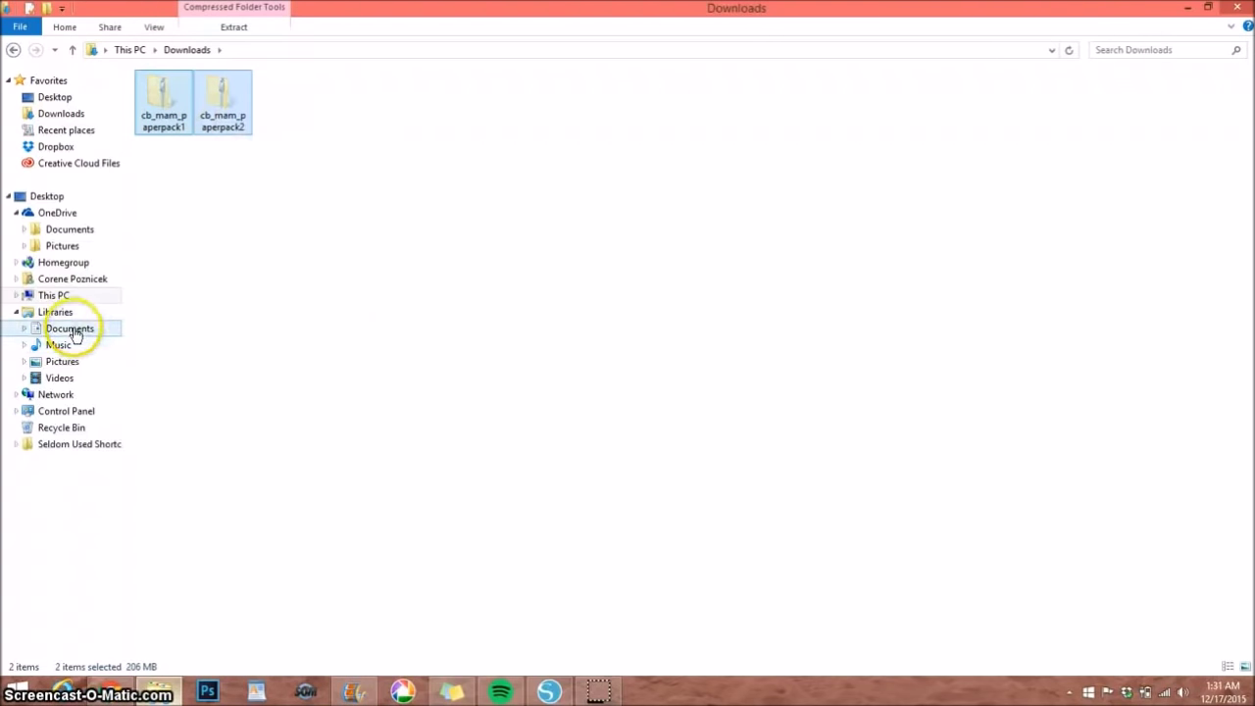
# - Paste both zips into Documents › 1 Paper Packs Purchased › Carta Bella
pyautogui.click(76, 331)
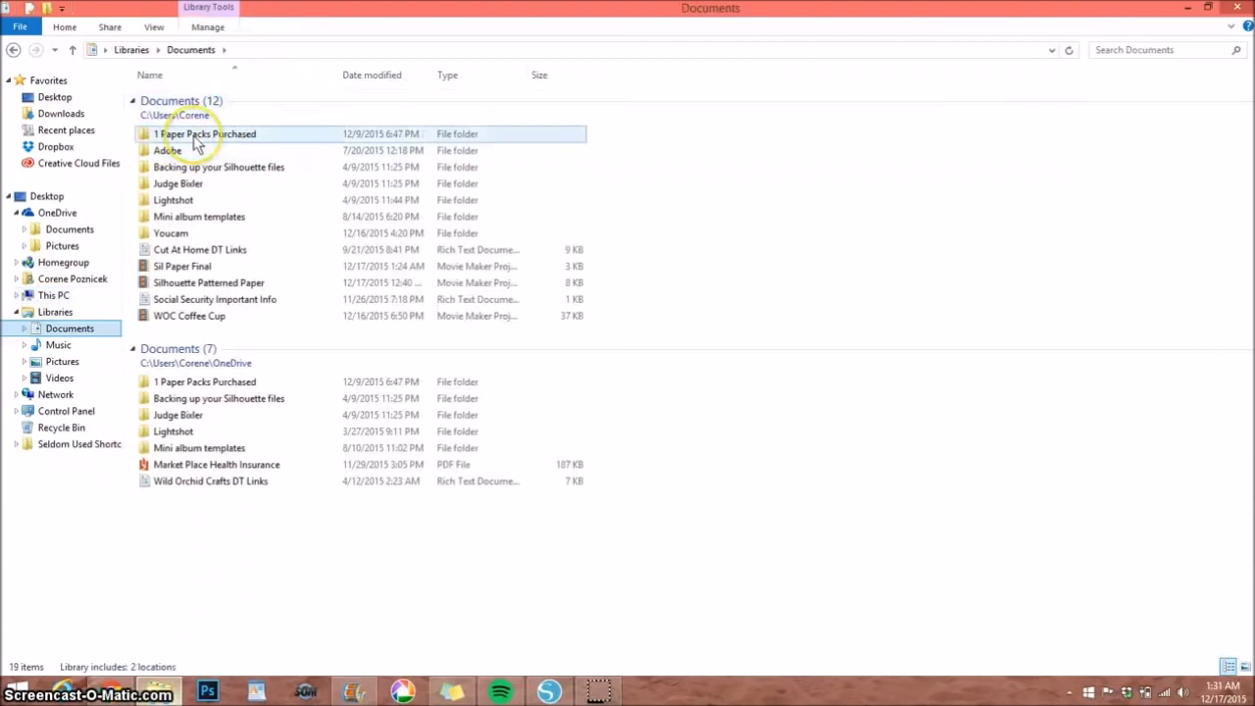
pyautogui.doubleClick(196, 137)
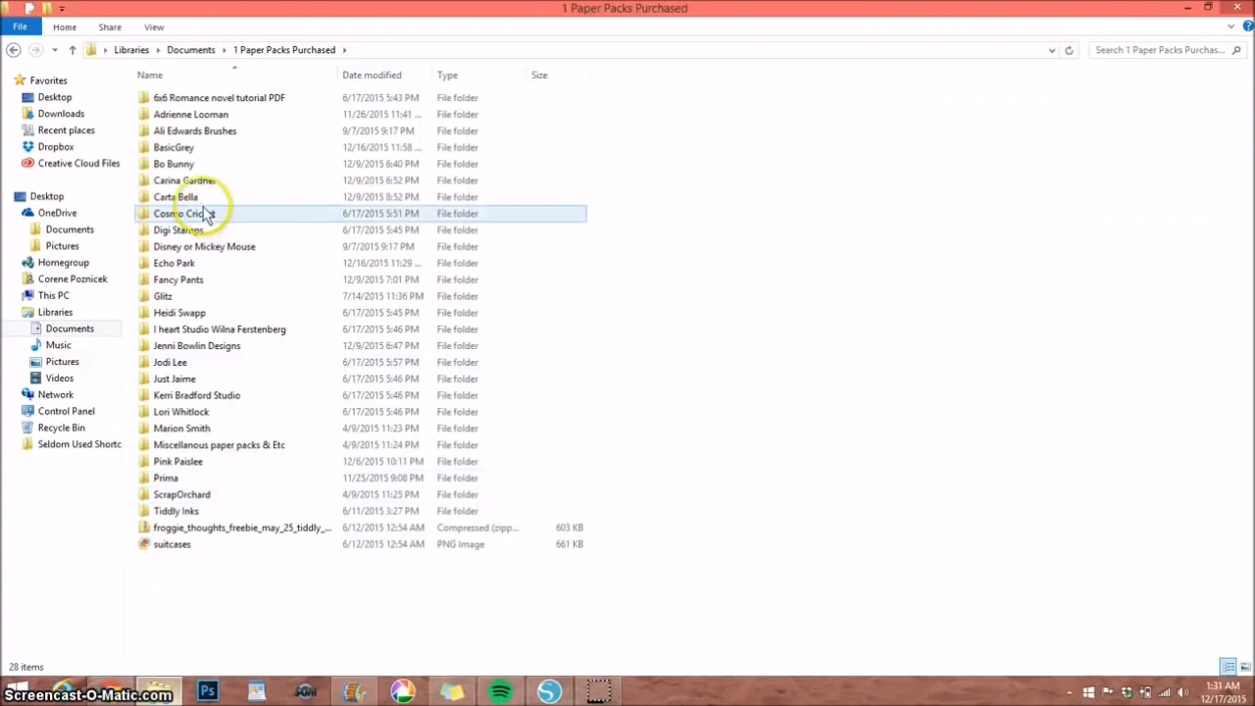
pyautogui.doubleClick(186, 197)
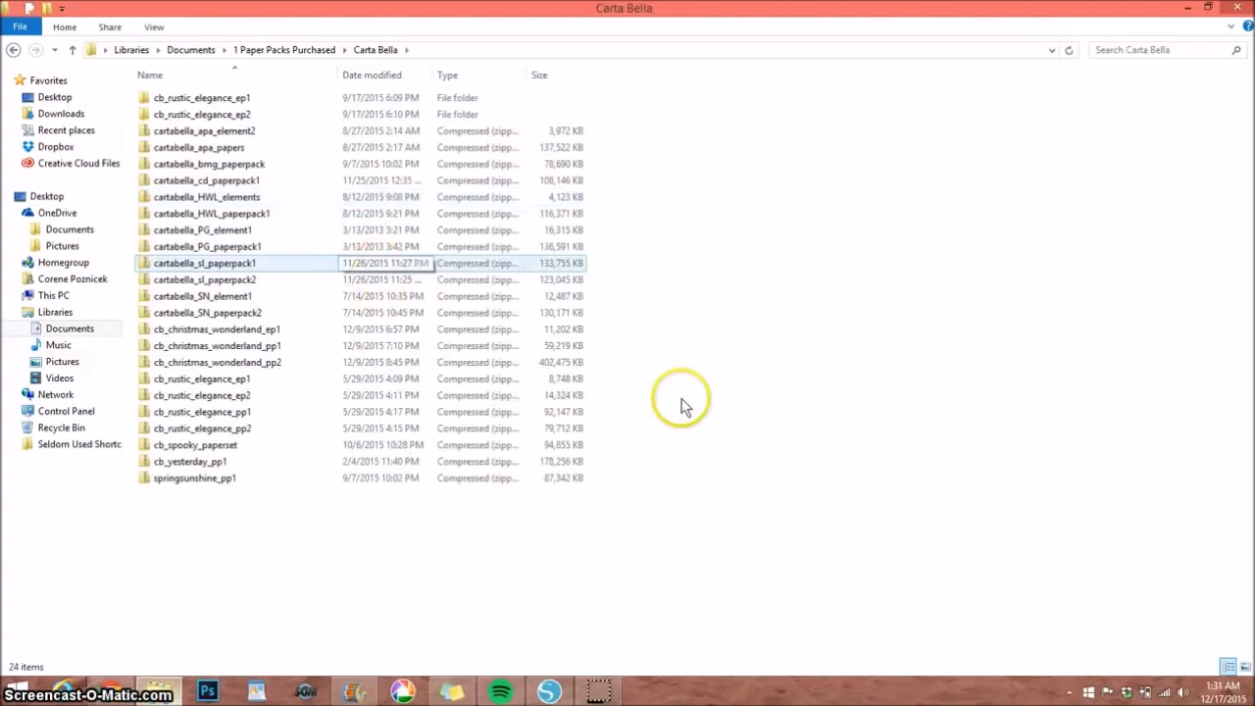
pyautogui.rightClick(683, 380)
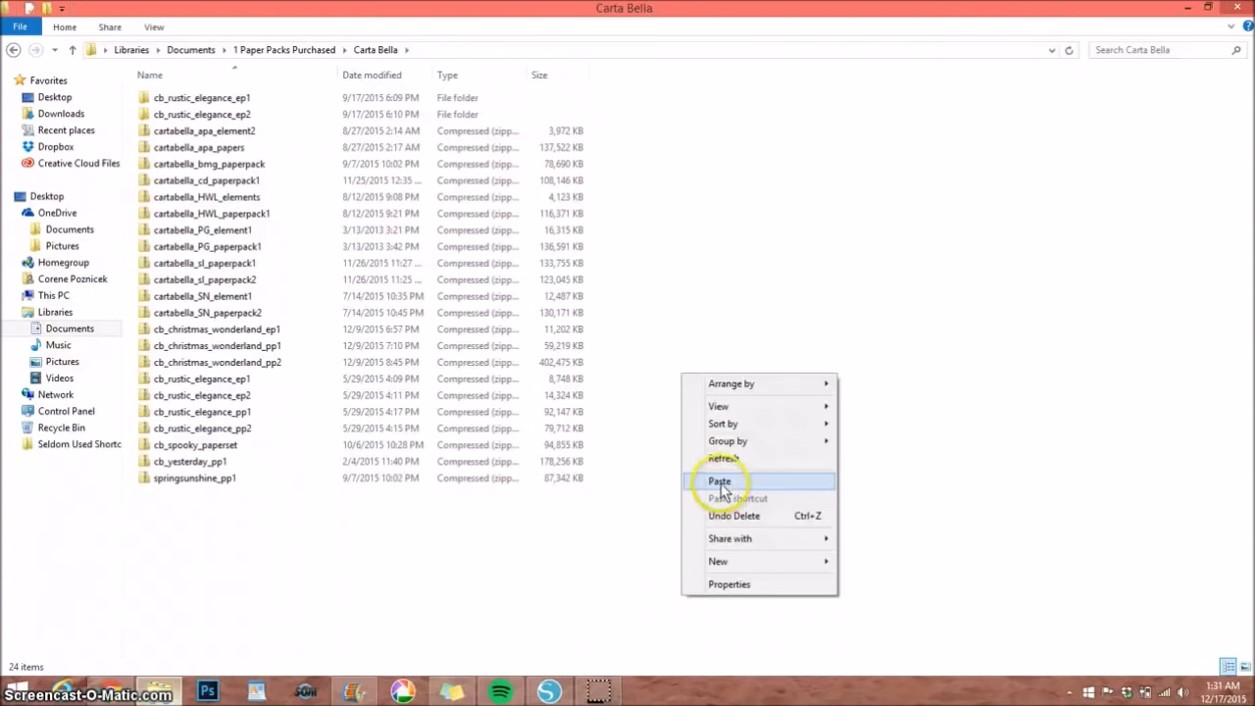
pyautogui.click(722, 484)
pyautogui.moveTo(394, 403); pyautogui.dragTo(393, 403)
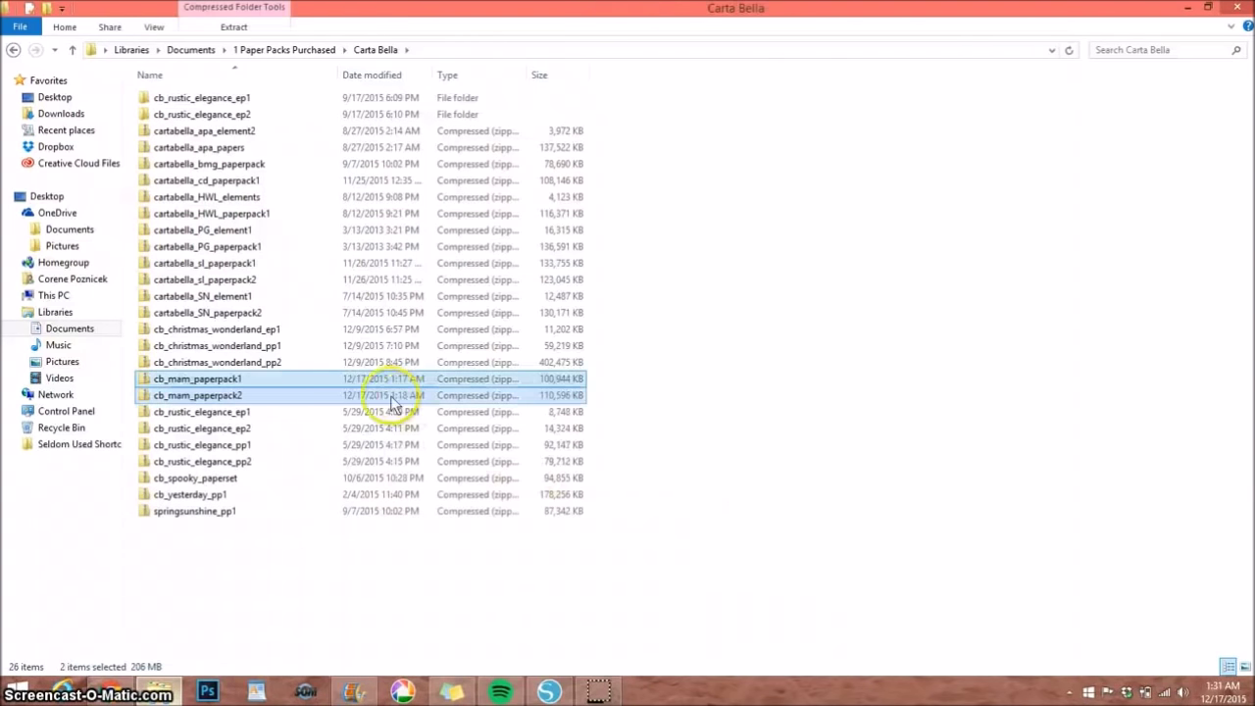